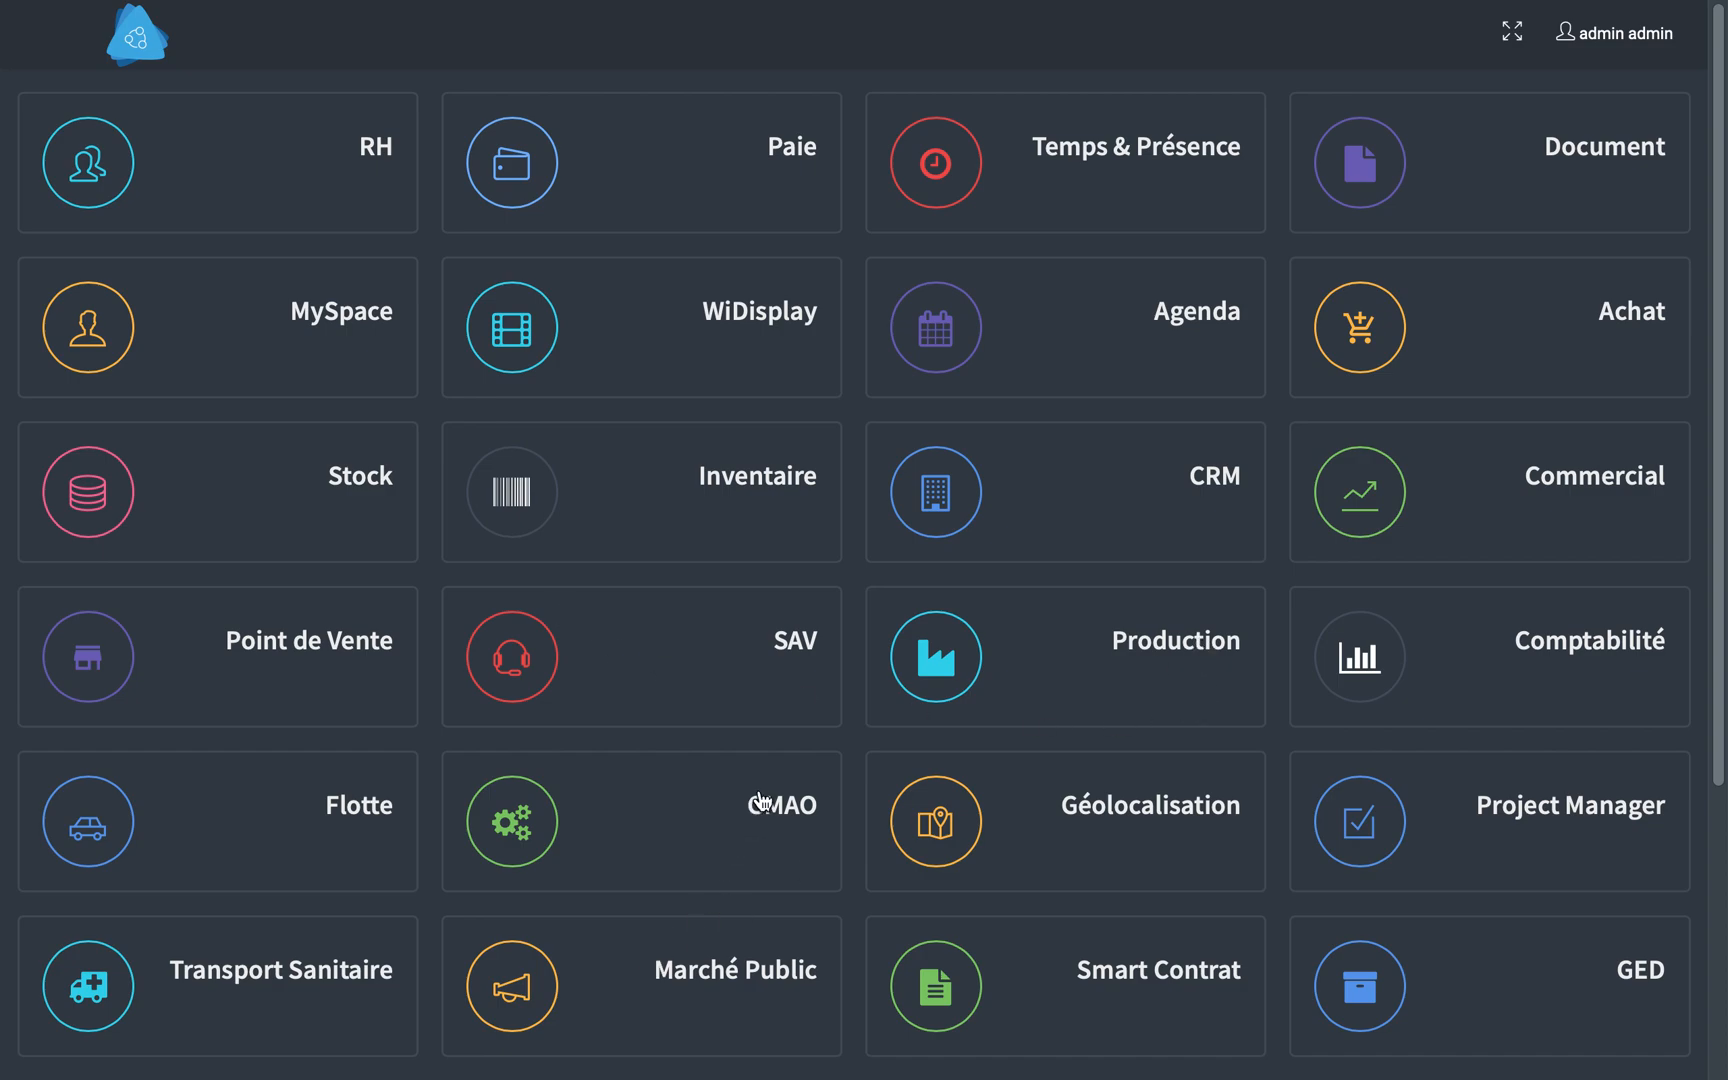
- In the RH settings, add an employee category with code C01, name Cadre and description Cadre
click(247, 181)
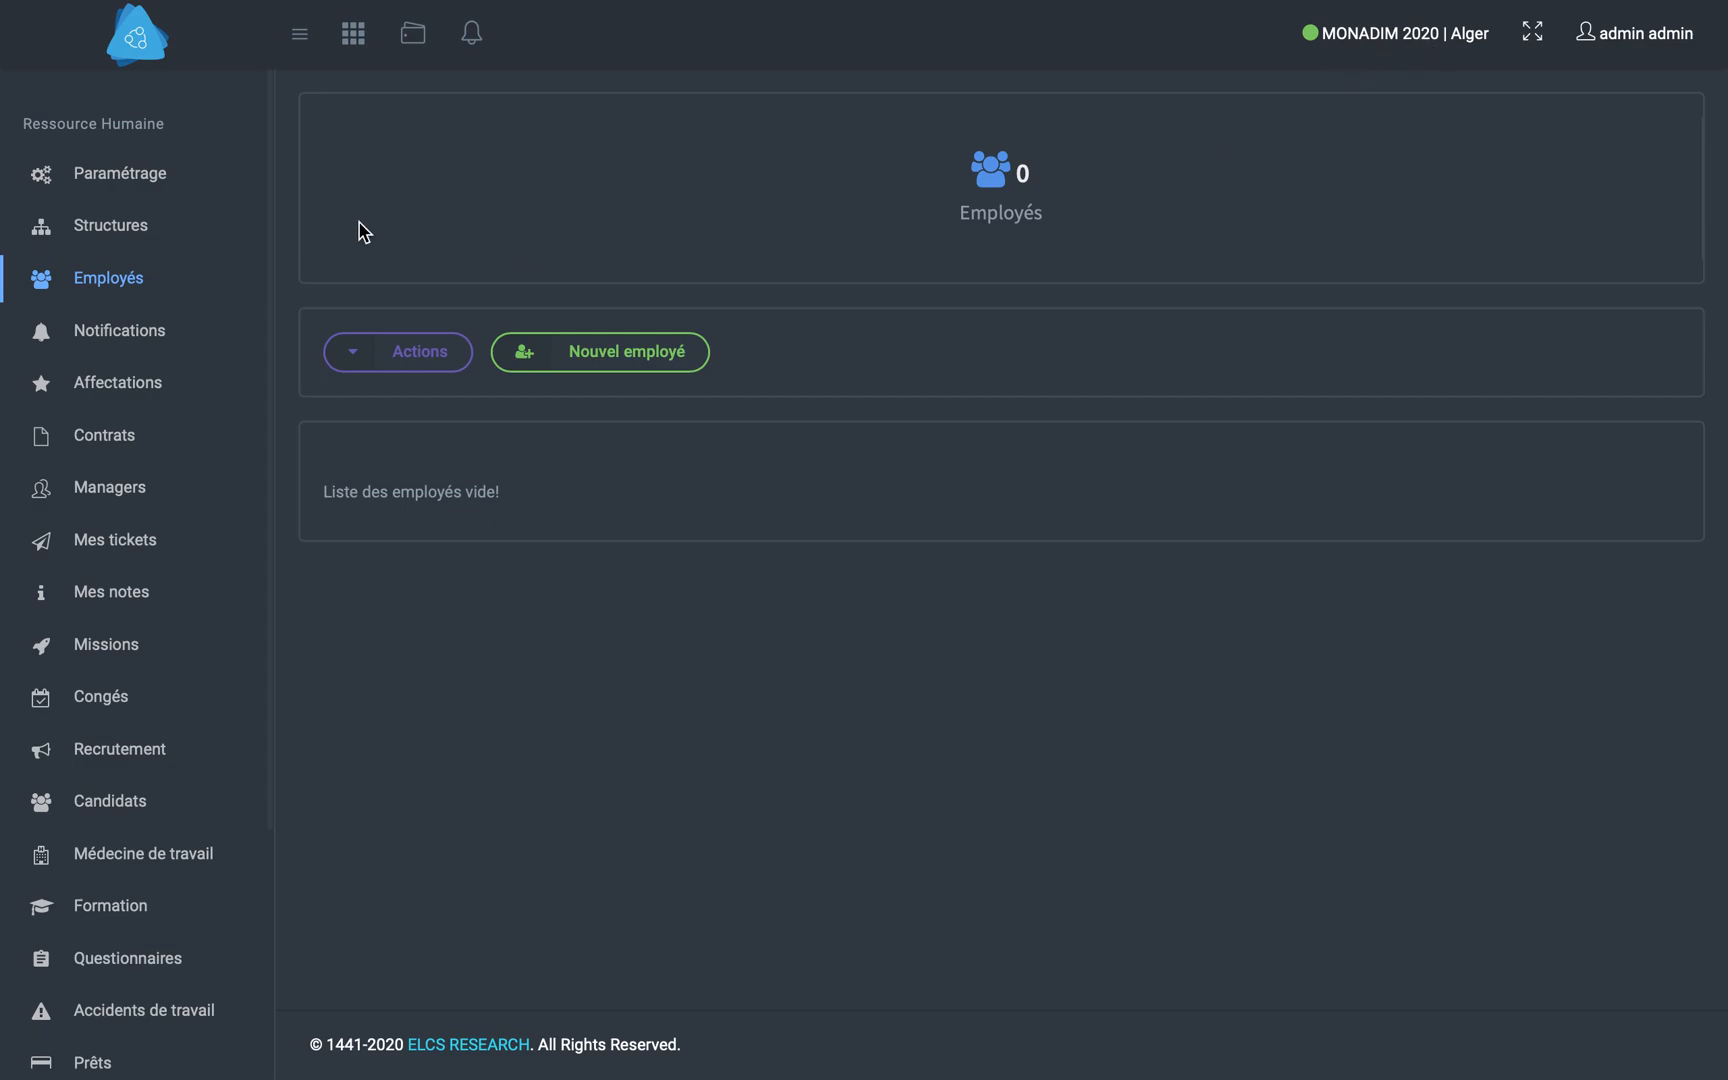
click(136, 190)
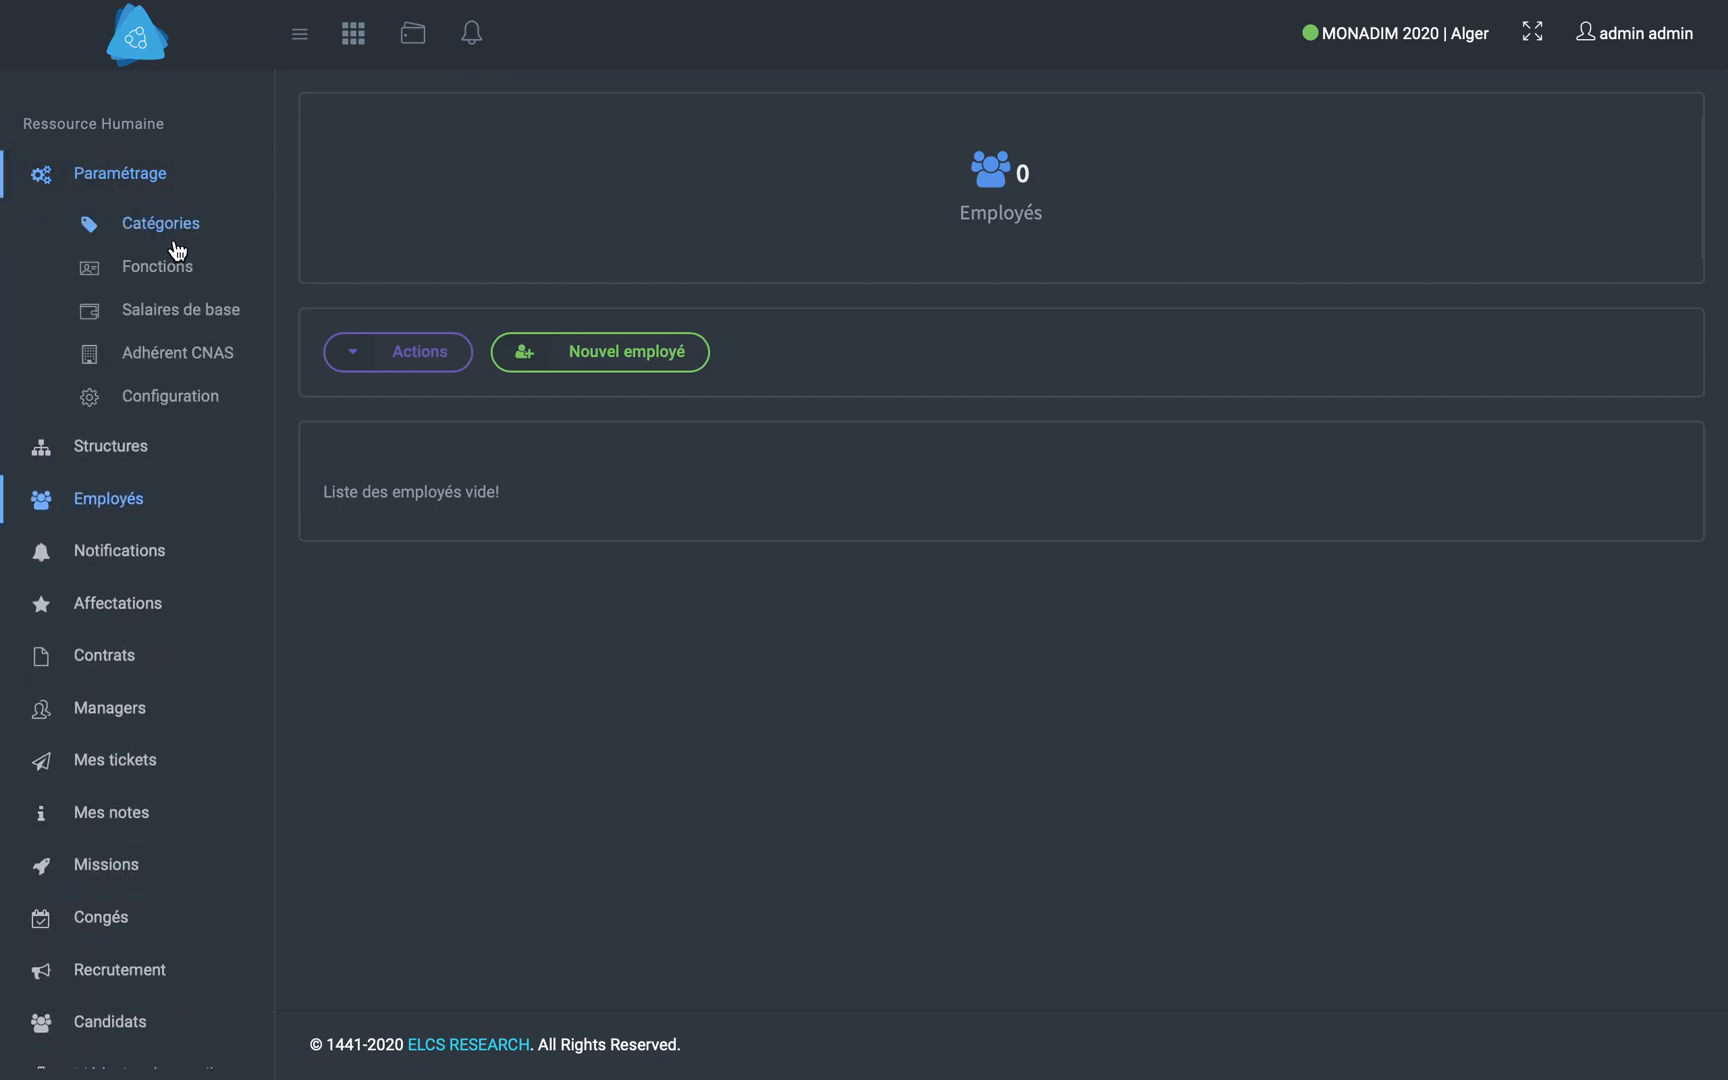
click(175, 246)
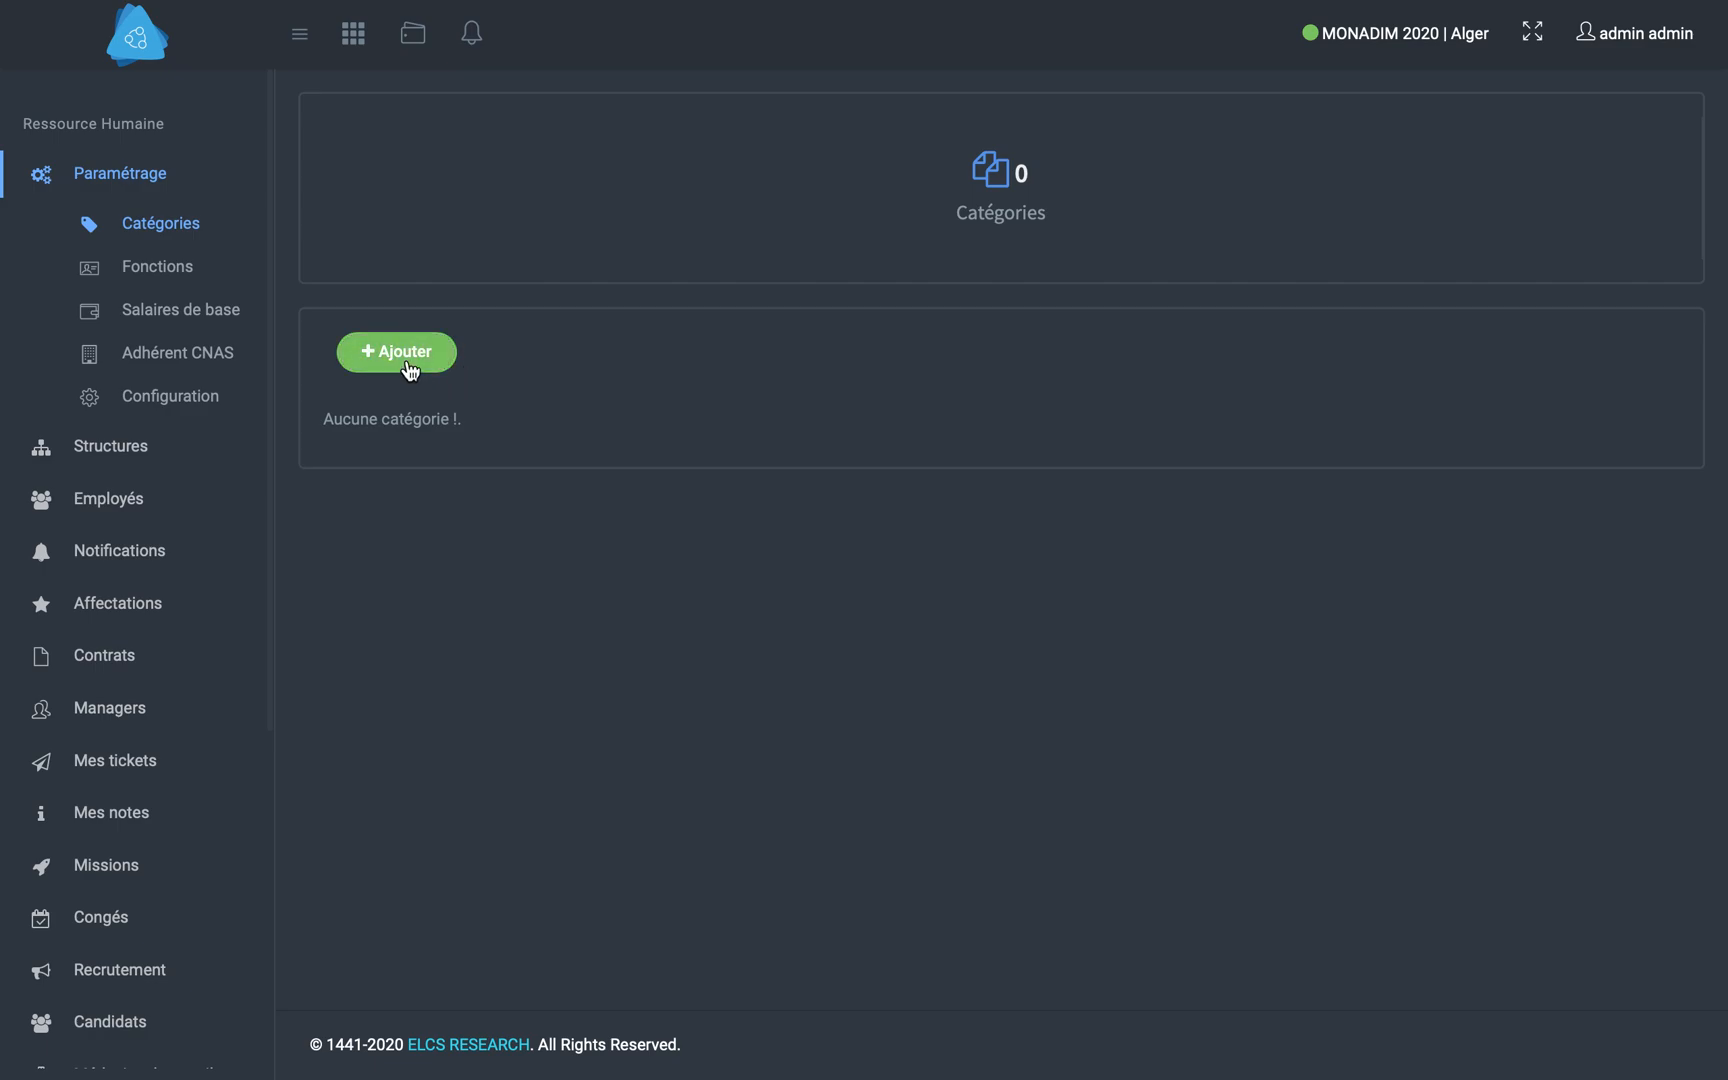
click(405, 366)
click(652, 188)
text(C01)
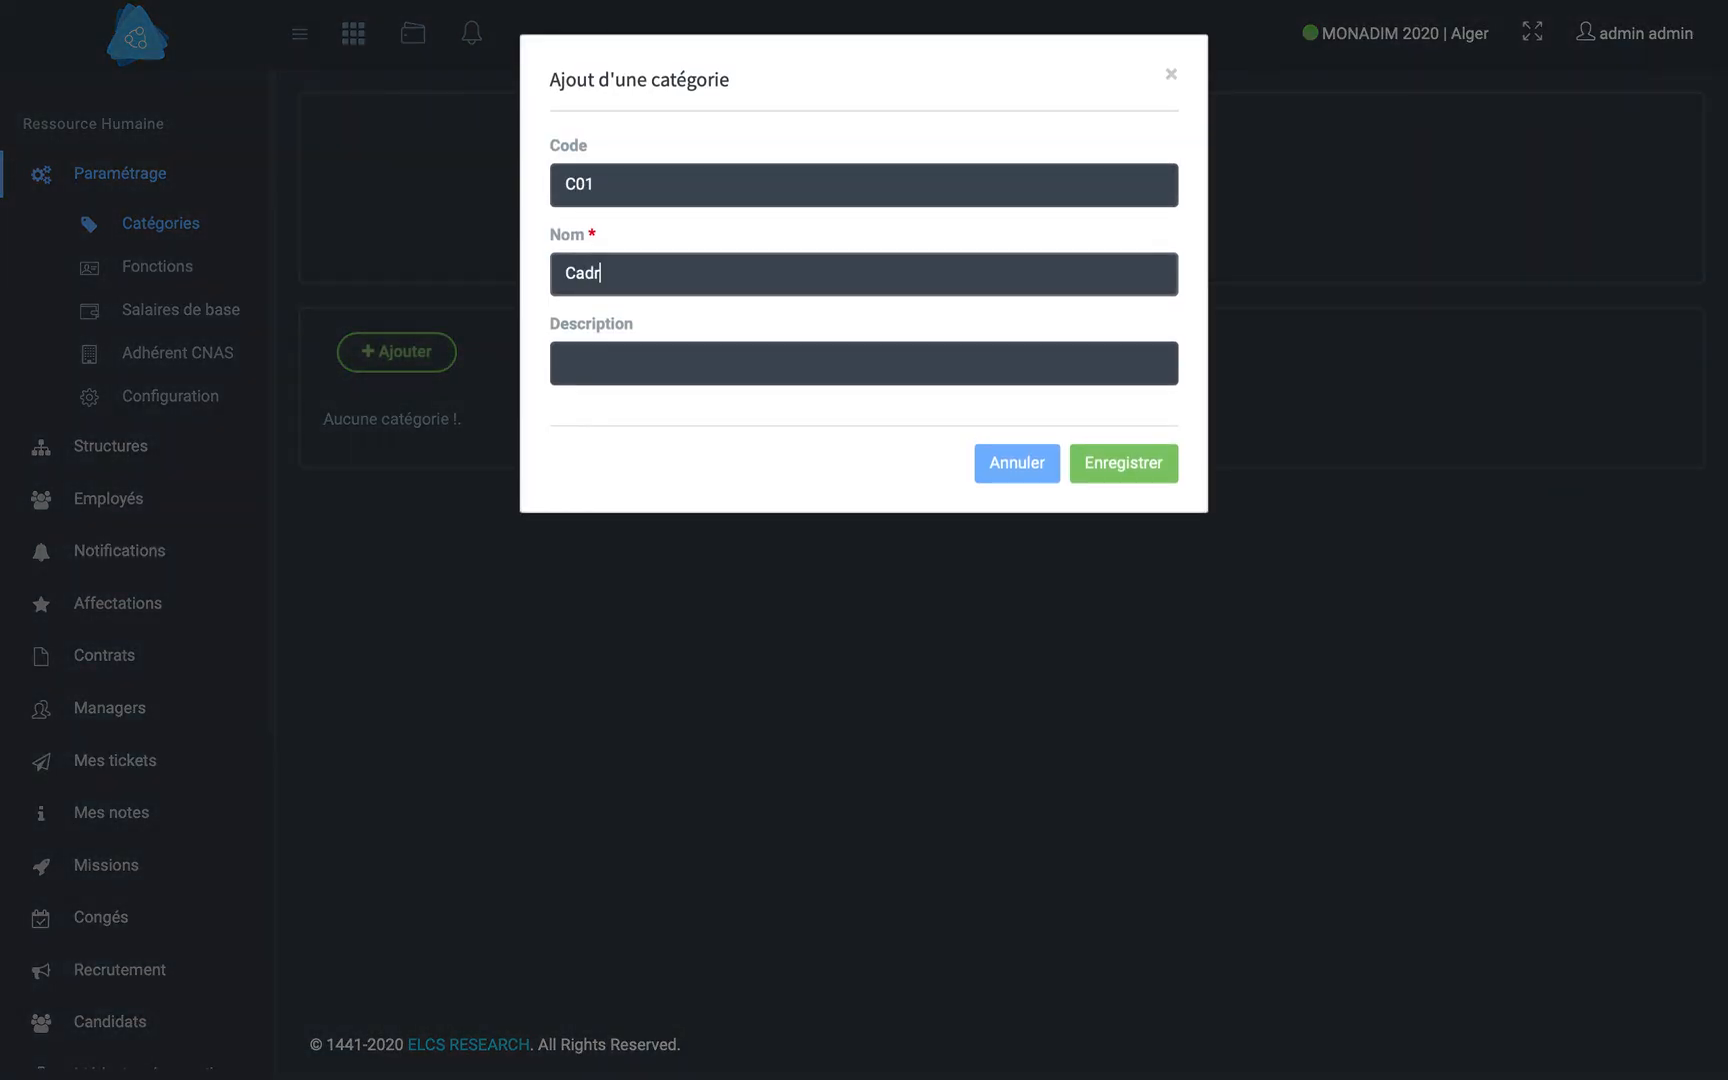
key(Tab)
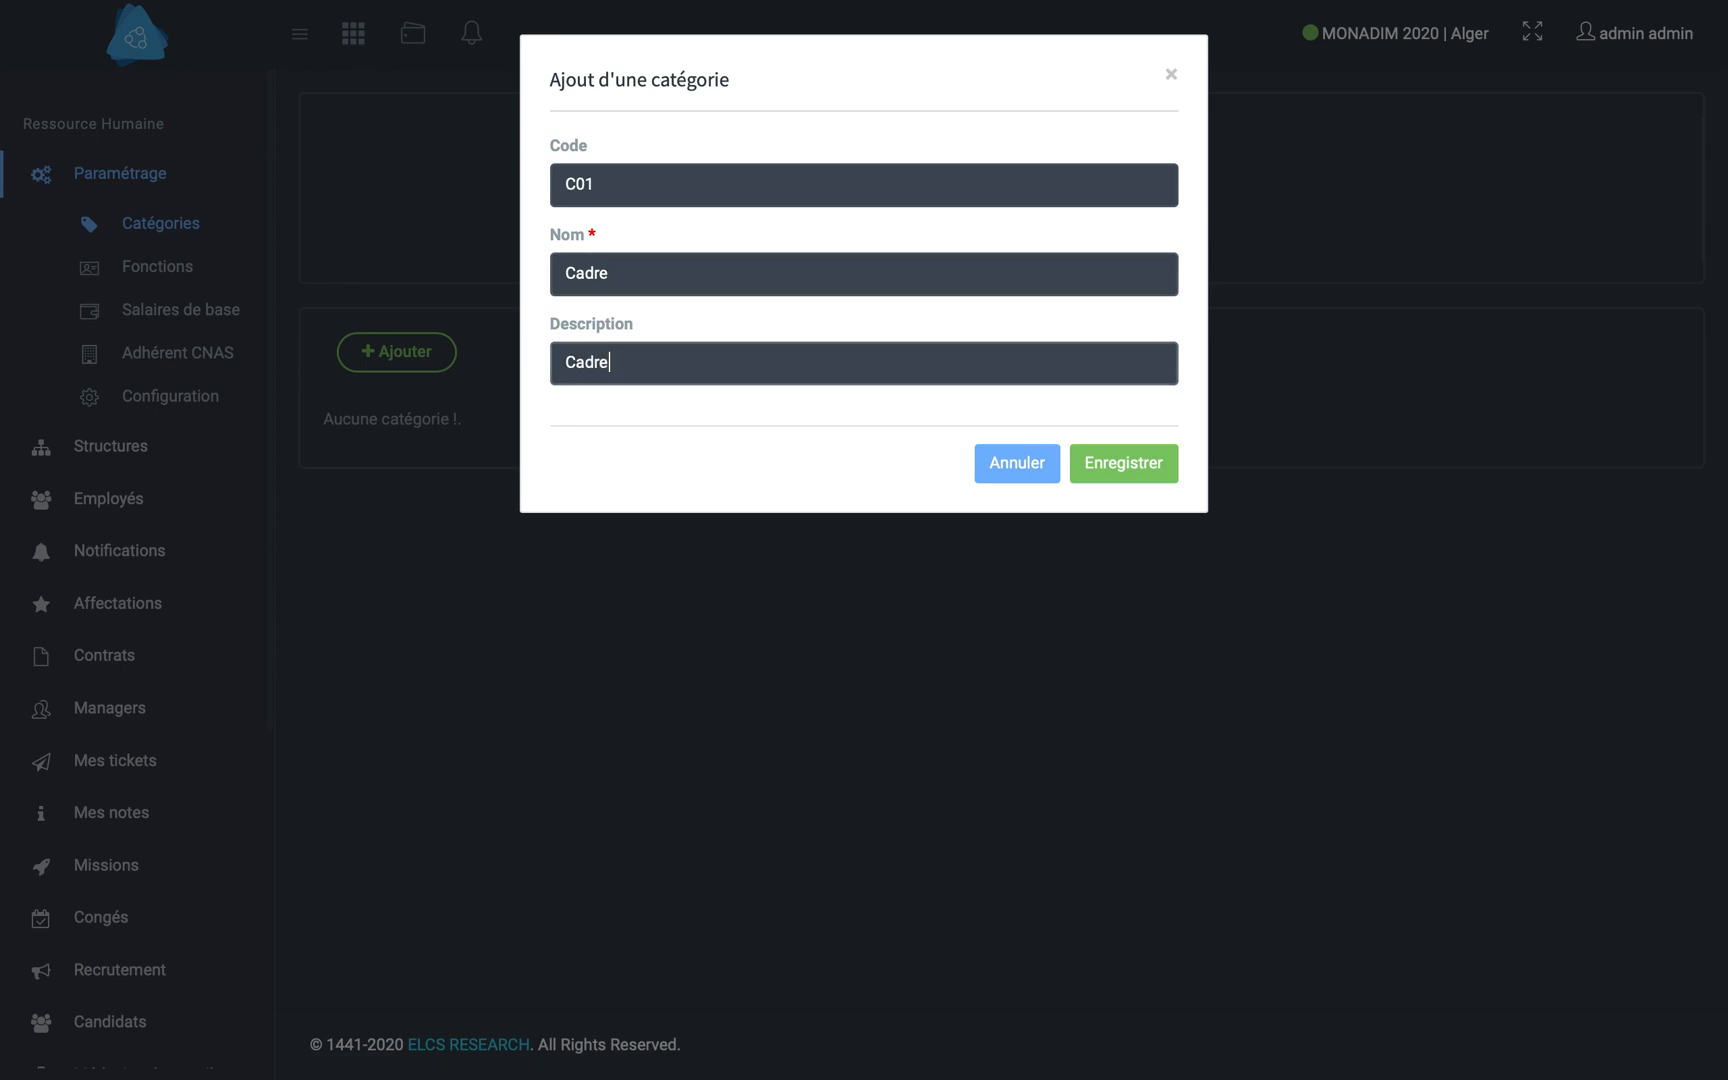
click(1128, 461)
key(BackSpace)
click(1124, 463)
- Add a job function with code F01, name Commercial and description Commercial
click(140, 266)
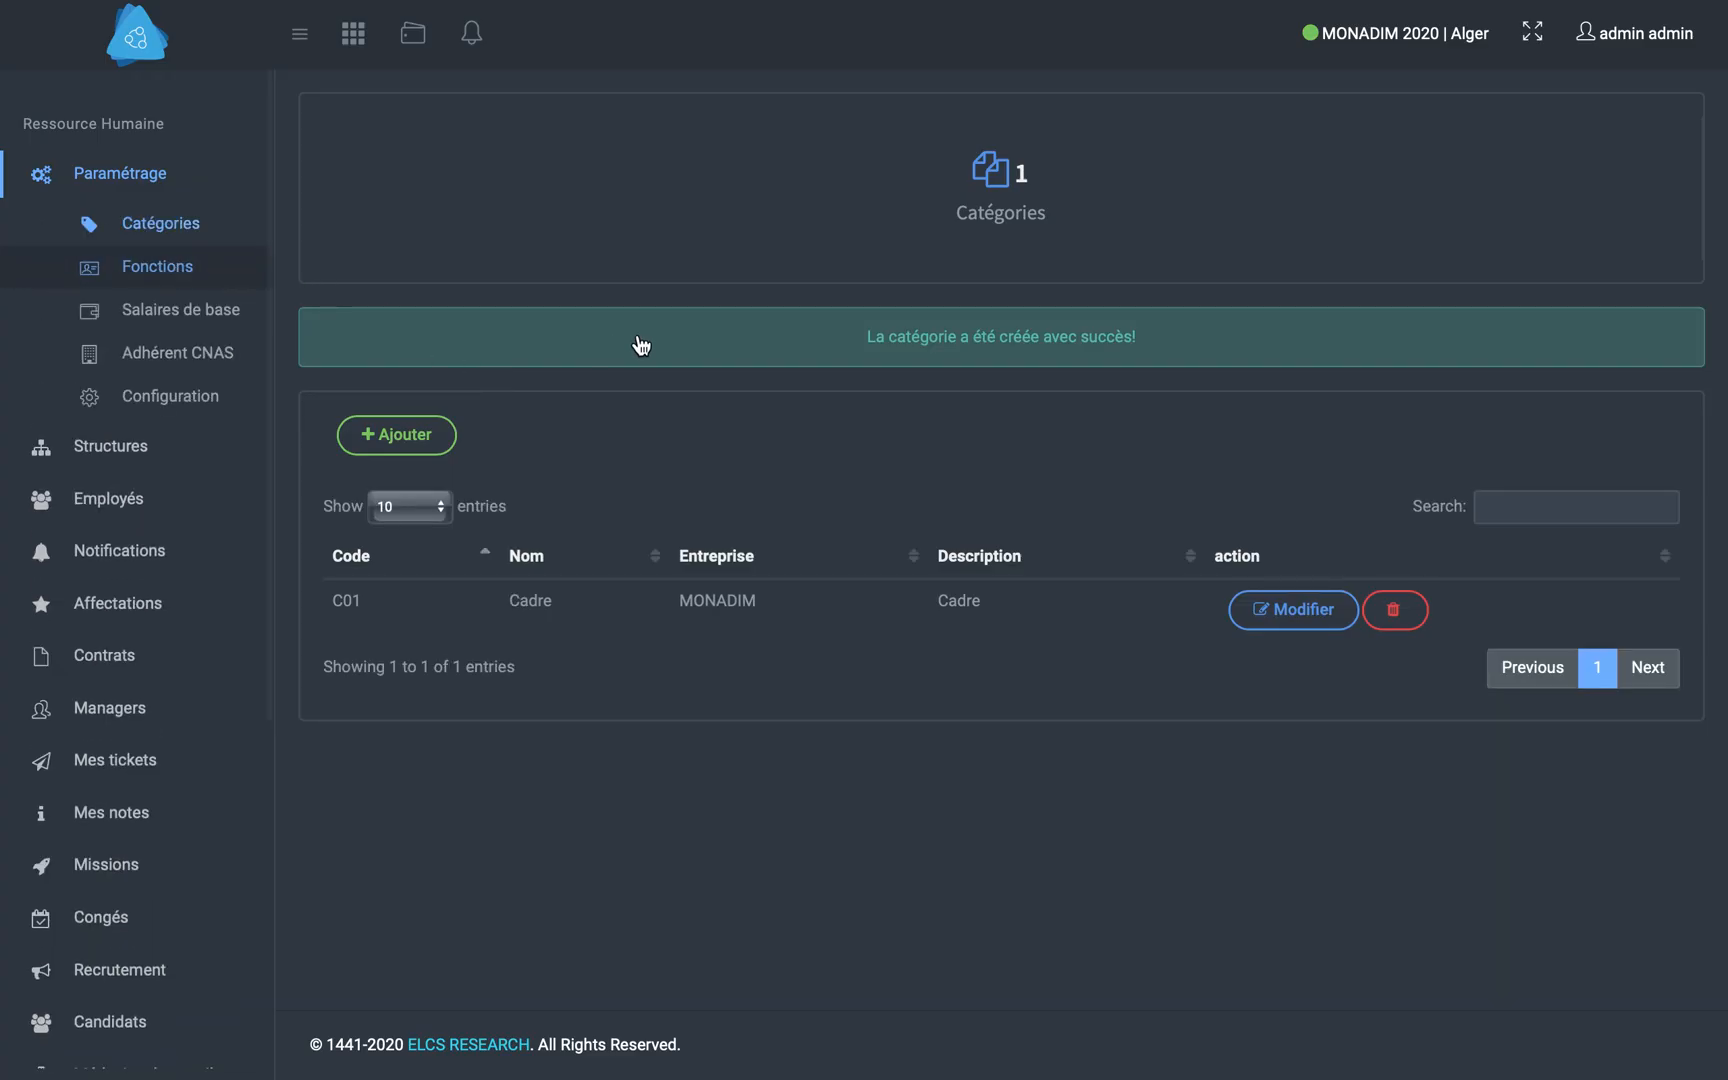
click(396, 354)
click(646, 185)
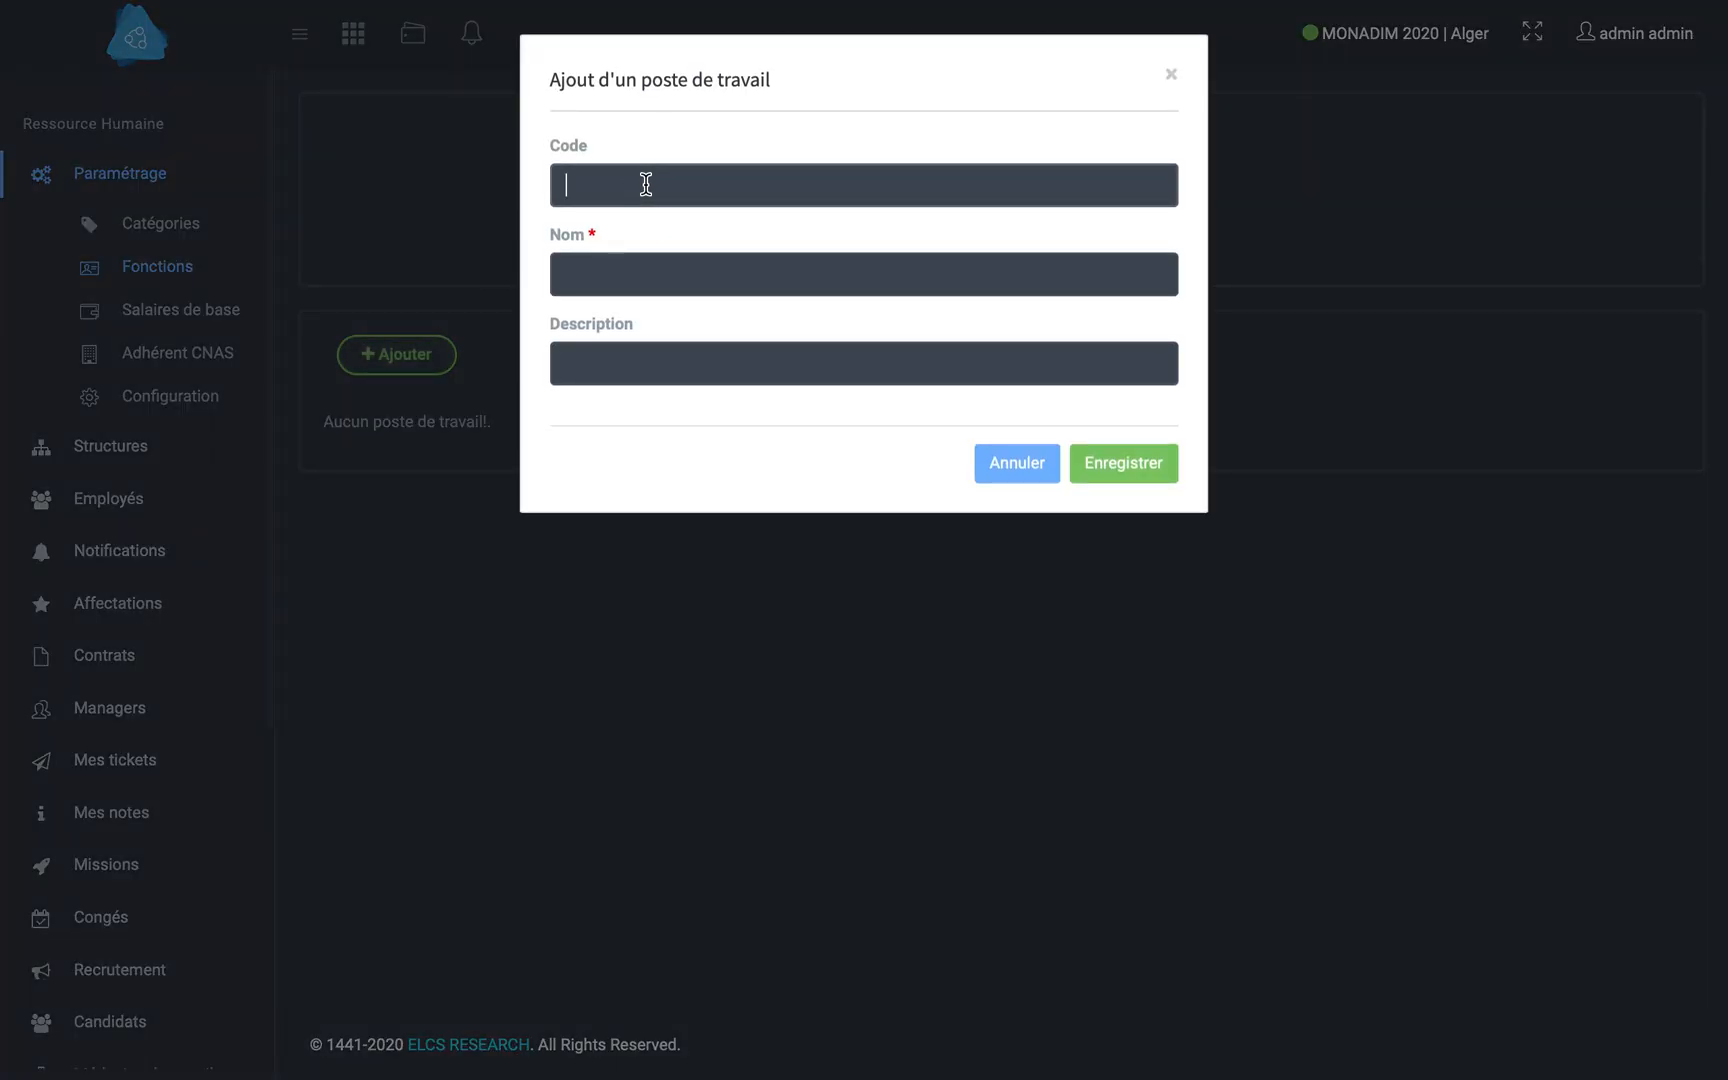
text(F01)
key(Tab)
text(Commercial)
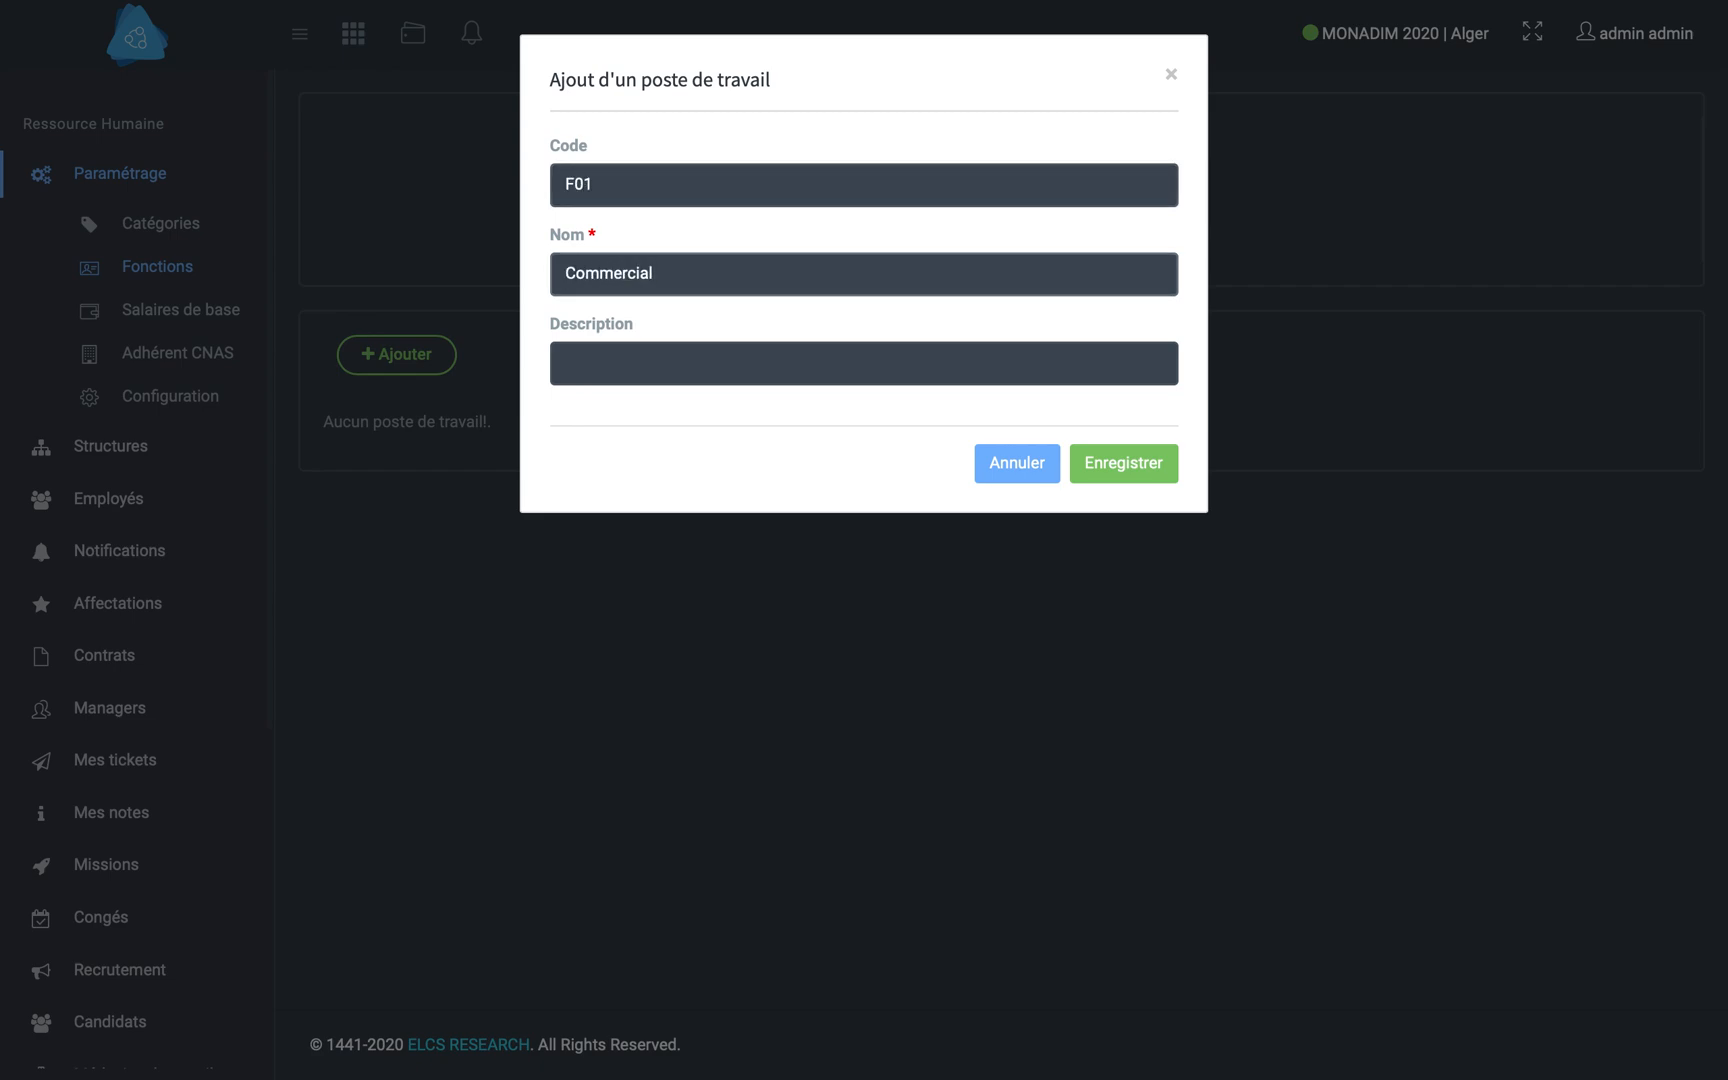
double_click(640, 272)
key(super+c)
click(690, 360)
key(super+v)
click(1123, 463)
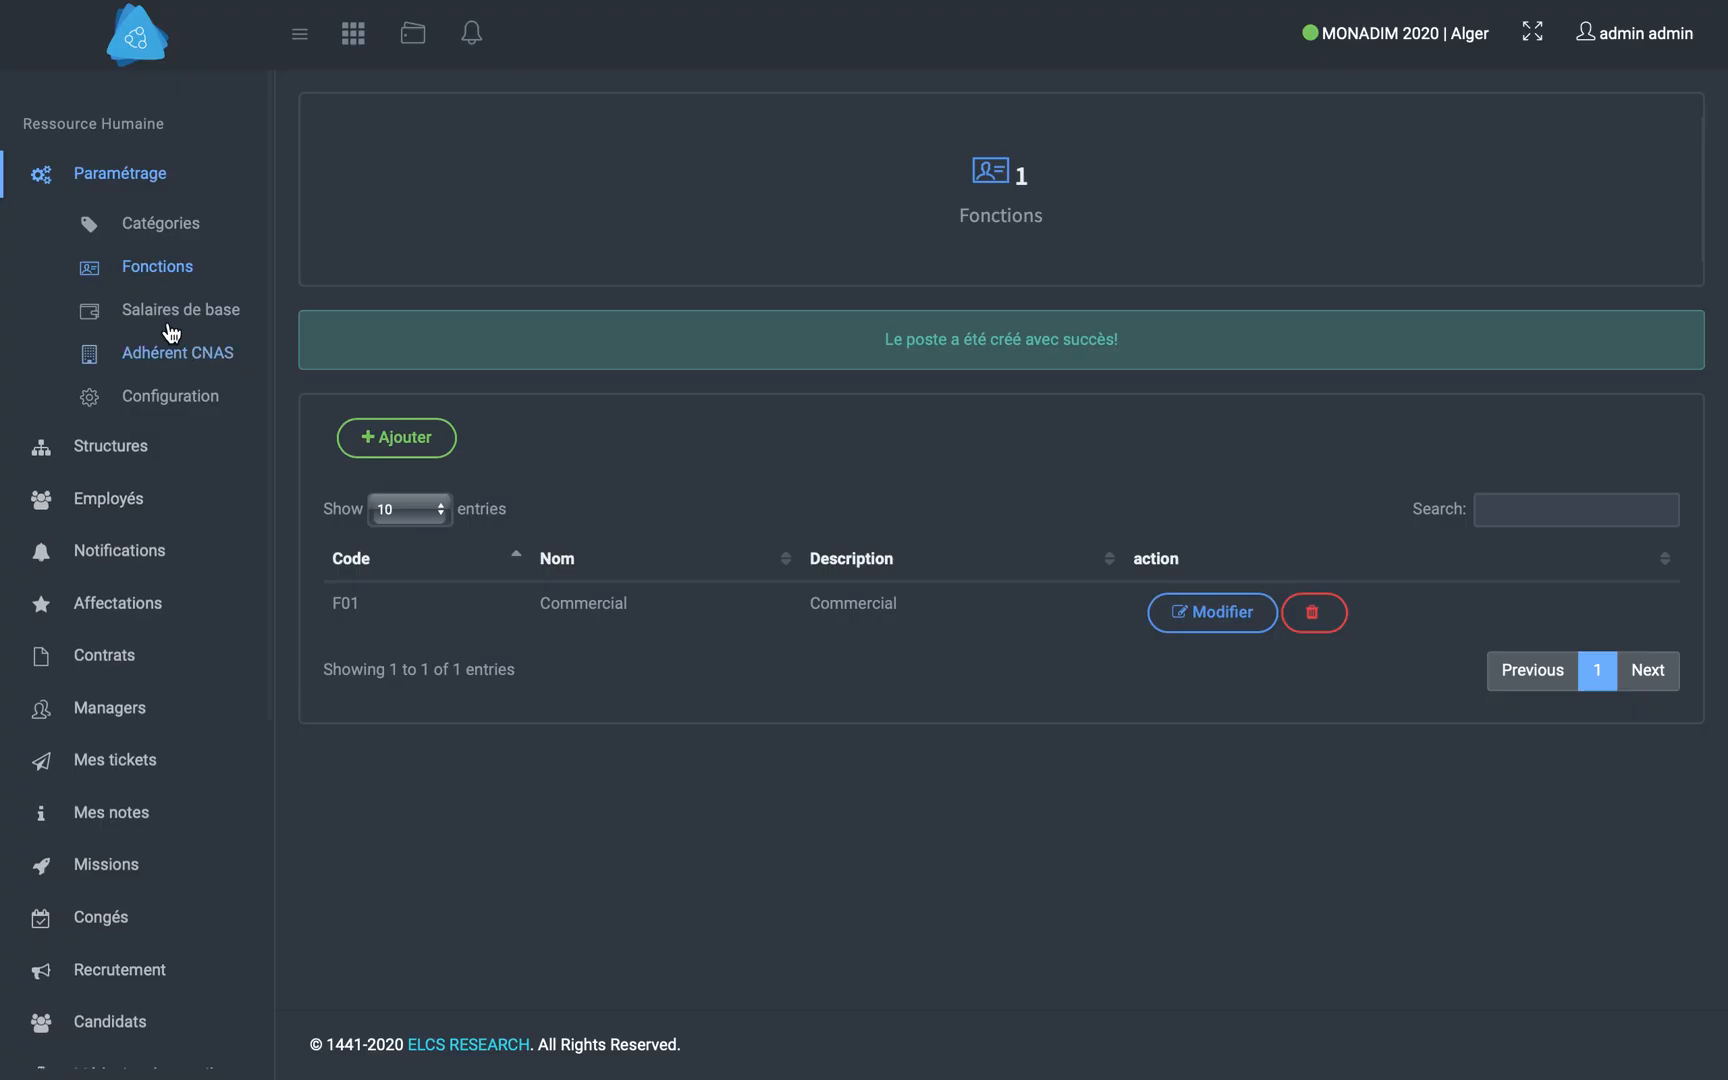
- Add a base salary with code S01 and an amount of 40000
click(168, 315)
click(452, 358)
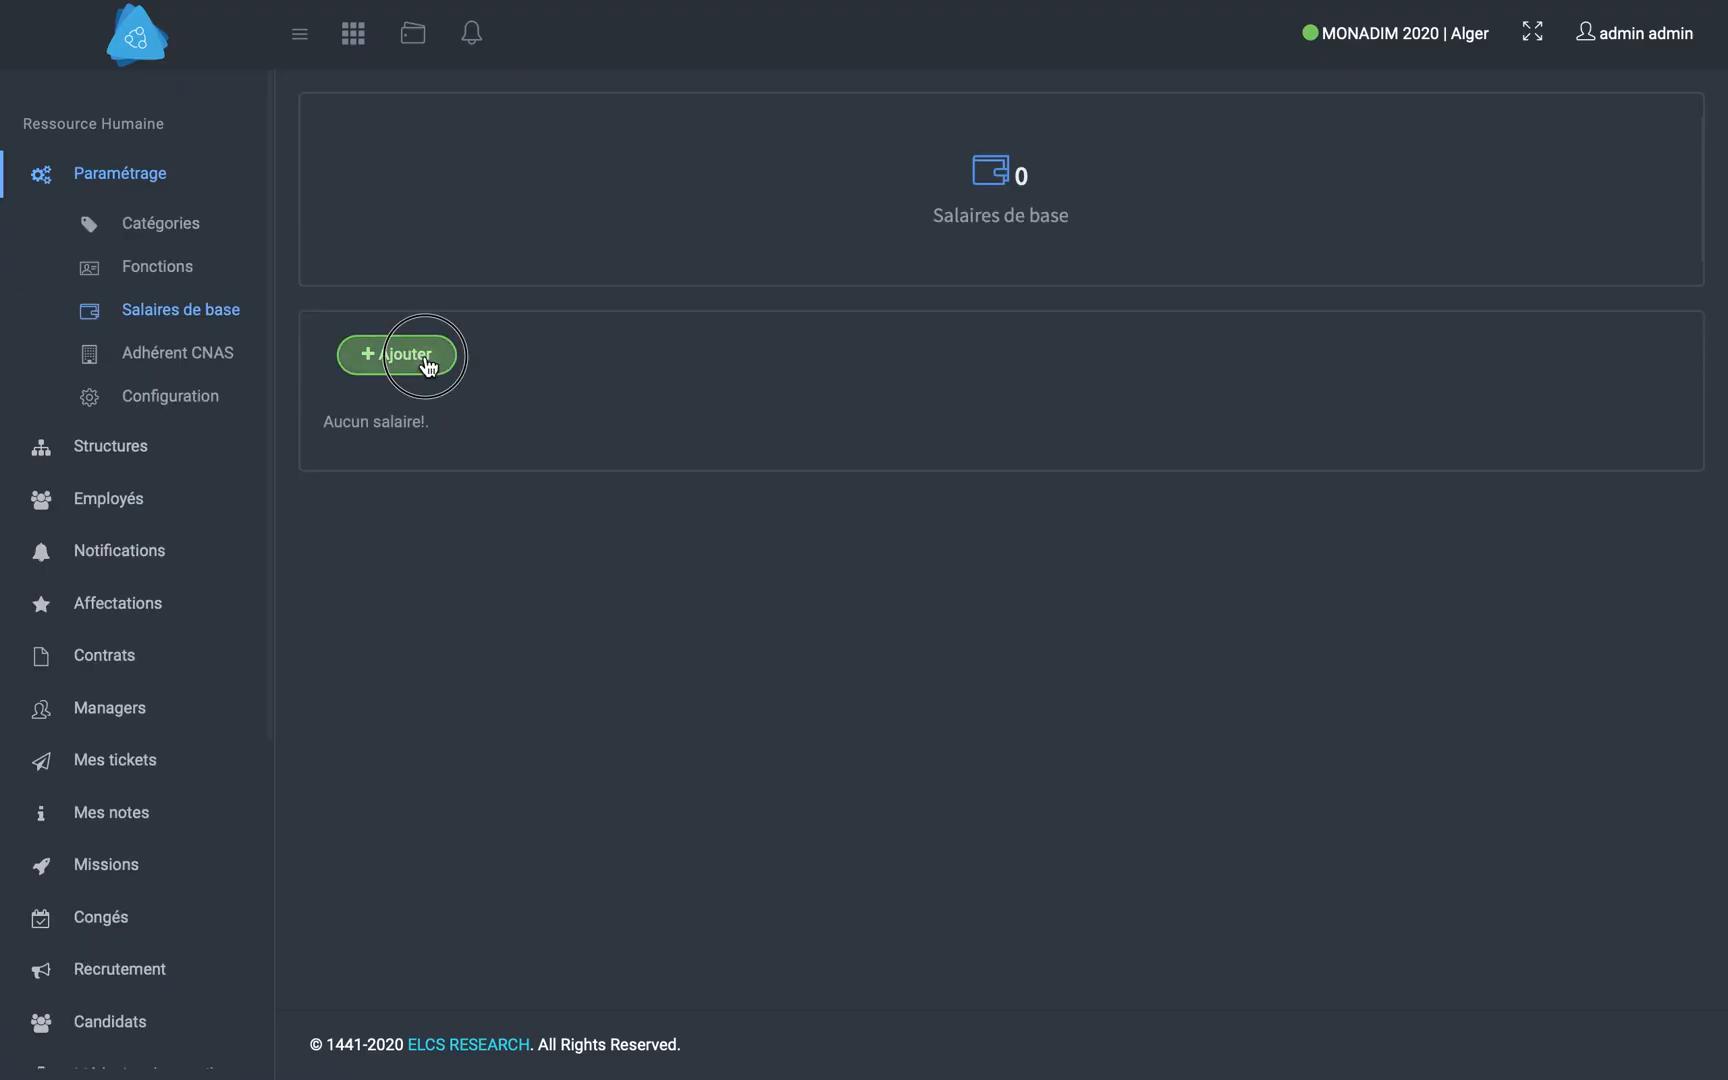
click(631, 176)
text(S01)
key(Tab)
text(400)
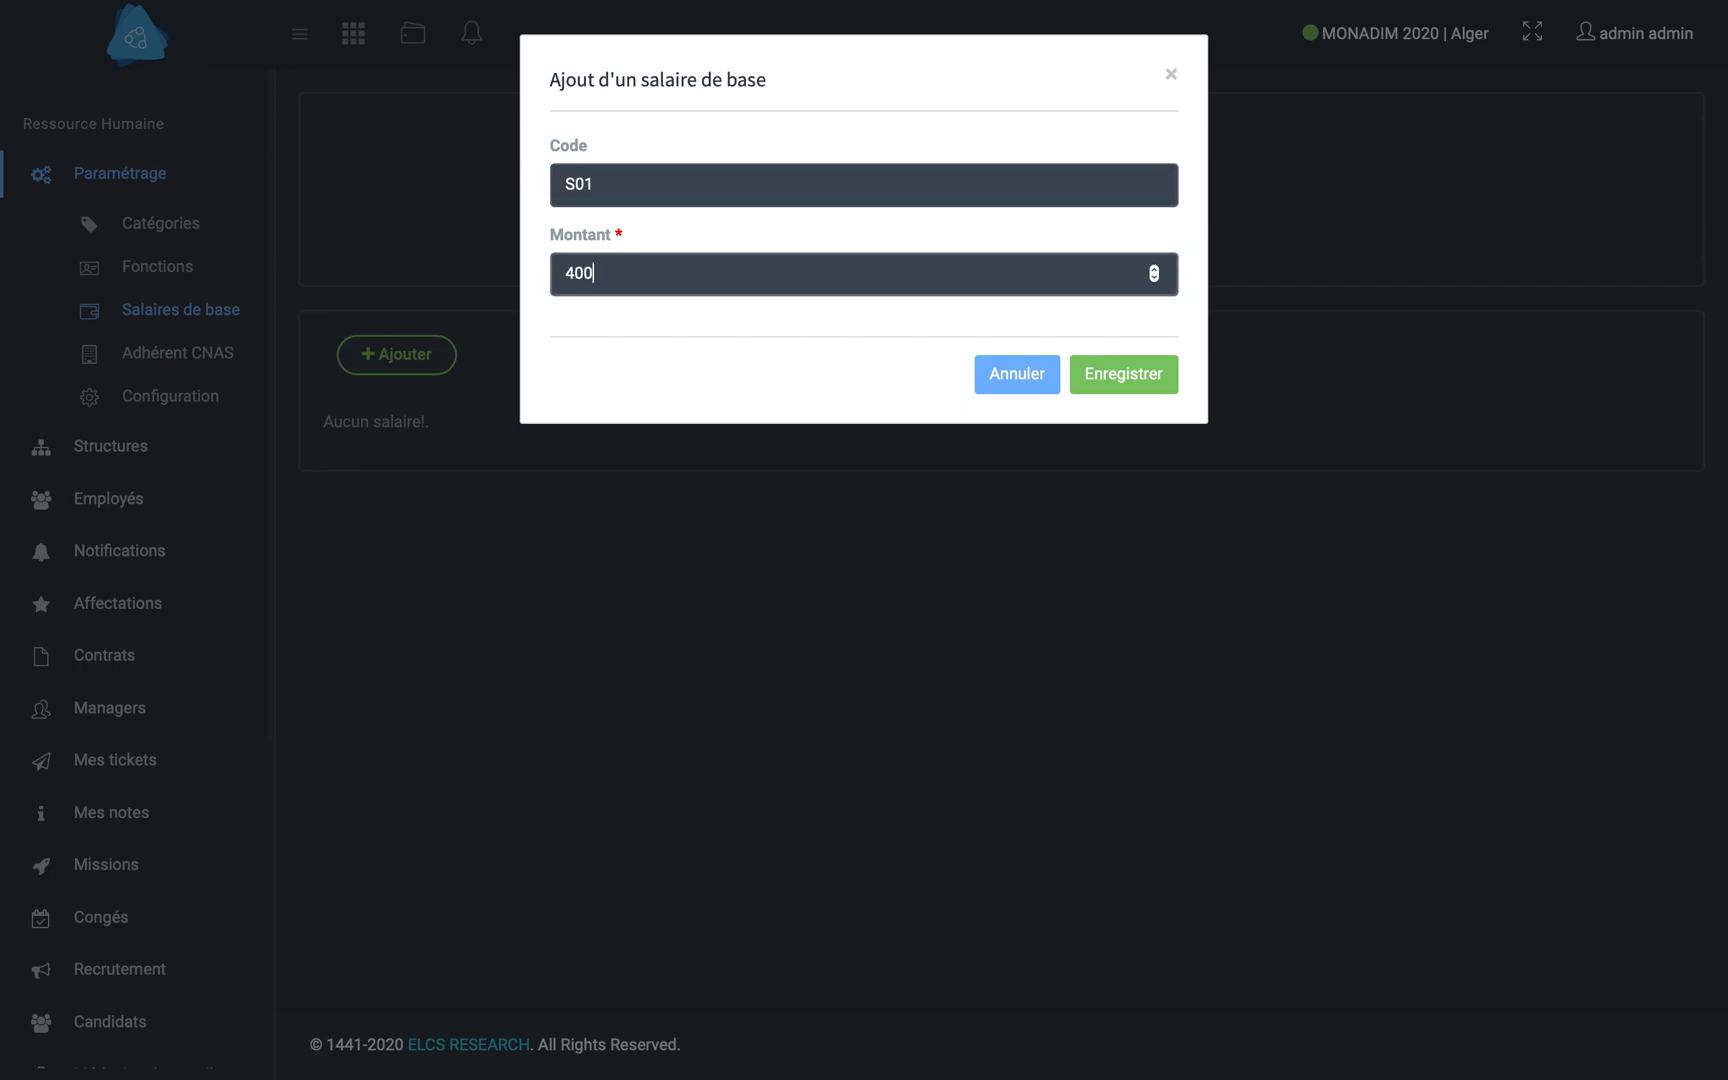
click(1158, 380)
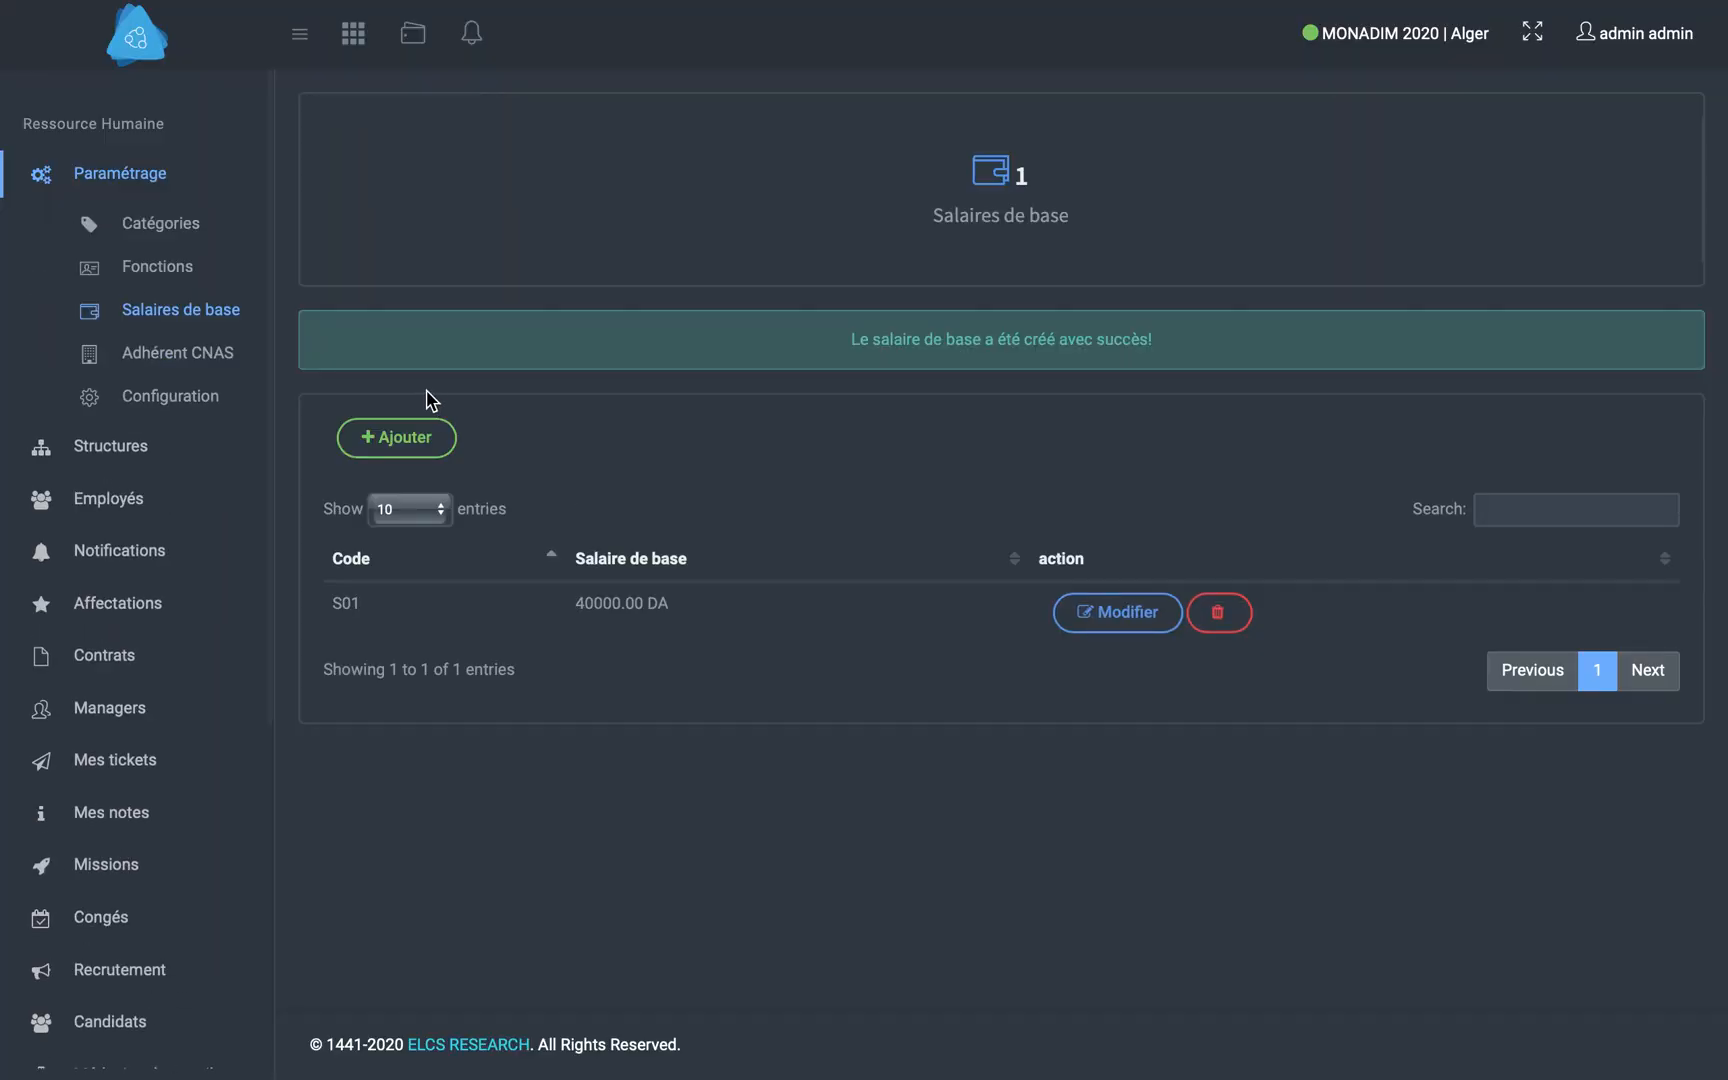
- View the CNAS member list, and create a structure named Direction commerciale with Direction commerciale as its description
click(158, 353)
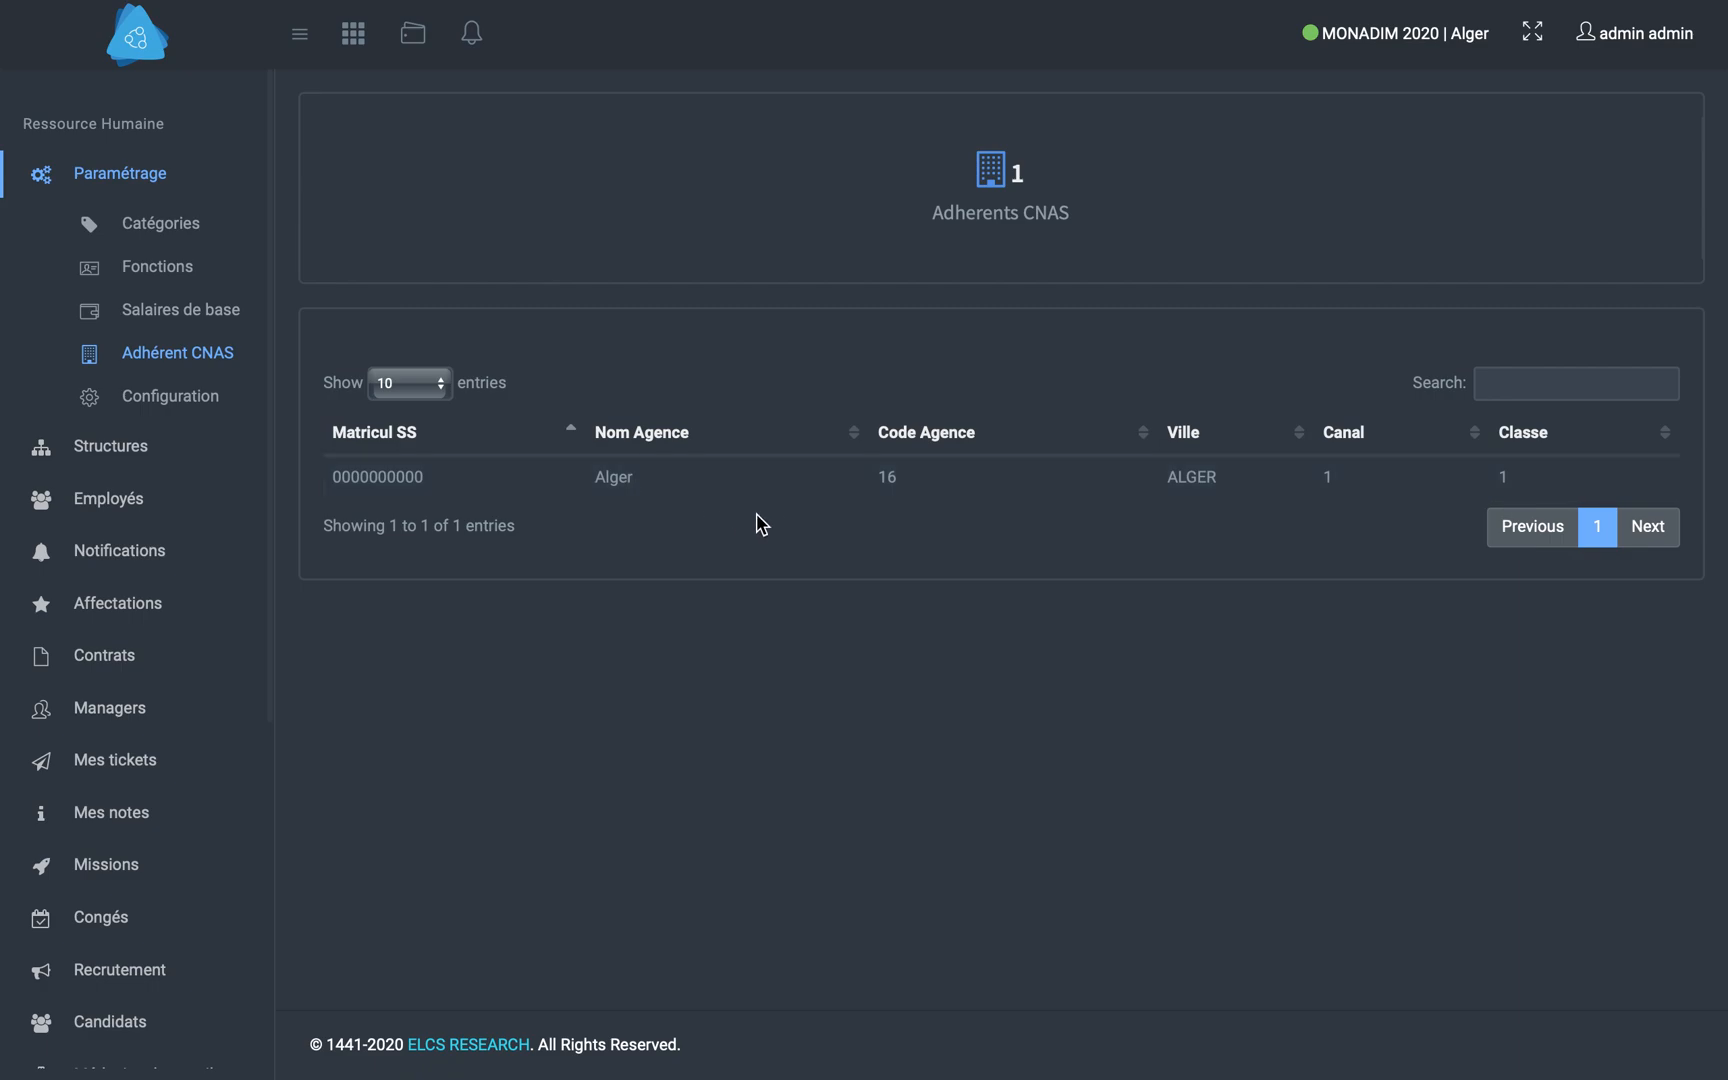
click(98, 449)
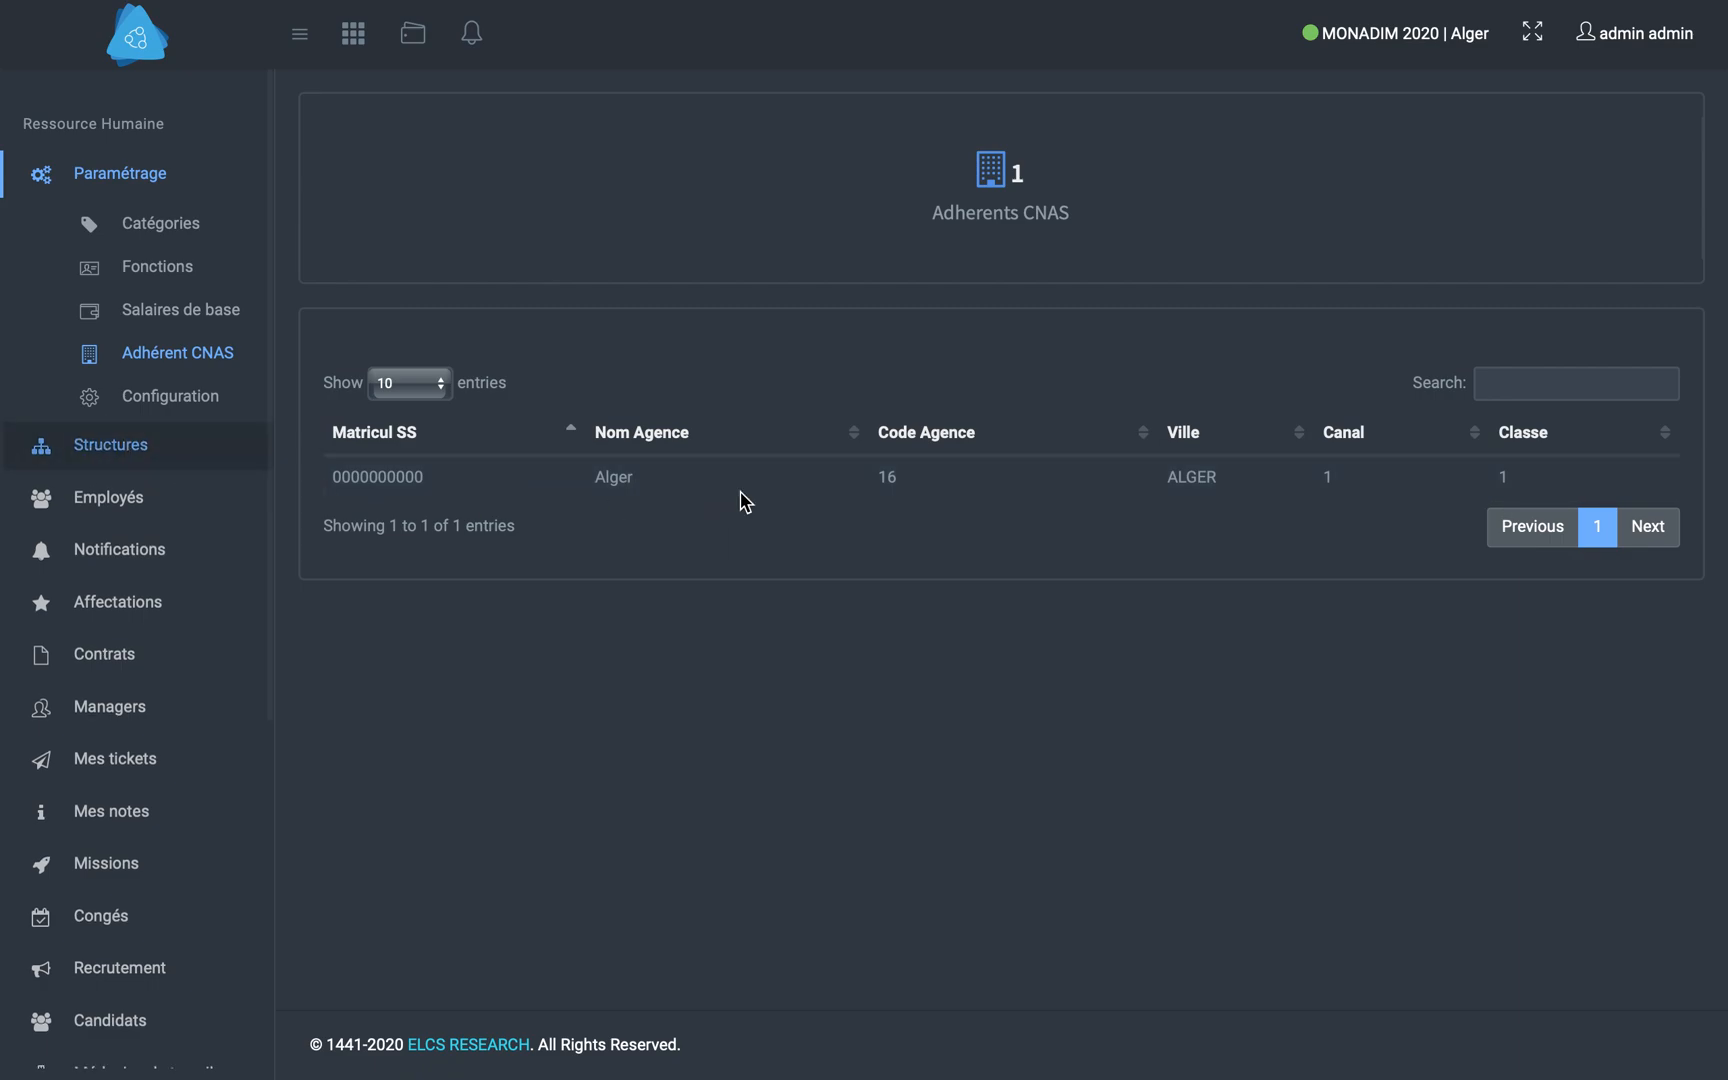
click(560, 355)
click(678, 190)
text(Direction commerciale)
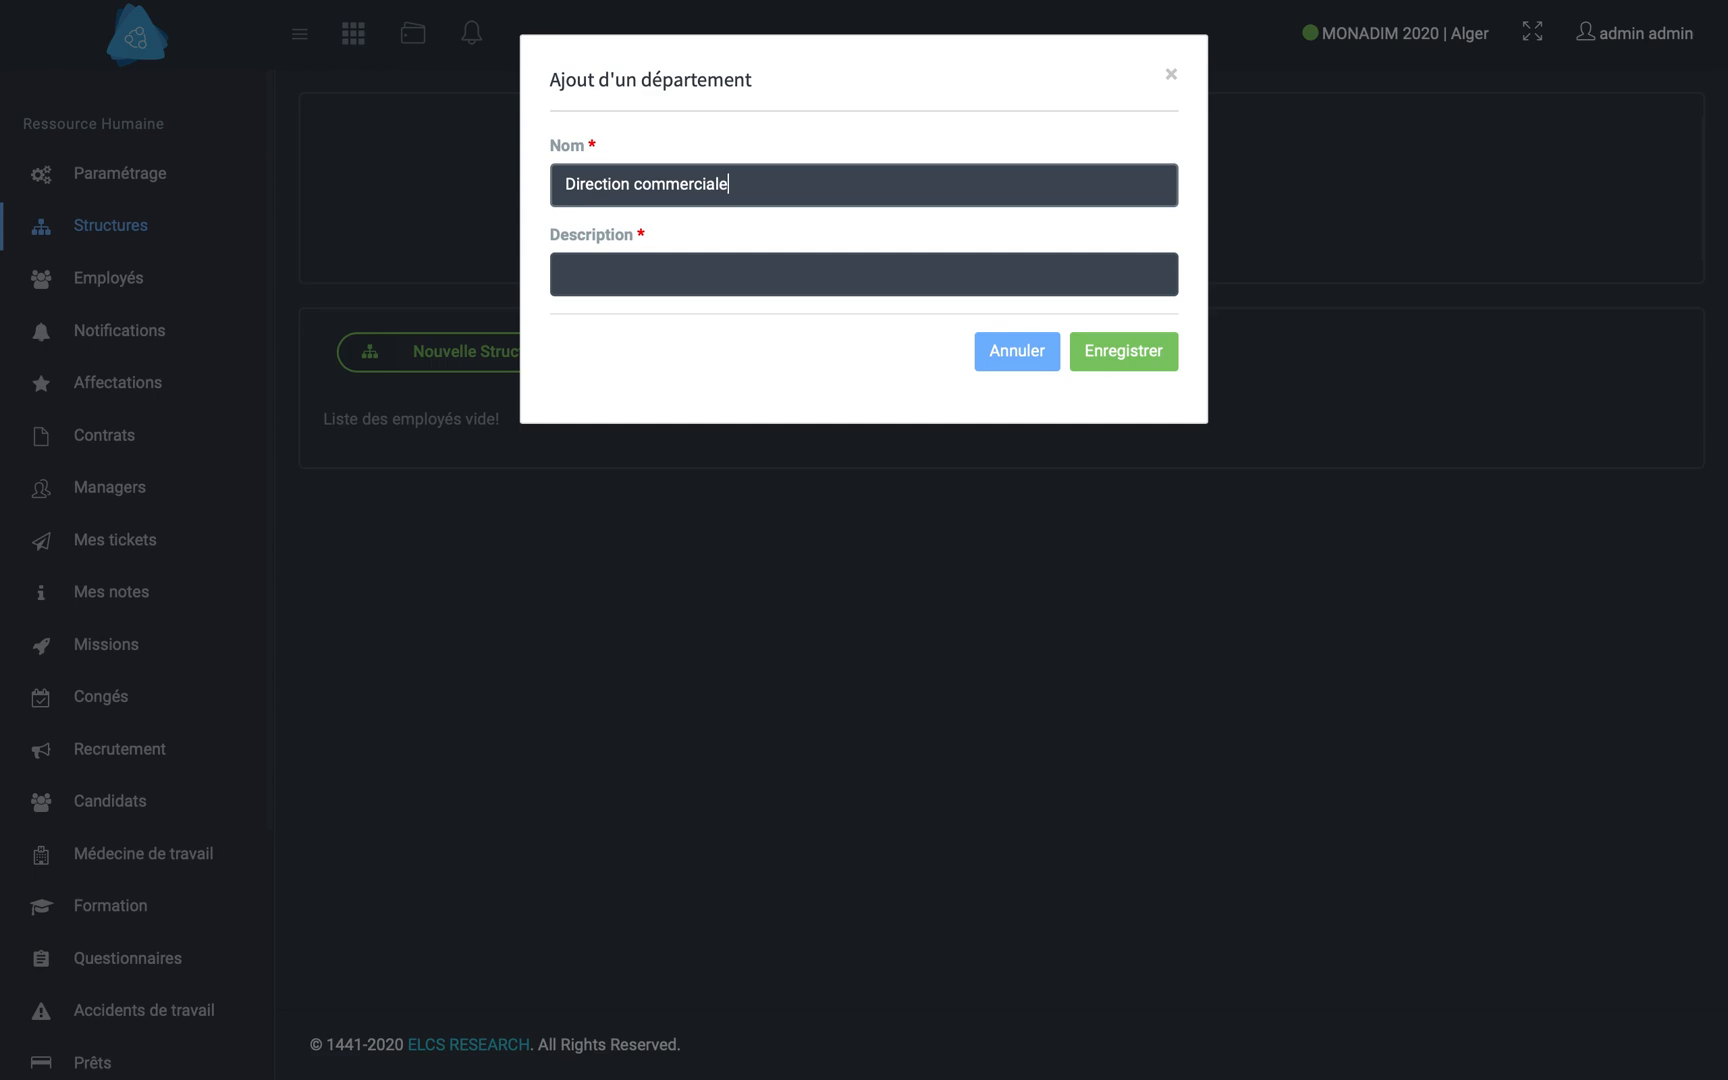
key(Tab)
triple_click(760, 183)
click(823, 290)
text(Direction commerciale)
click(1150, 357)
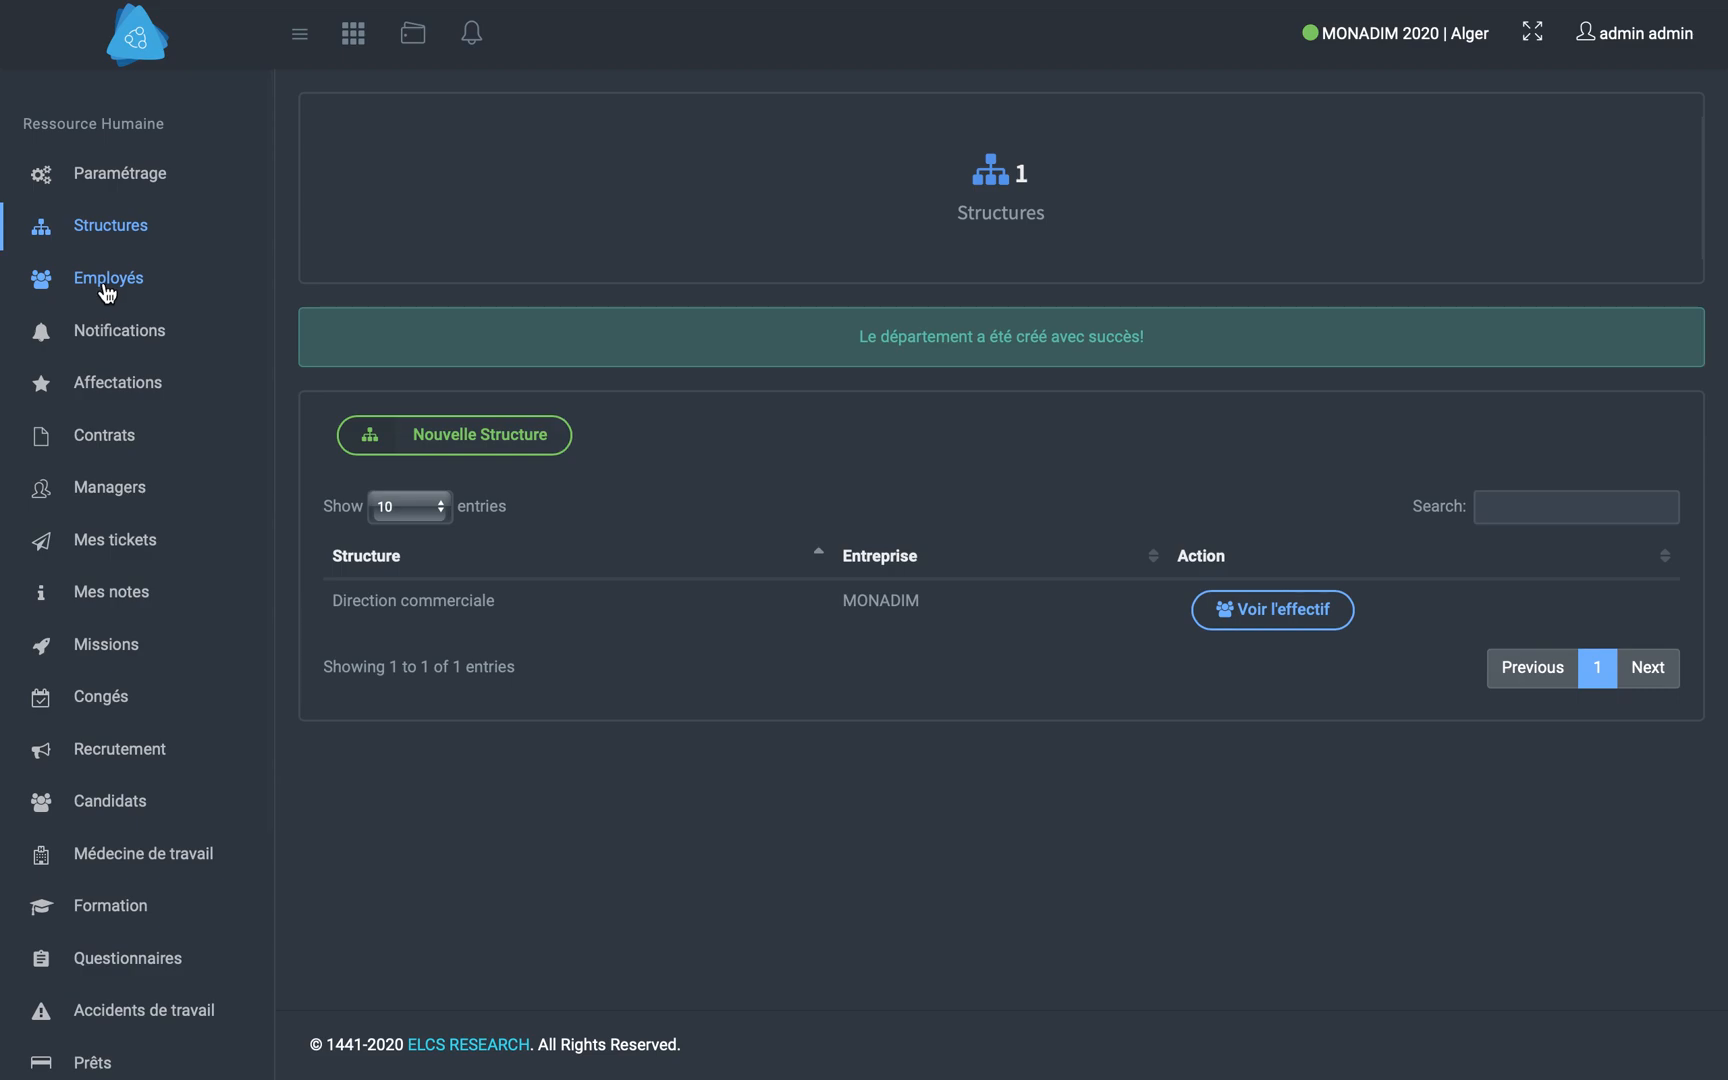
- Start a new employee record and enter the employee's last name and first name
click(106, 290)
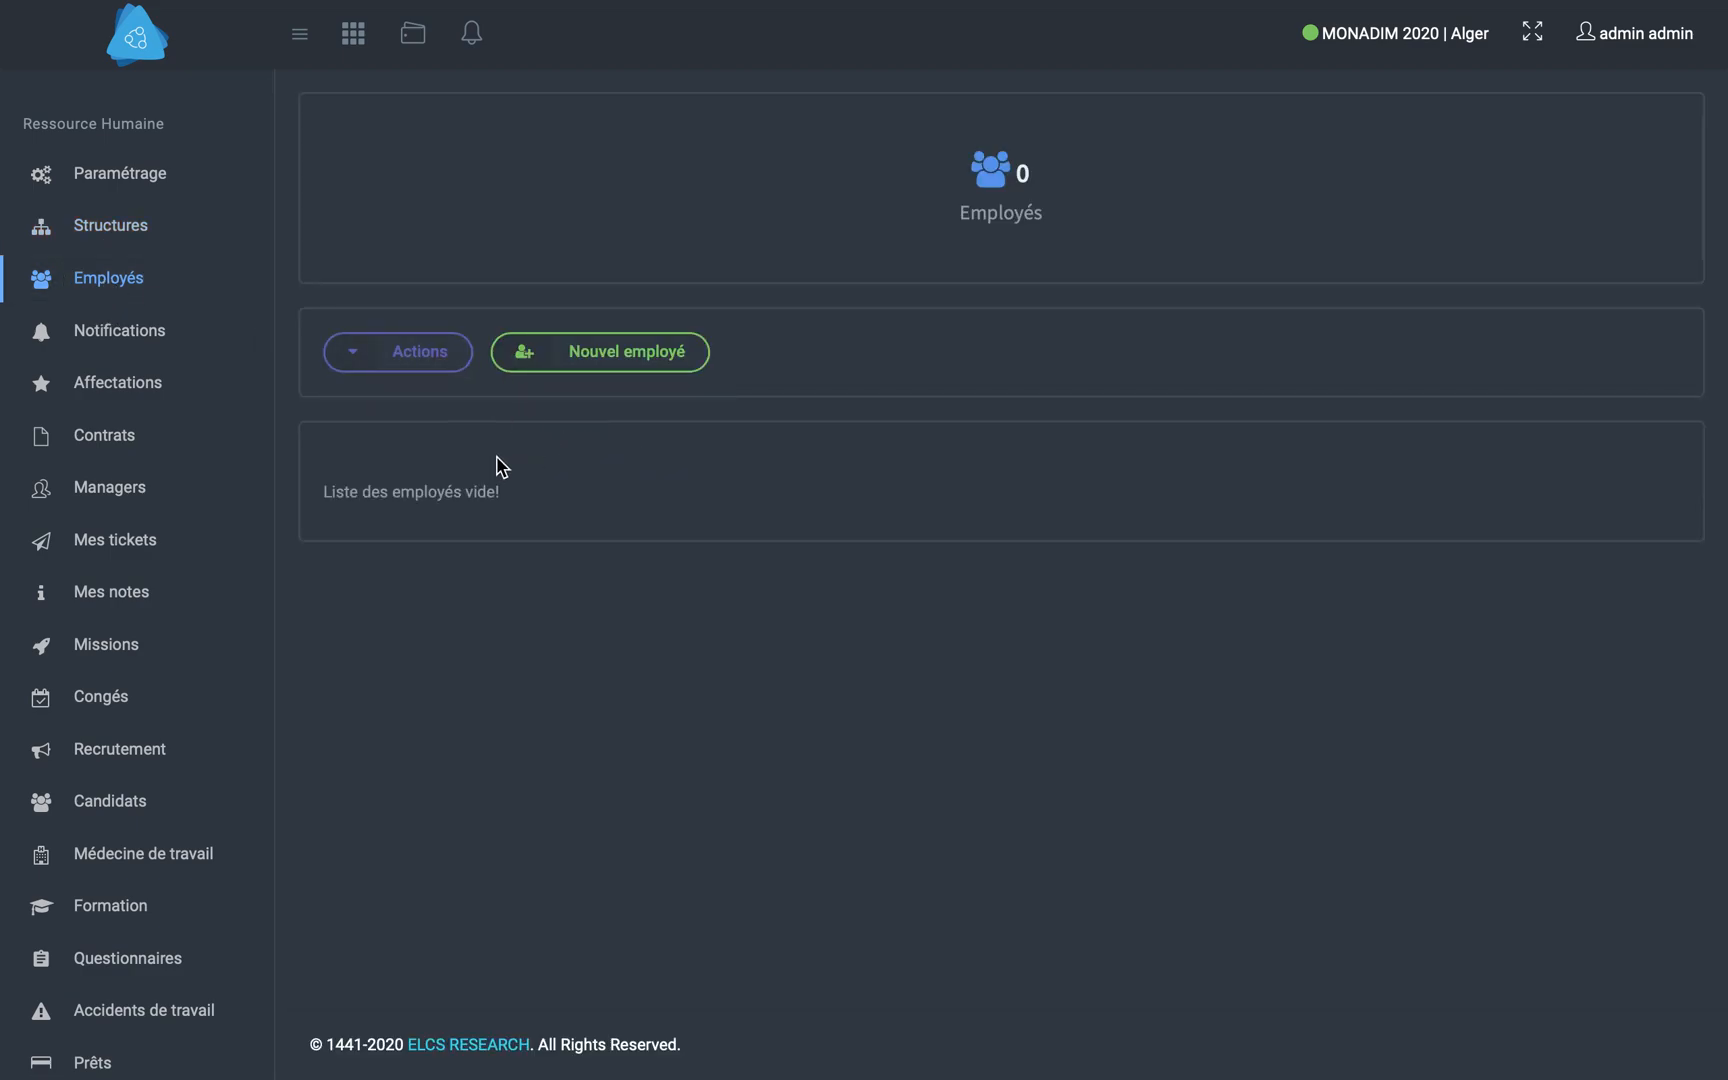
click(428, 366)
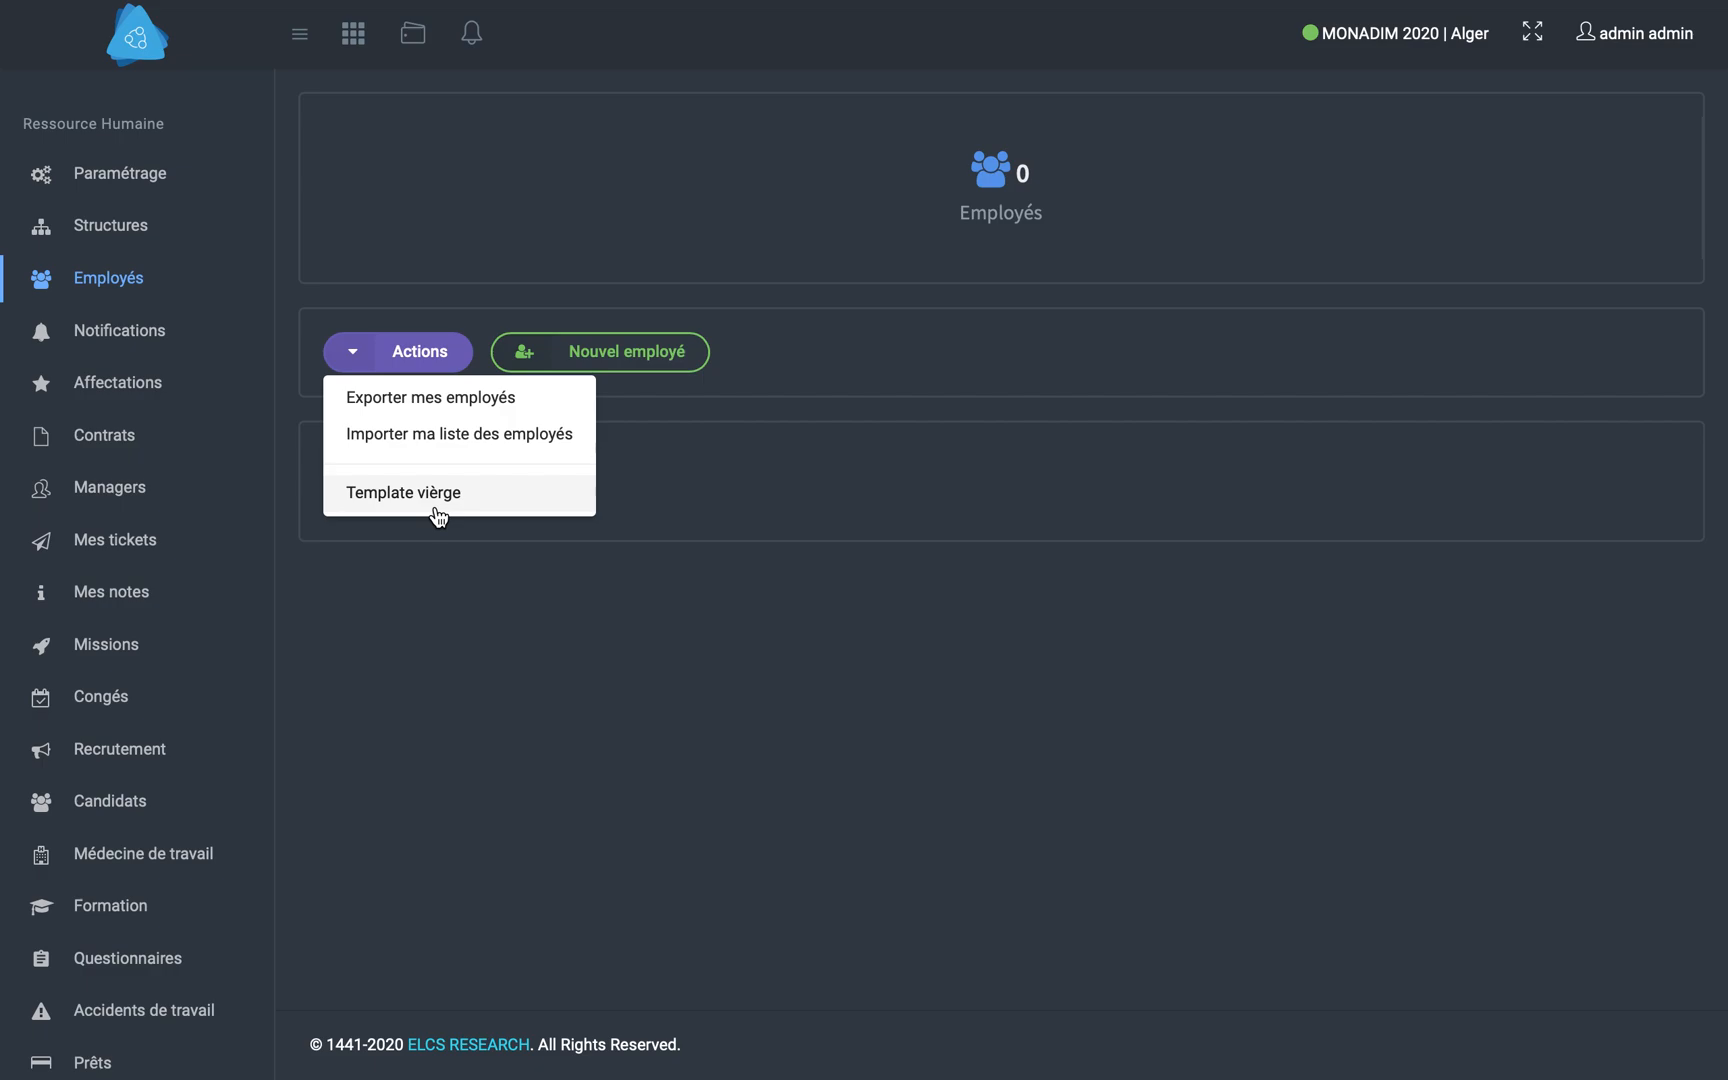
click(687, 355)
click(709, 189)
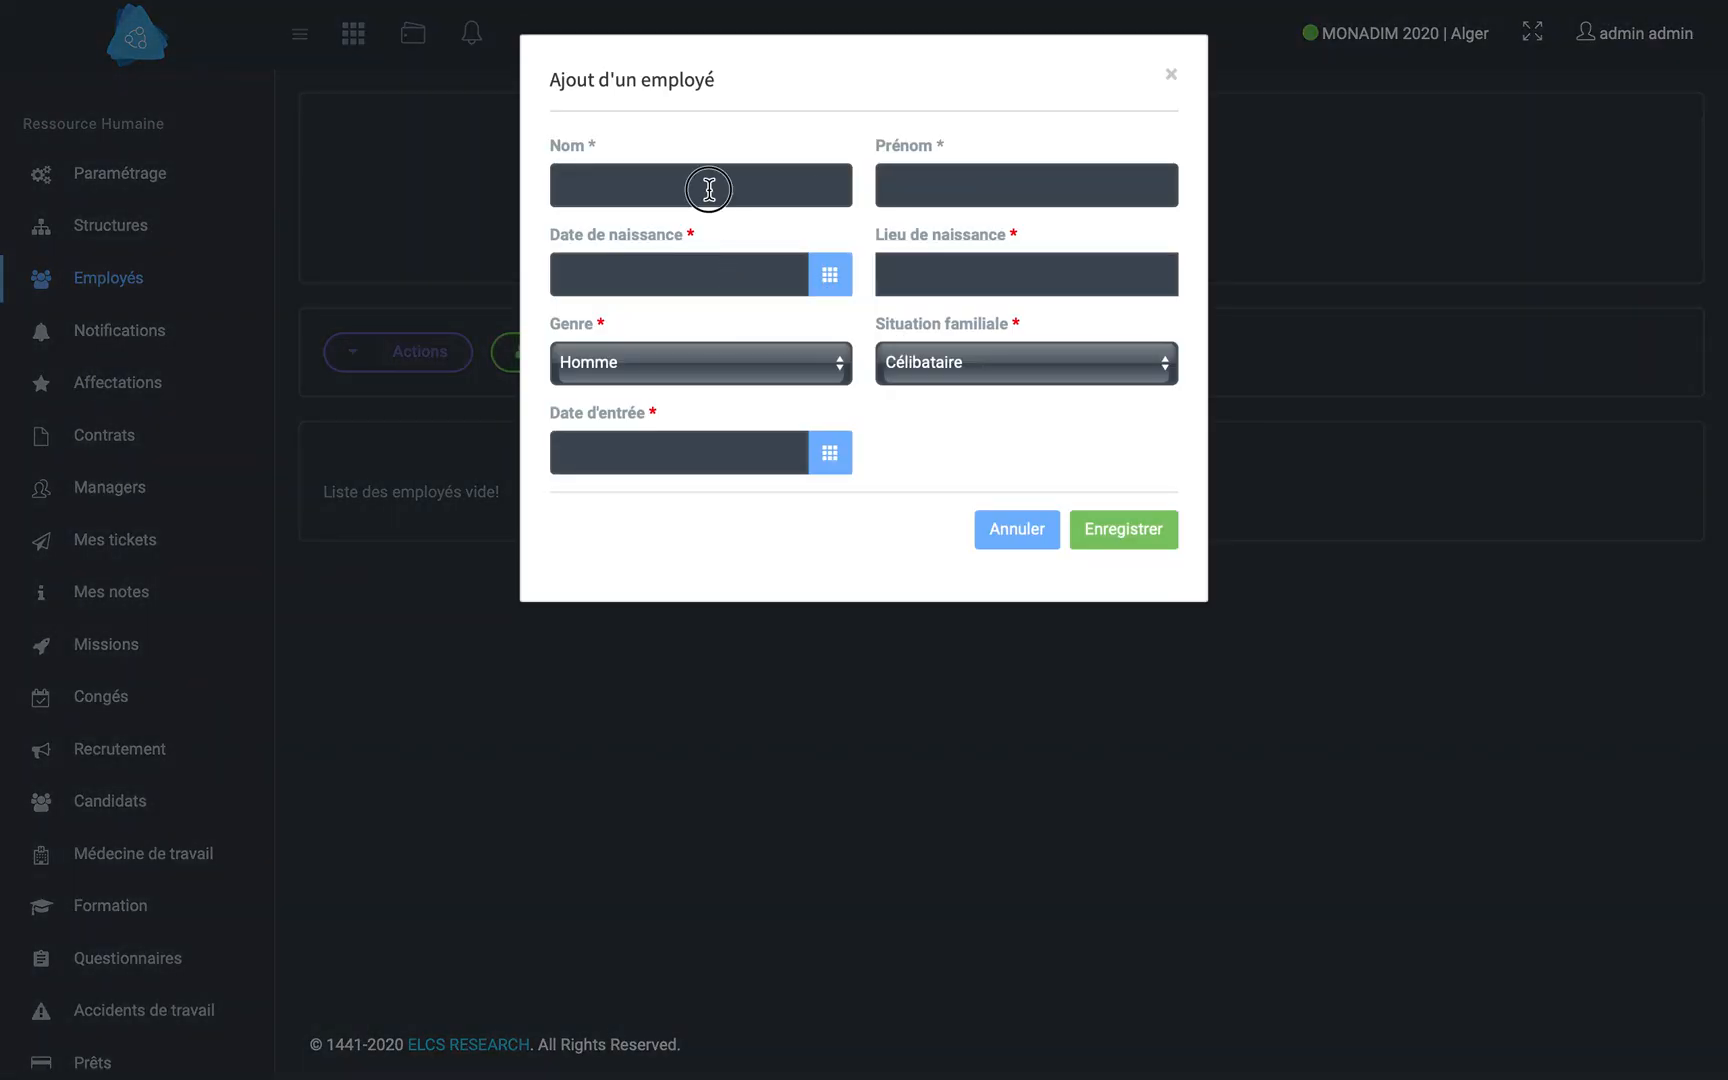
text(Lamine)
key(Tab)
text(Lam)
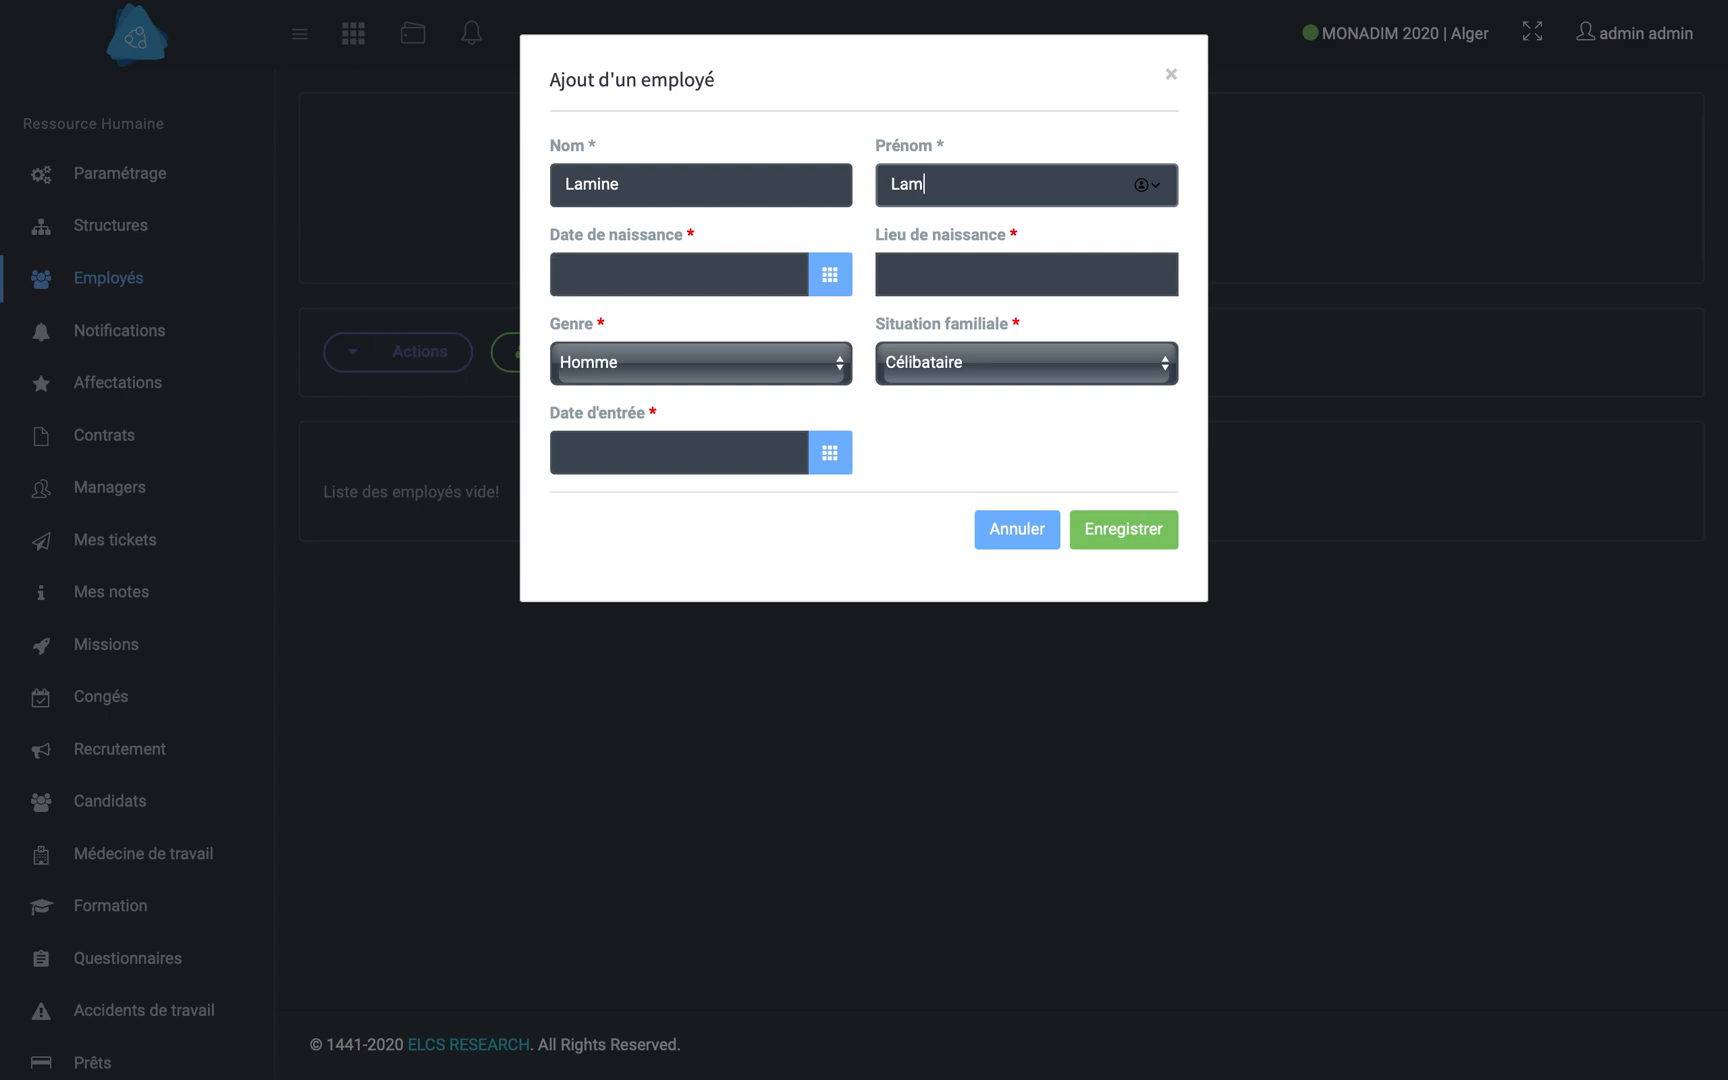
text(ine)
key(Tab)
- Fill in the new employee's date of birth and set the place of birth to Alger
click(655, 326)
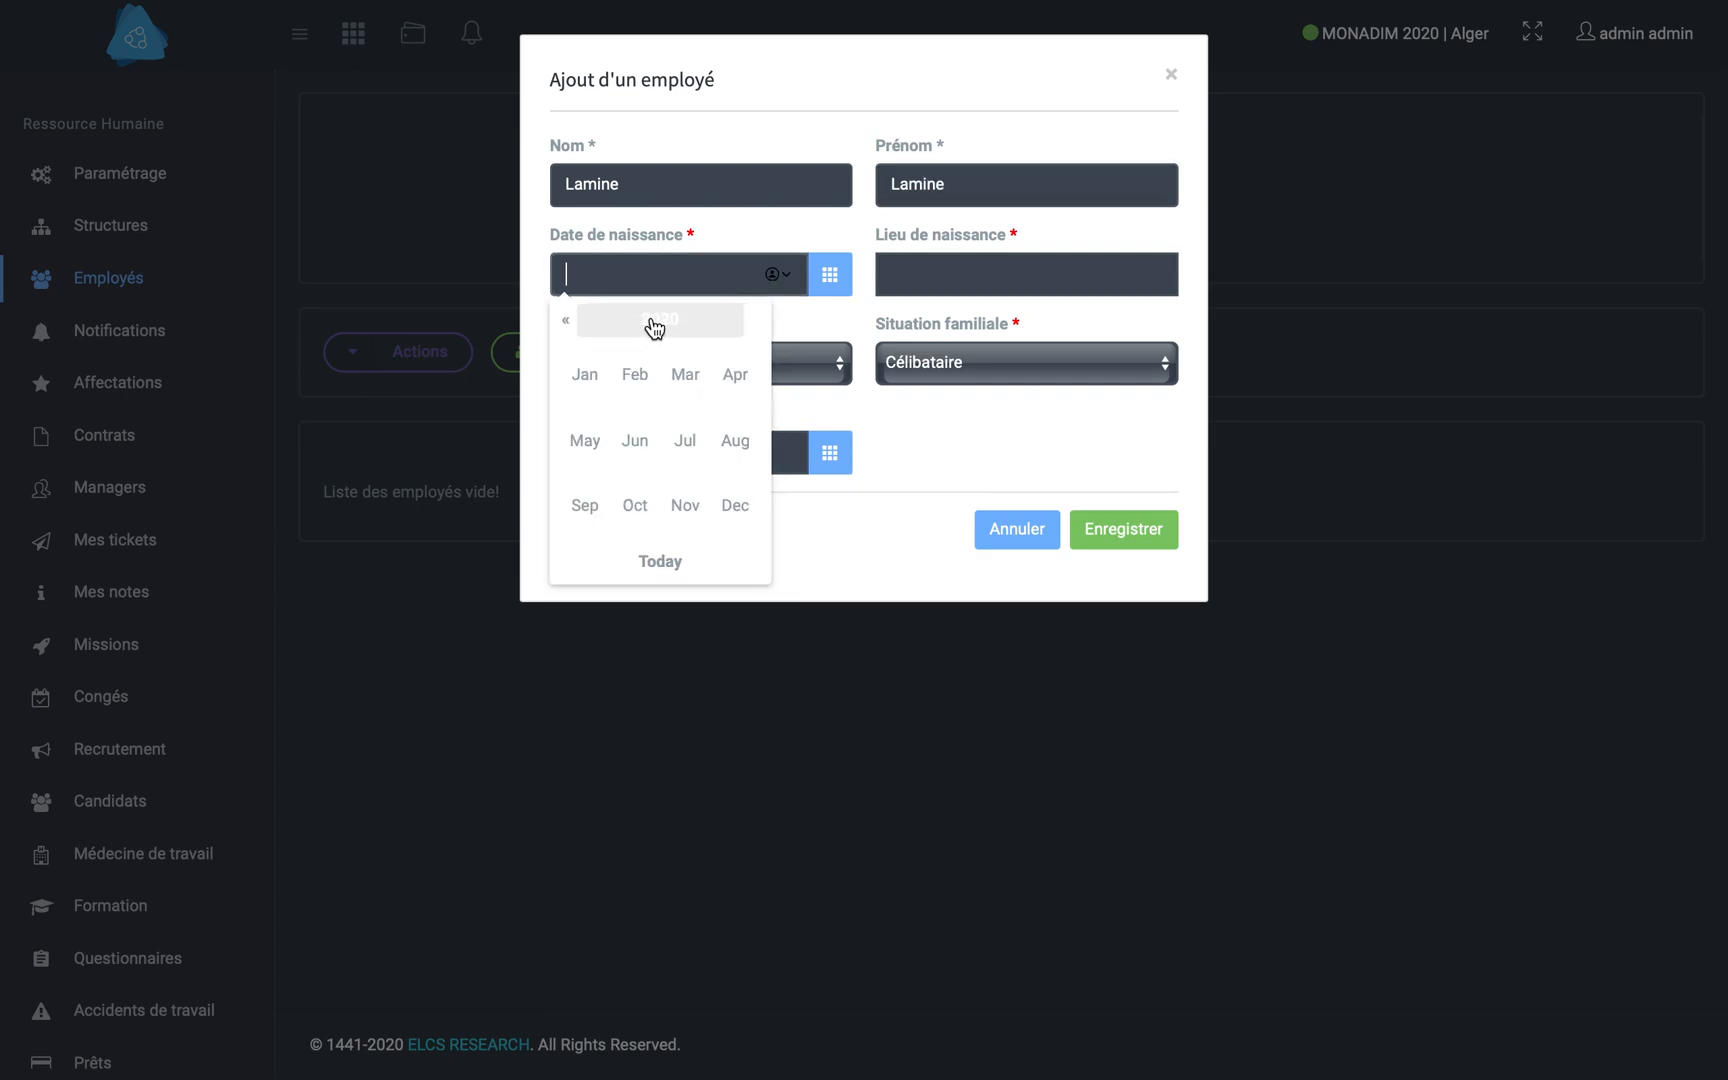
click(636, 322)
click(565, 319)
click(565, 319)
click(565, 319)
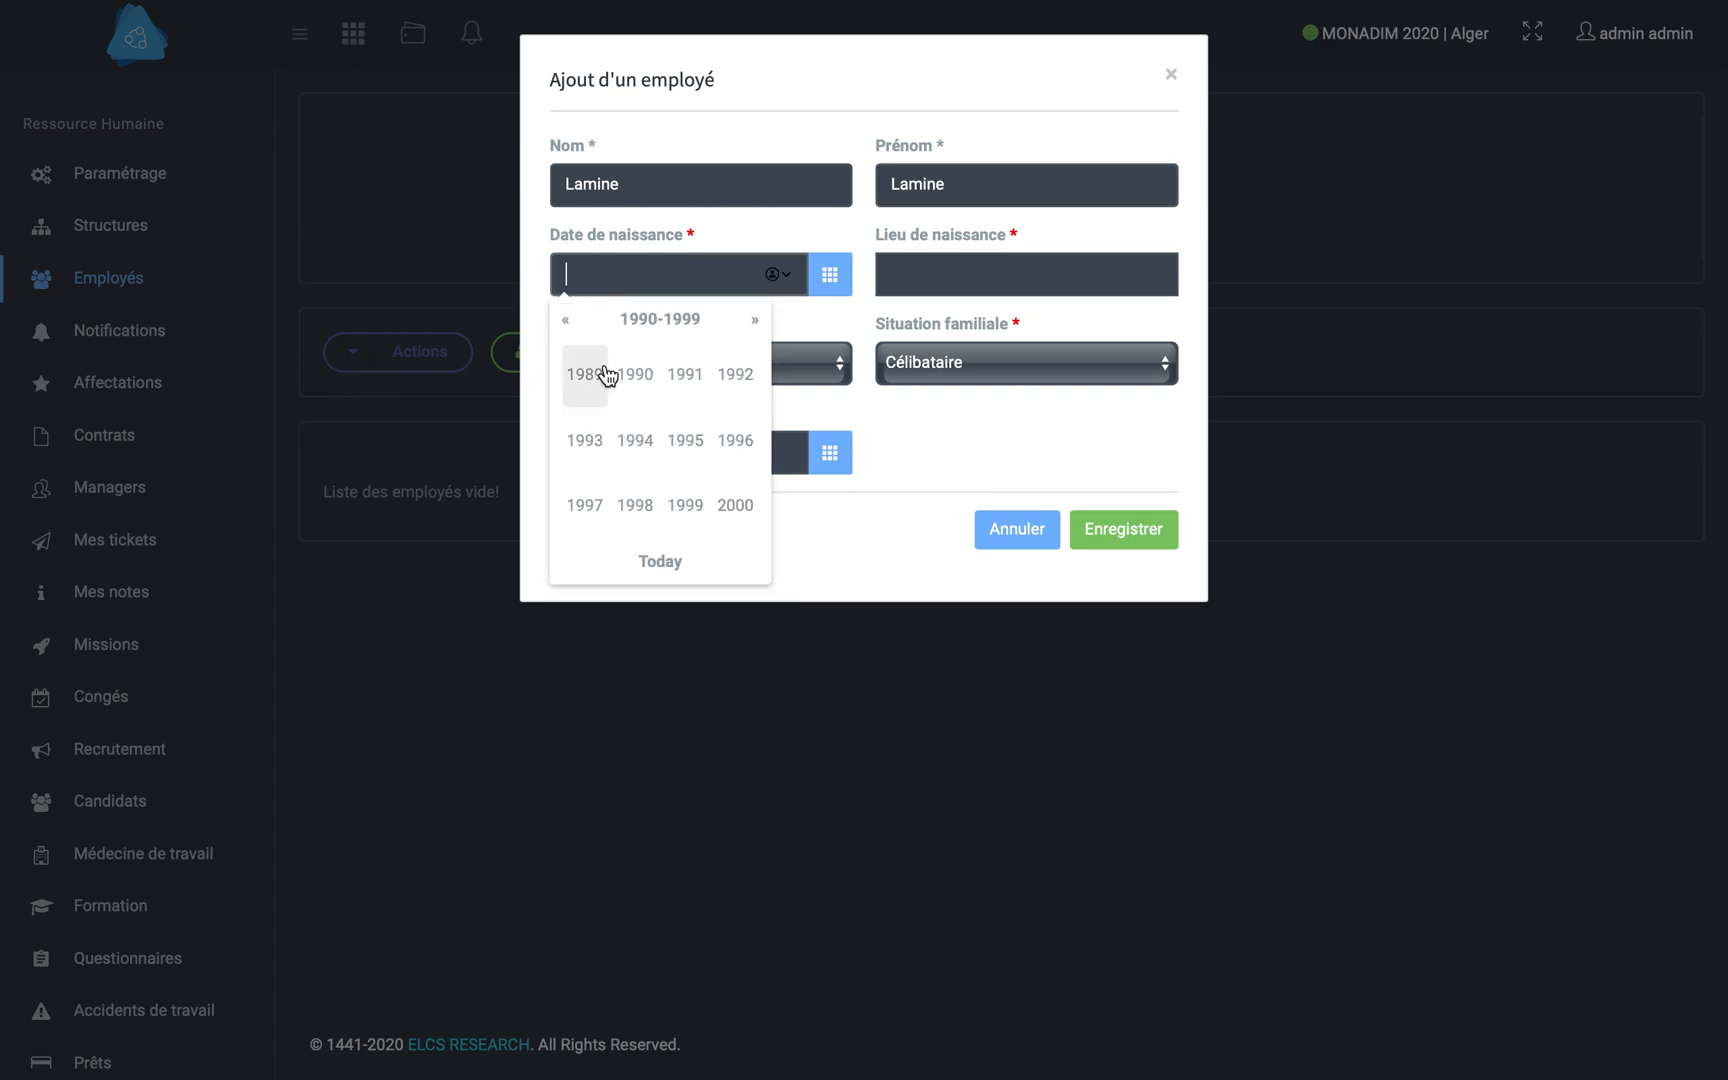
click(588, 373)
click(640, 380)
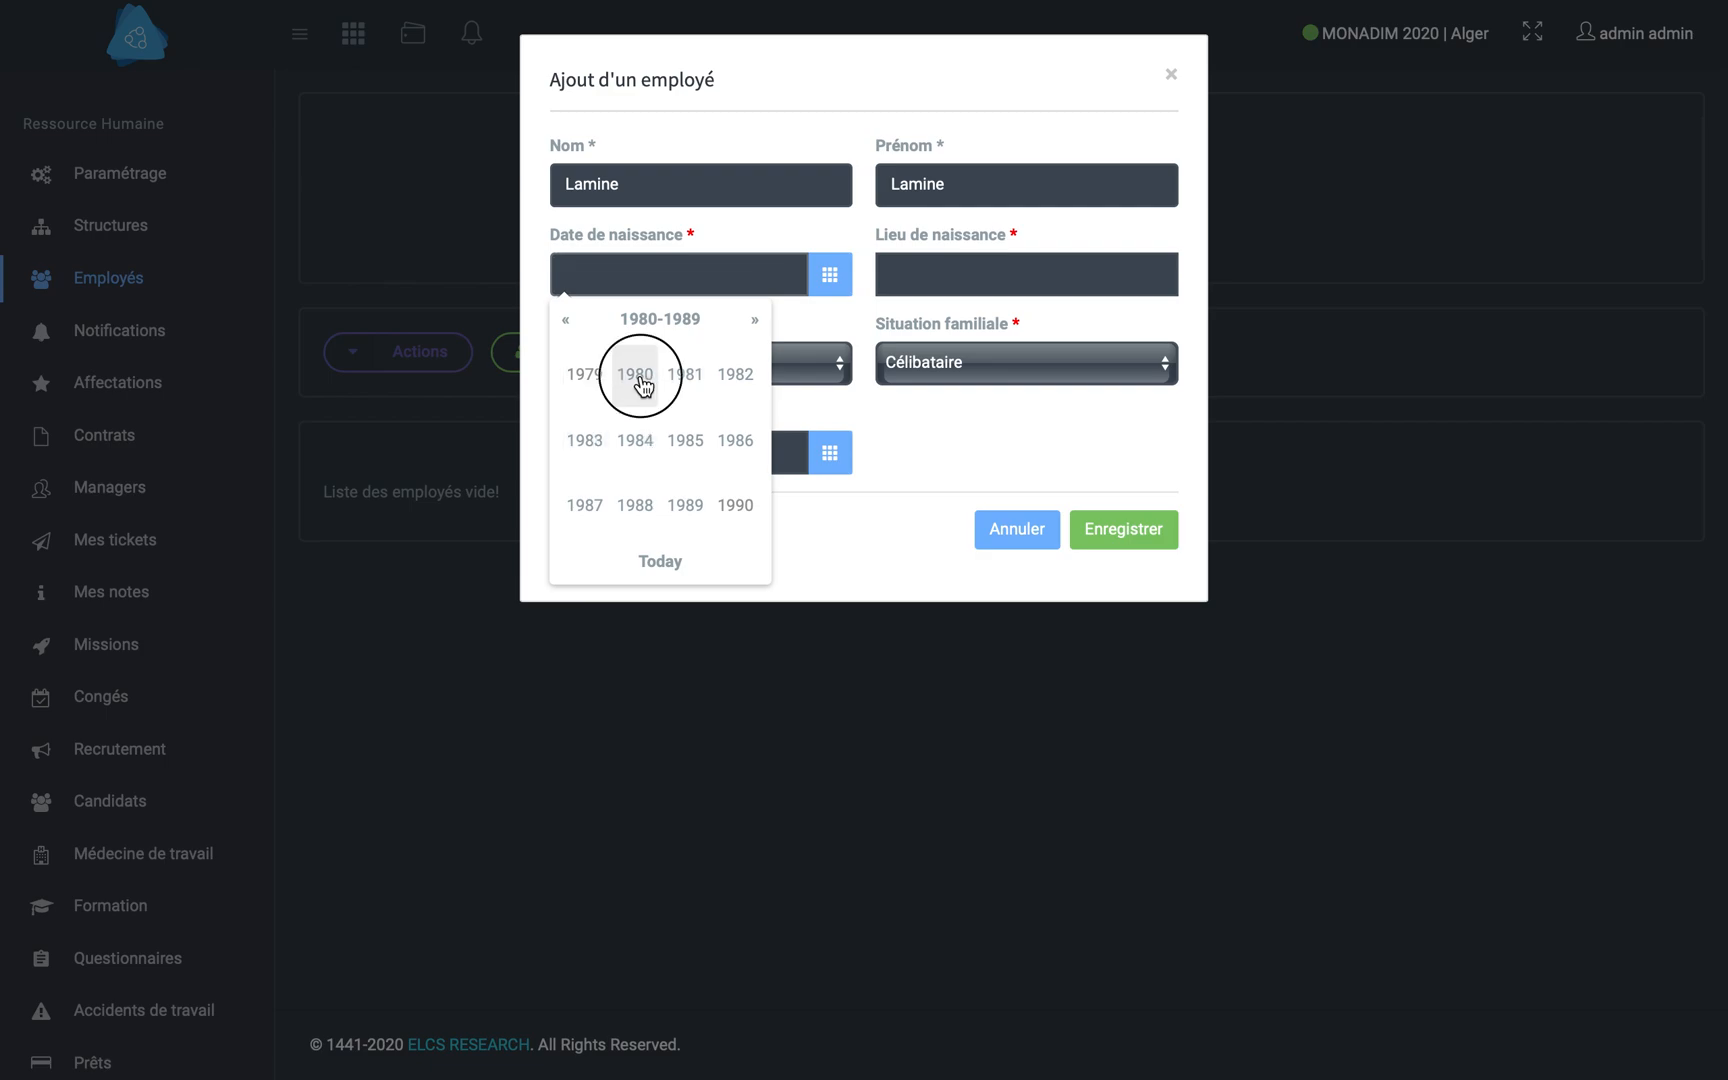
click(640, 440)
click(646, 428)
click(1004, 277)
text(Alger)
key(Tab)
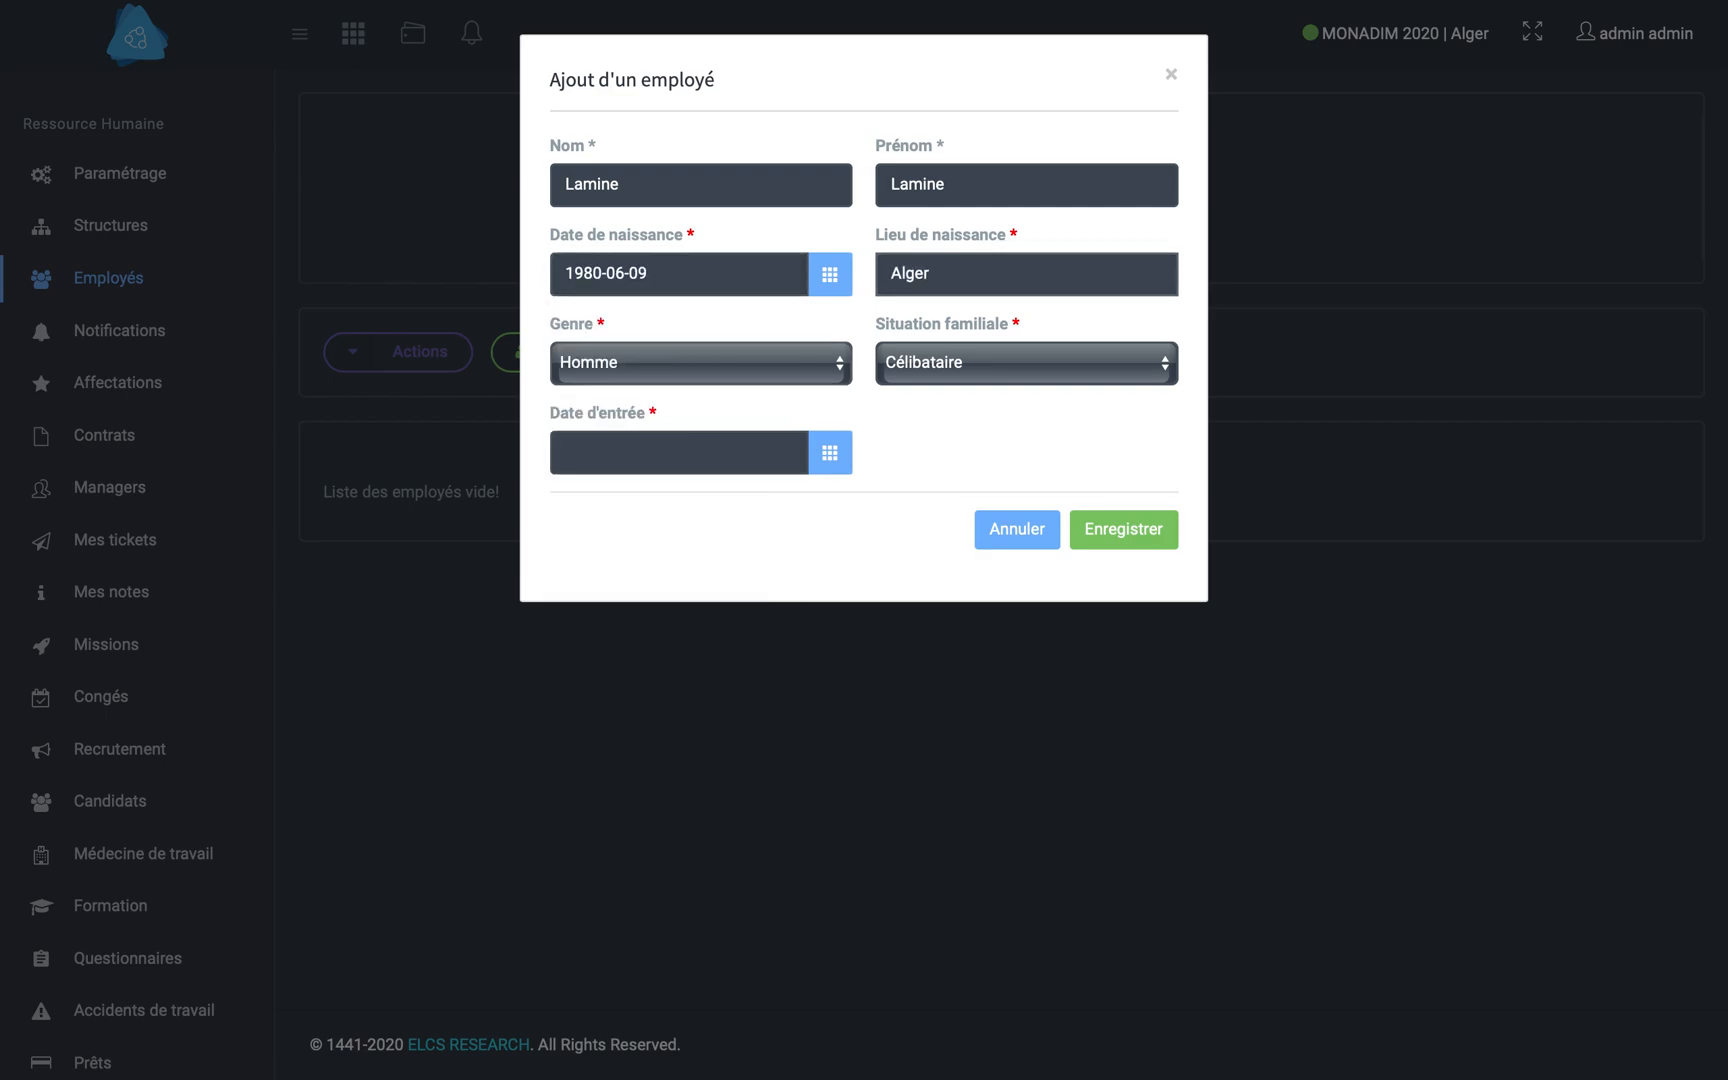
- Set the marital status to Marié(e) and the entry date to 2020-01-05, and save the new employee
click(943, 371)
click(936, 392)
click(758, 450)
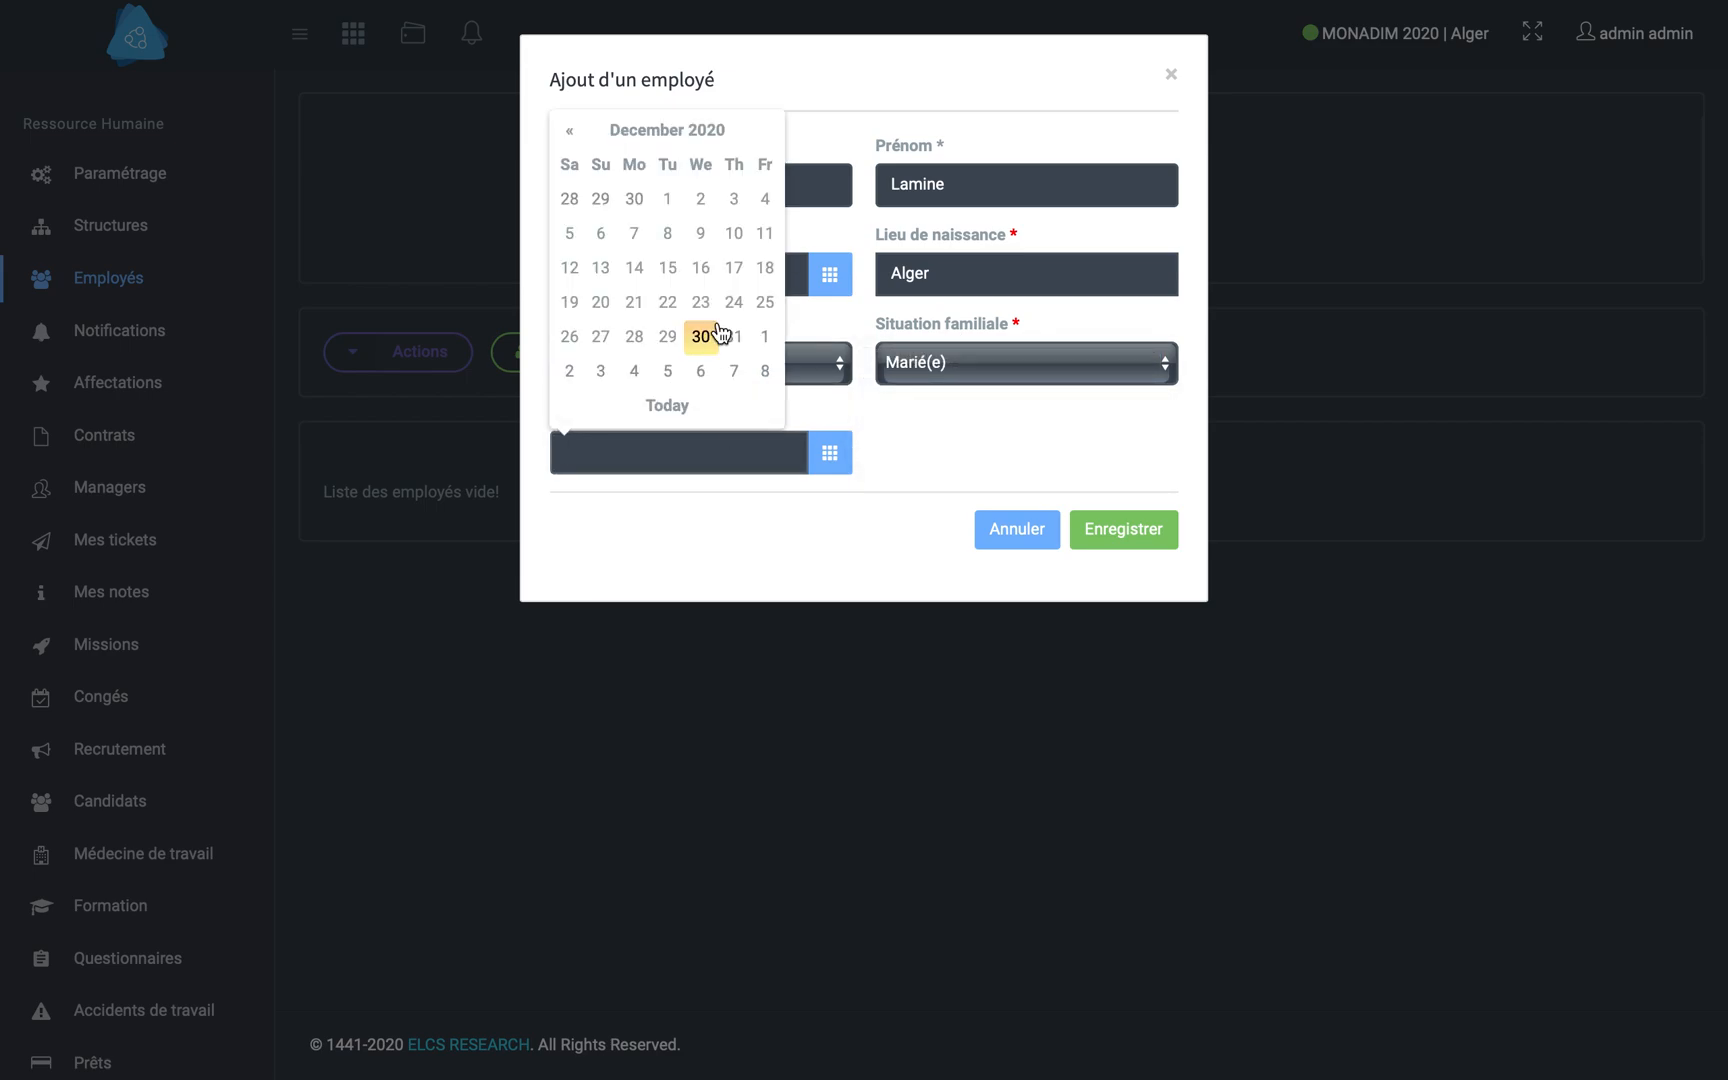
click(645, 130)
click(630, 163)
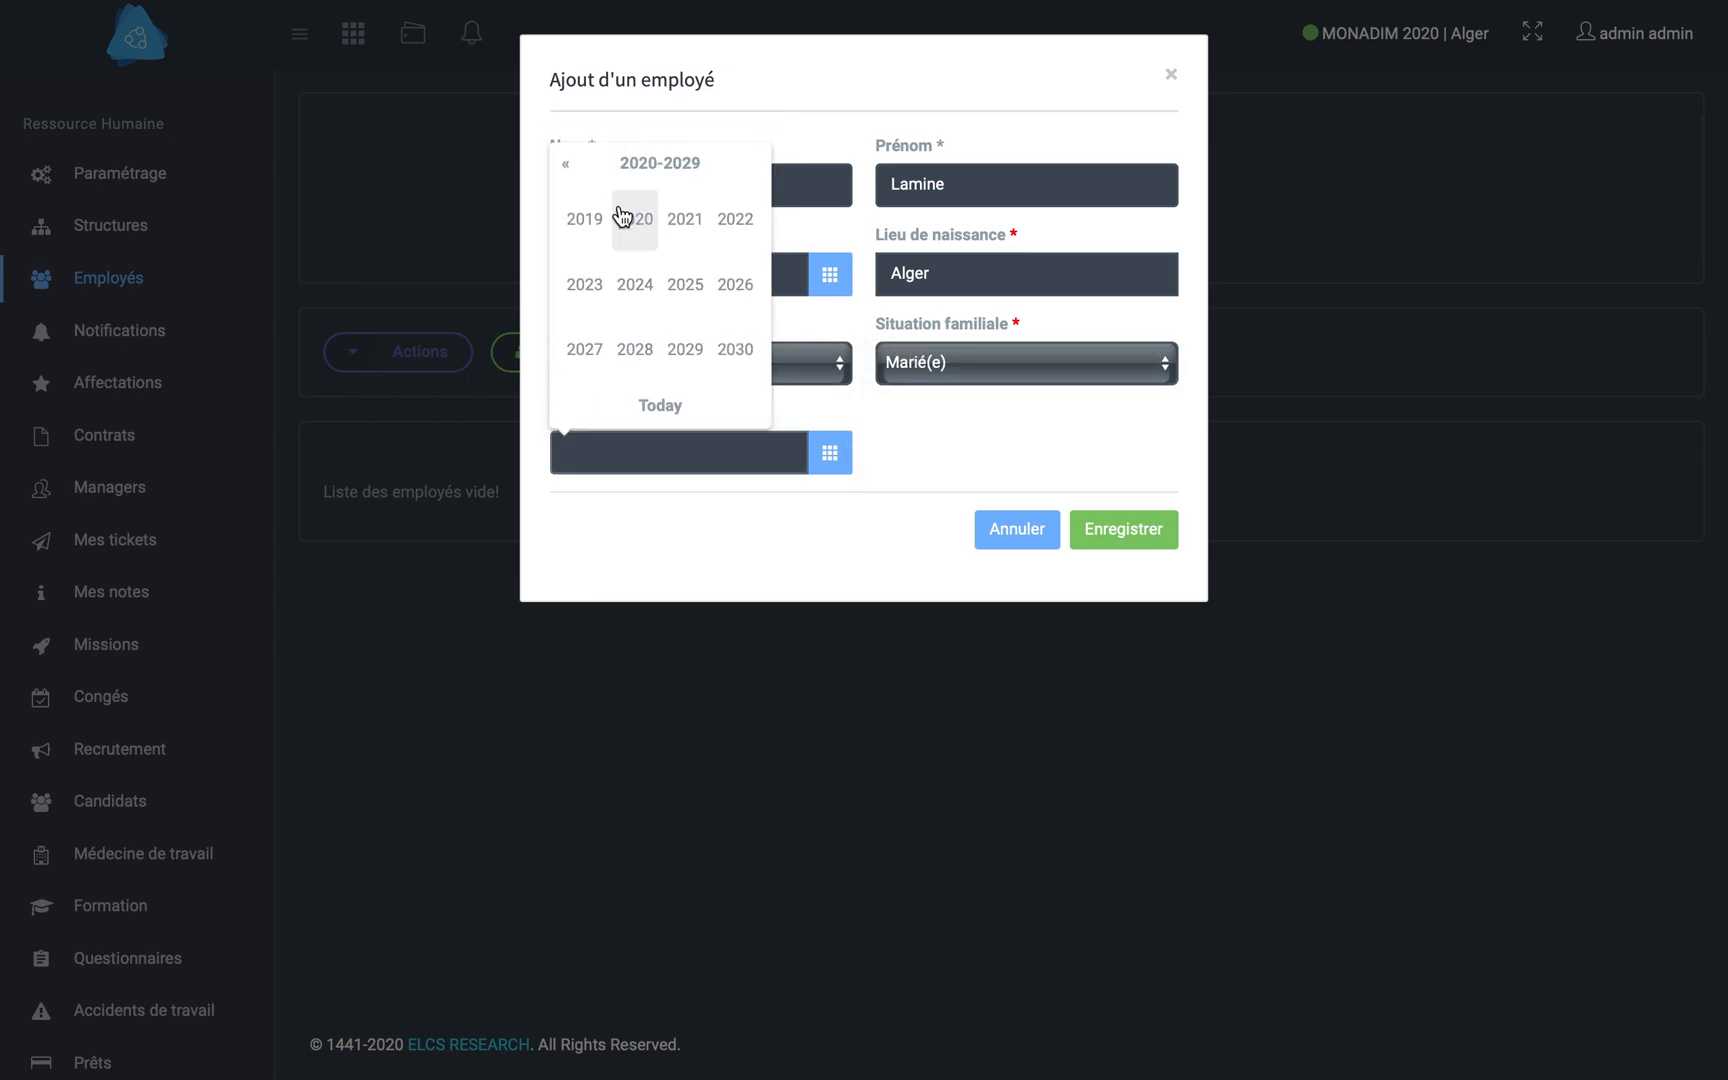
click(642, 236)
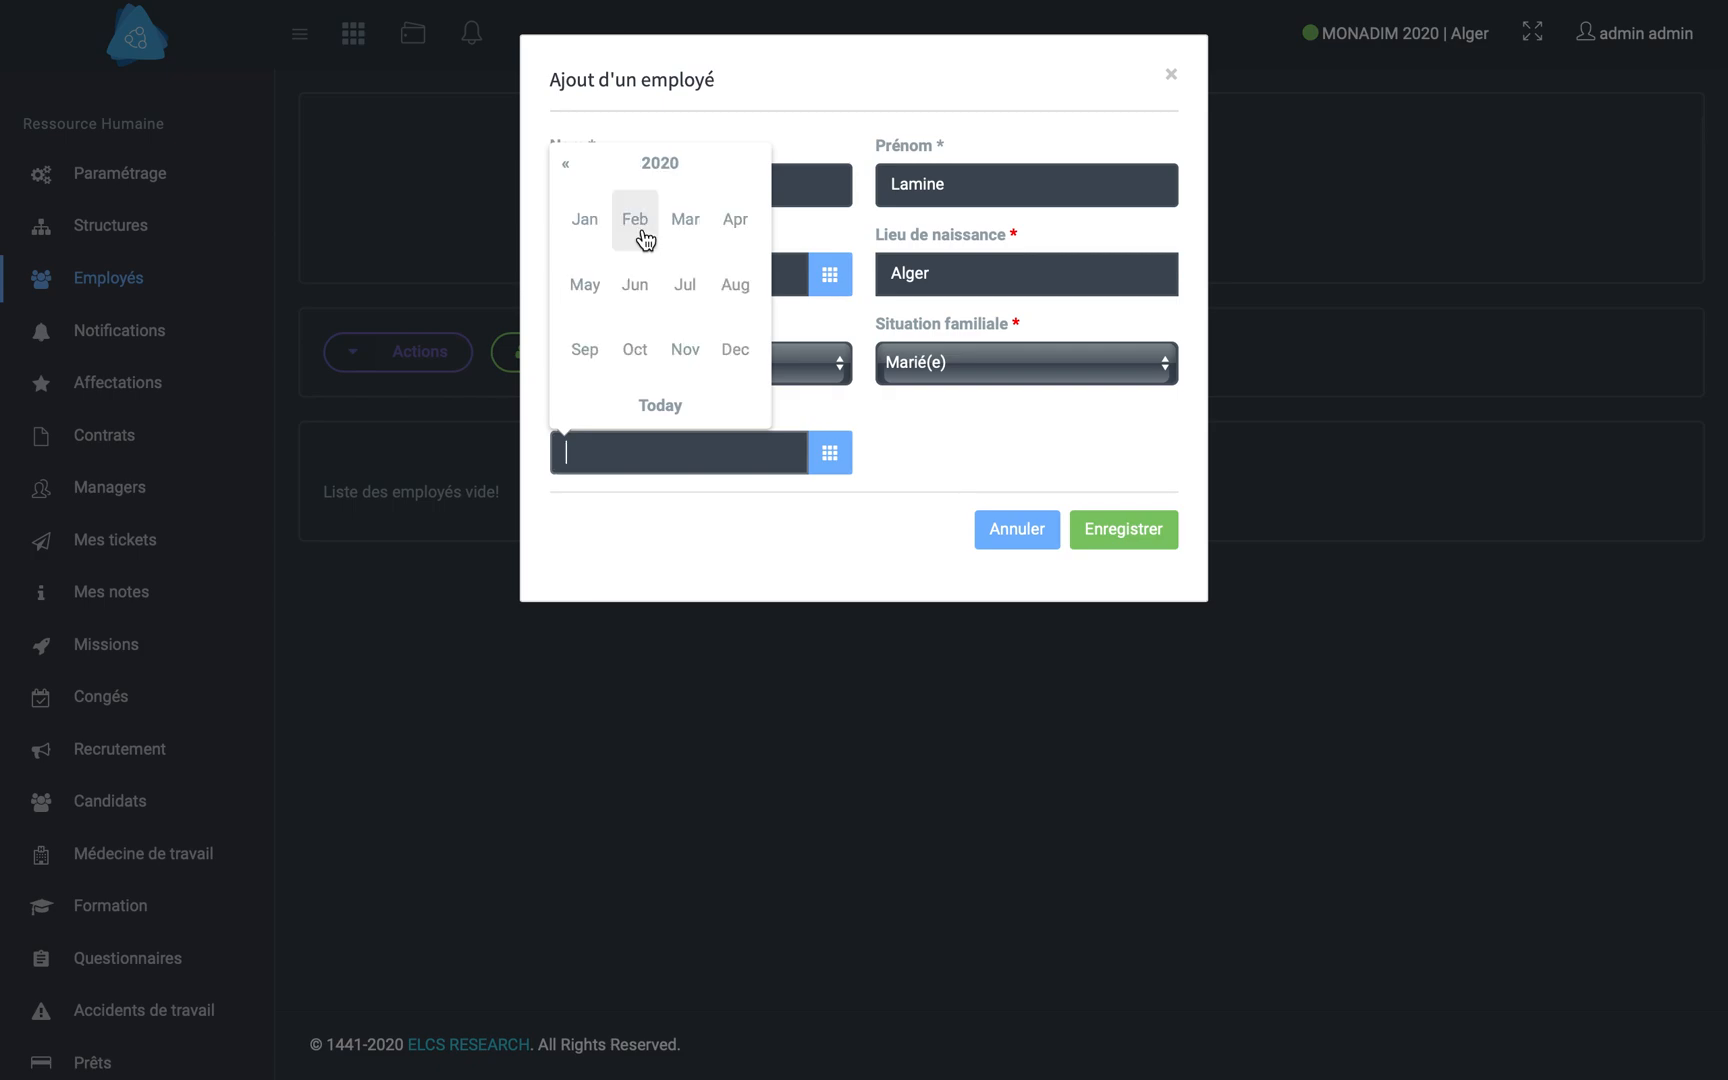
click(588, 222)
click(584, 233)
click(1110, 520)
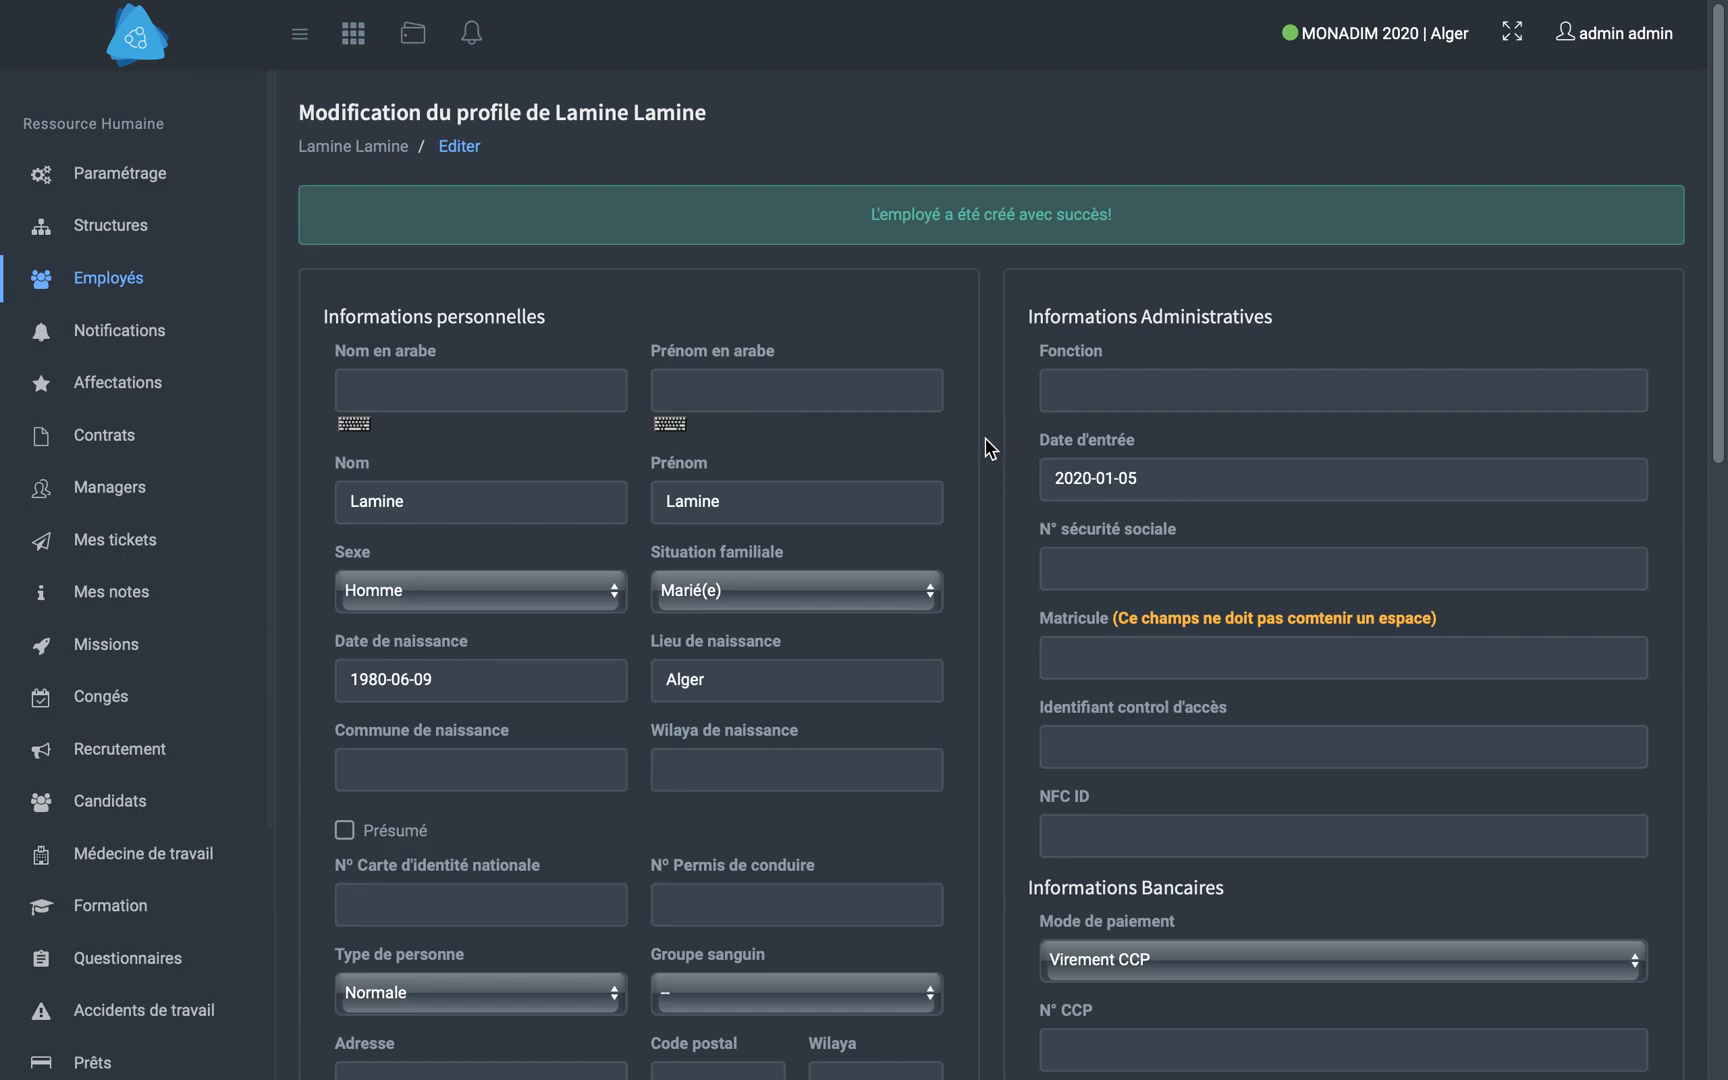
- Set both the commune and the wilaya of birth to Alger in the employee's personal information
scroll(983, 451, down, 5)
click(394, 378)
text(Alger)
key(Tab)
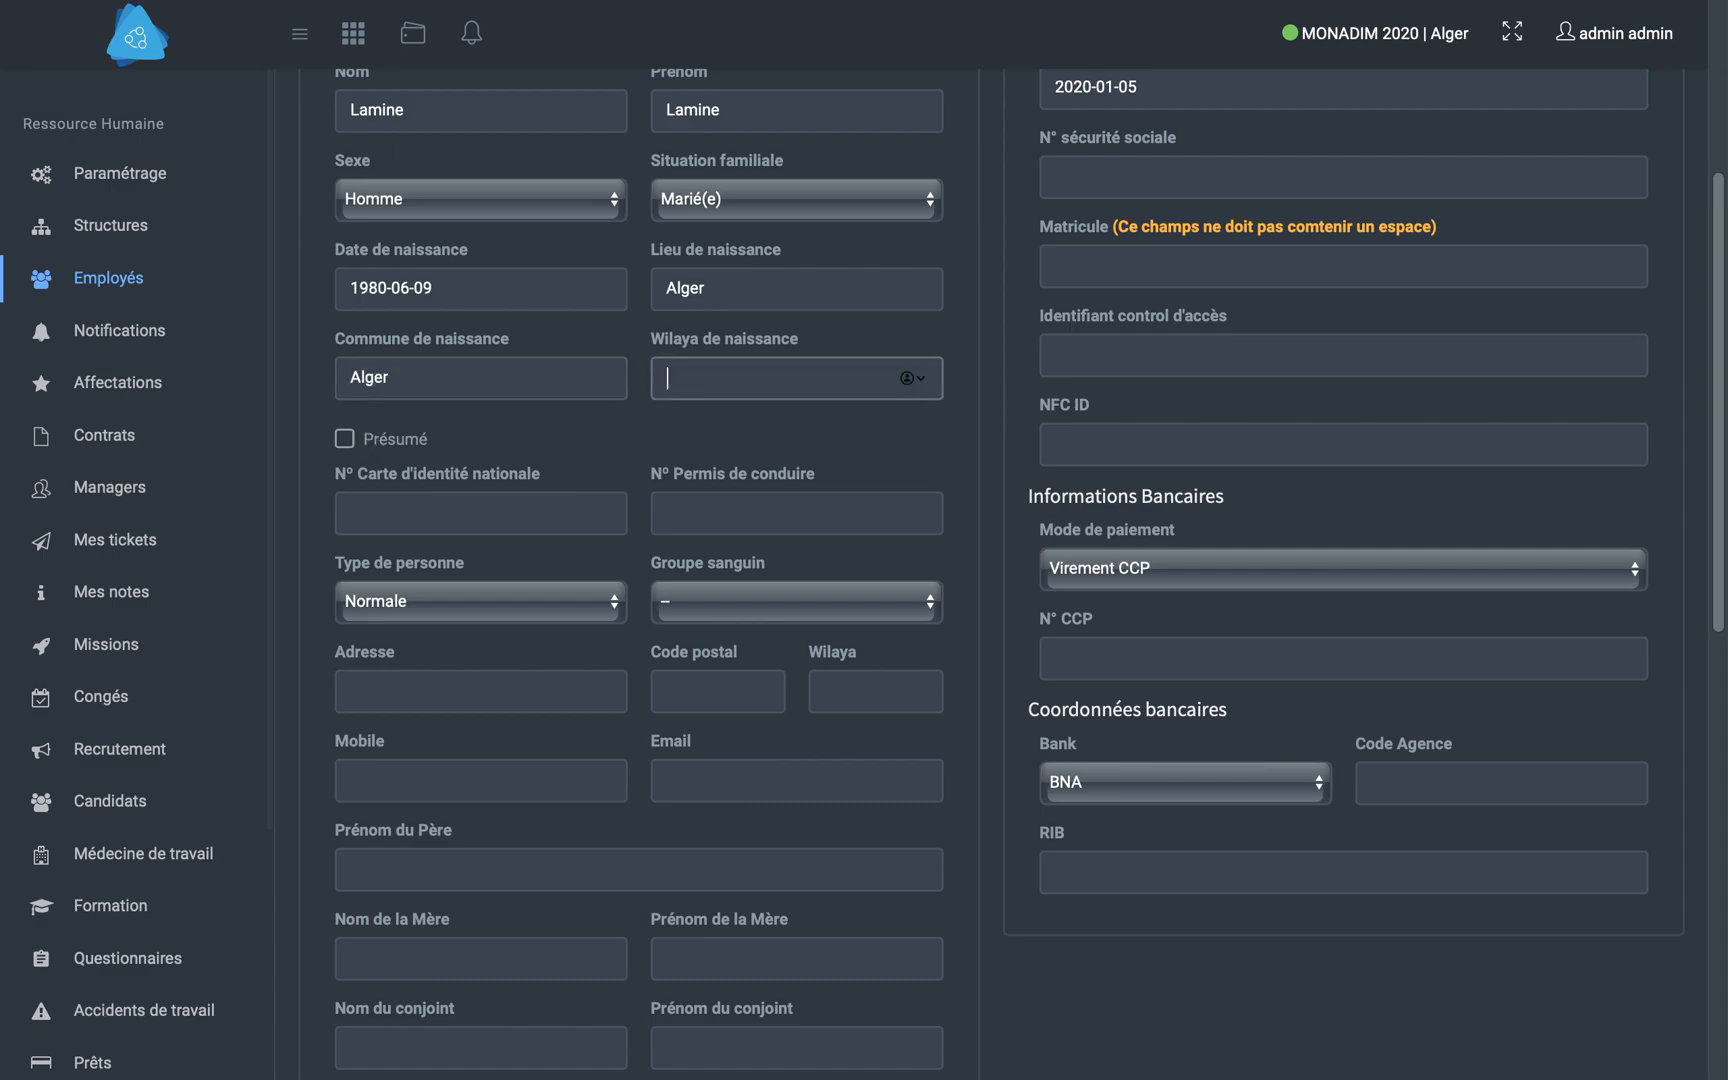
text(Alger)
key(Tab)
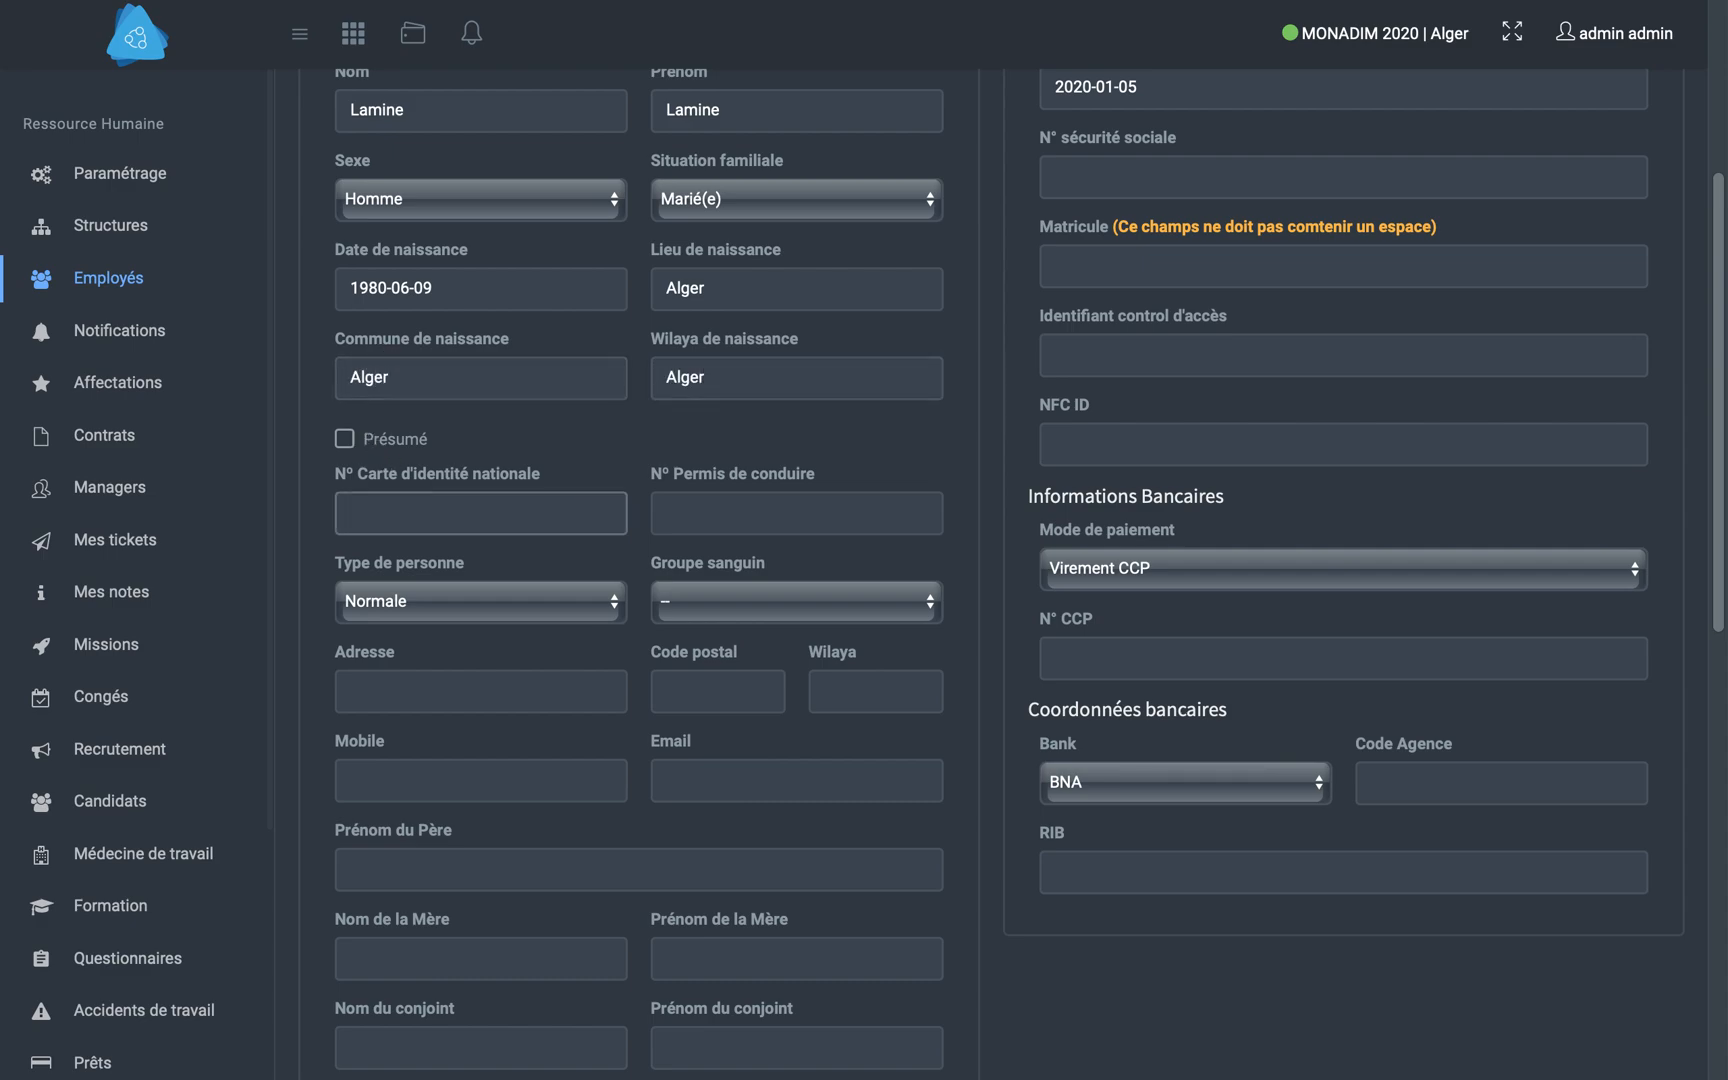
- Enter the employee's national identity card number and driving licence number, and set the blood group to A+
key(Tab)
text(0000000)
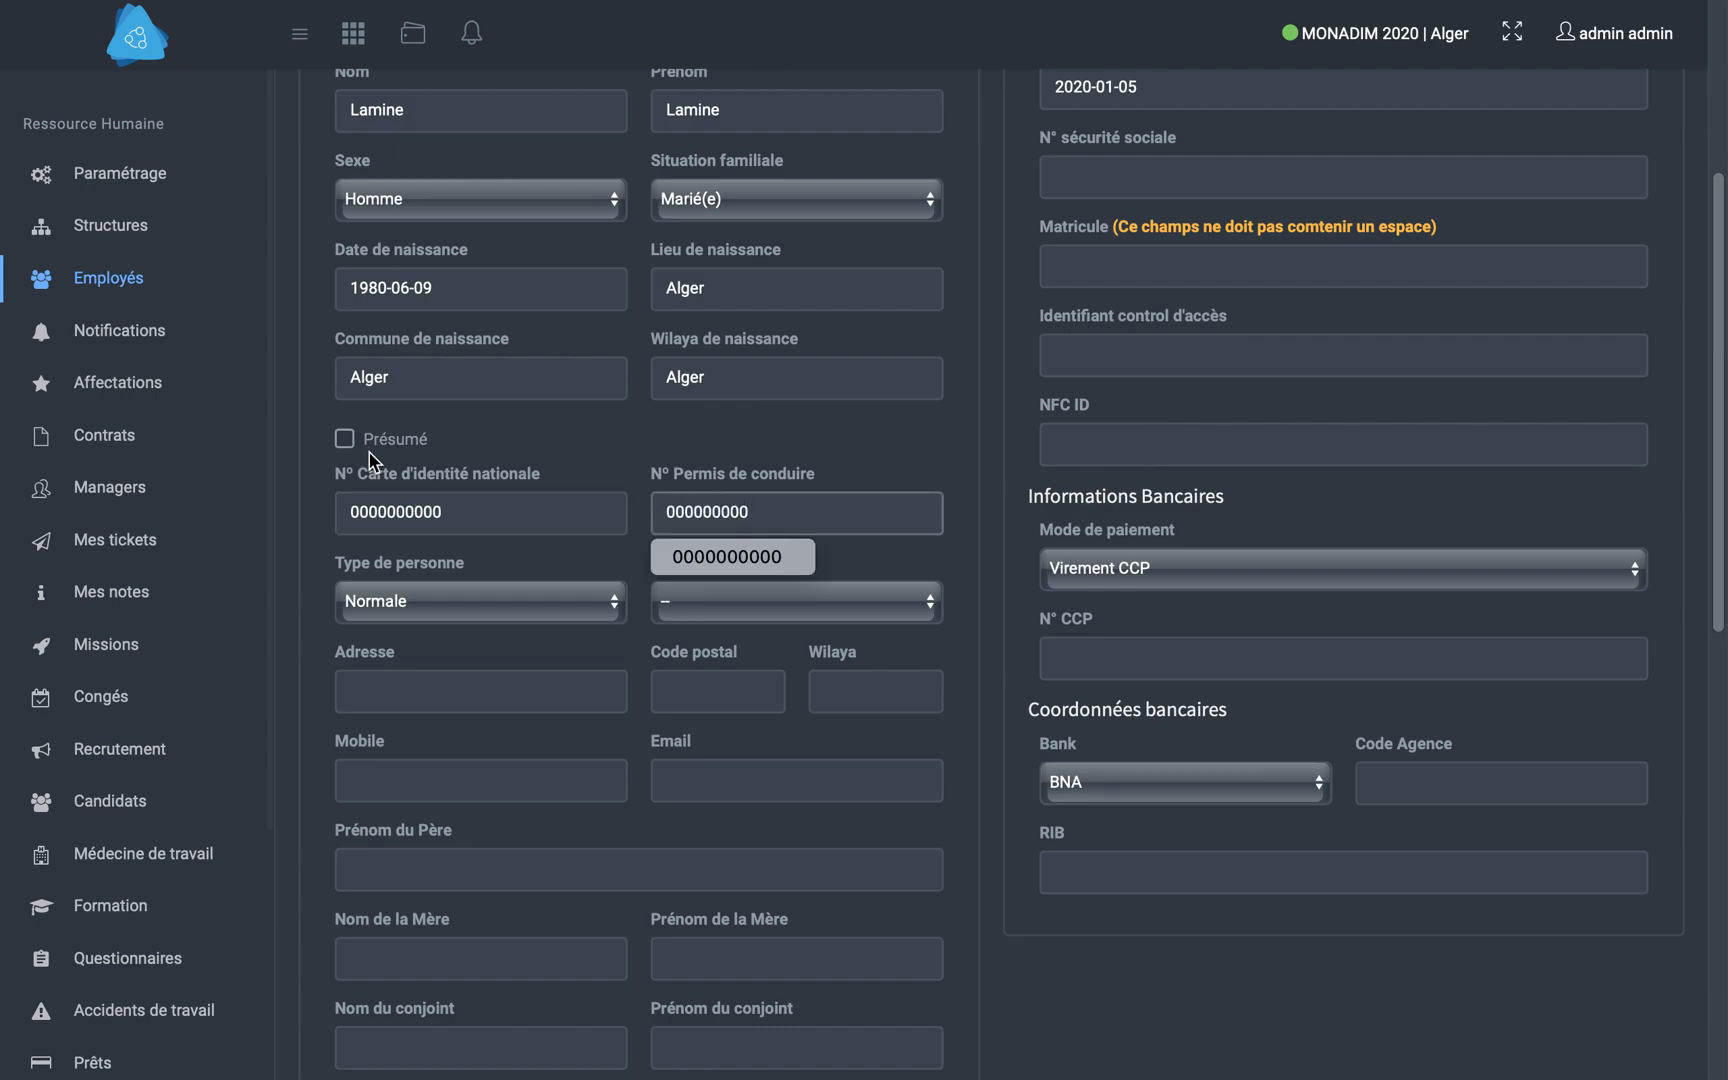
click(729, 605)
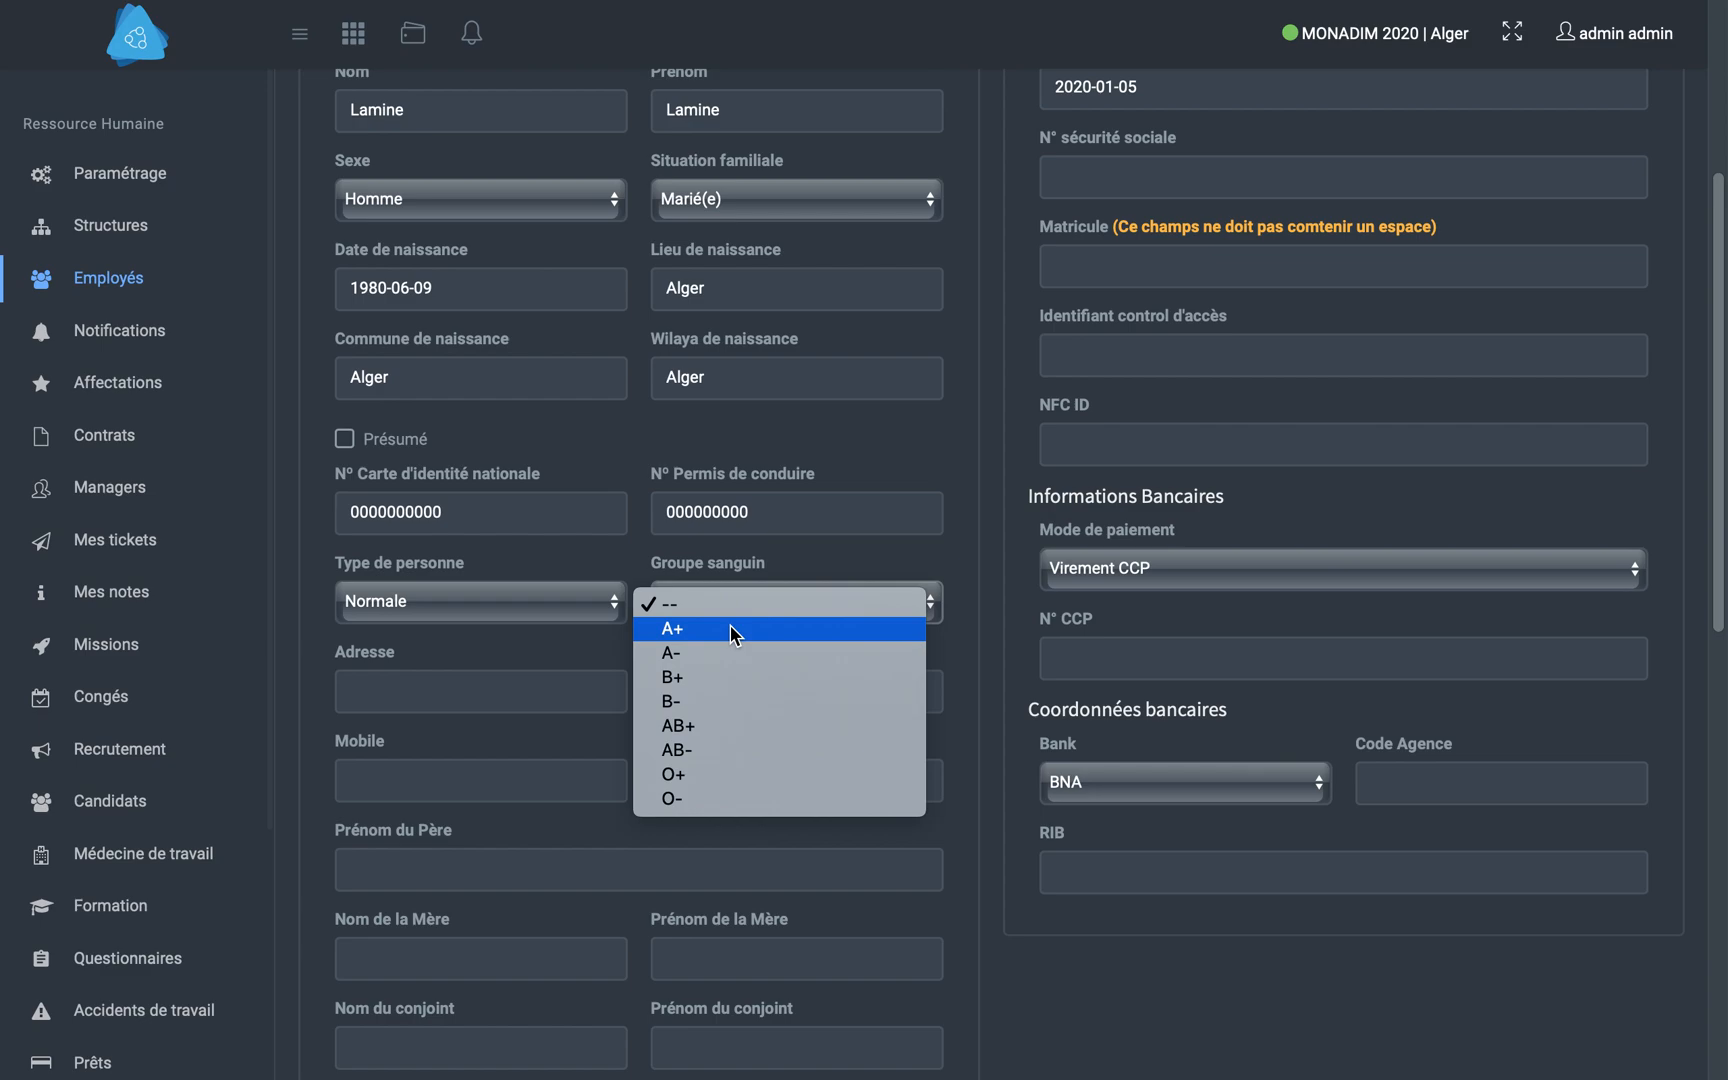
click(735, 630)
- Fill in the employee's address and postal code, and set the wilaya of residence to Alger
click(422, 692)
text(Alger)
key(Tab)
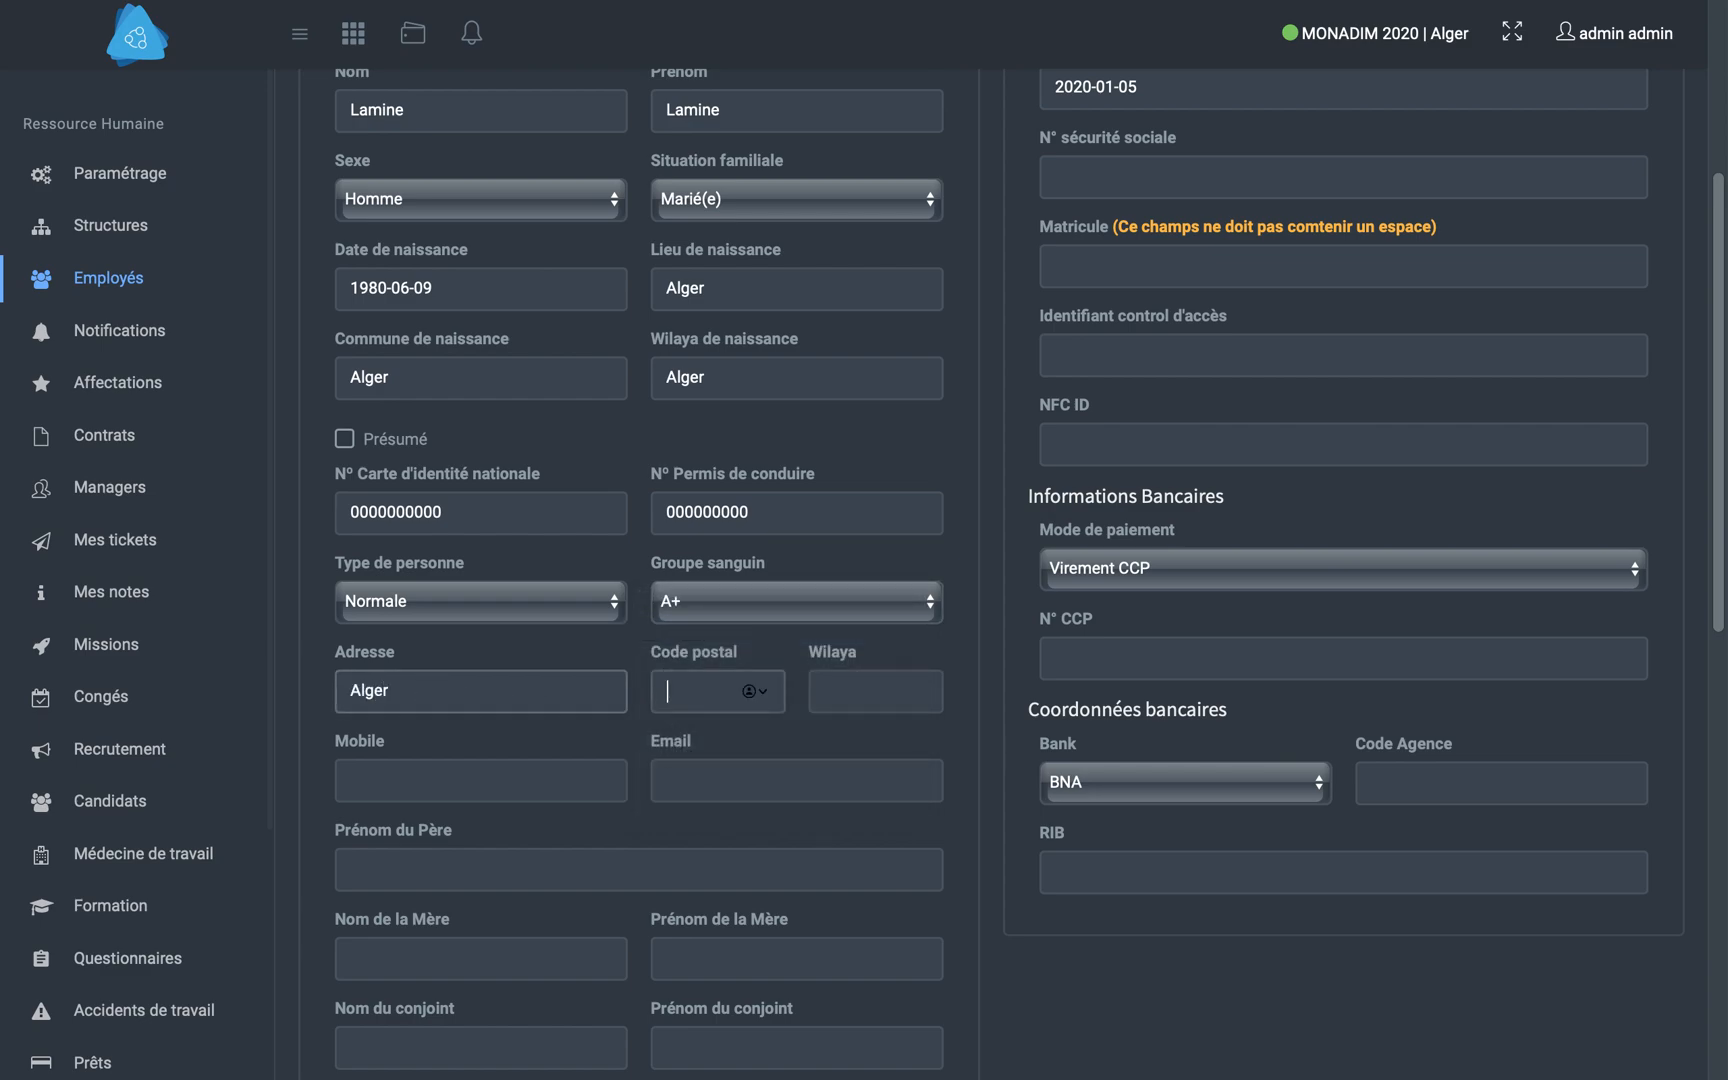
text(16000)
key(Tab)
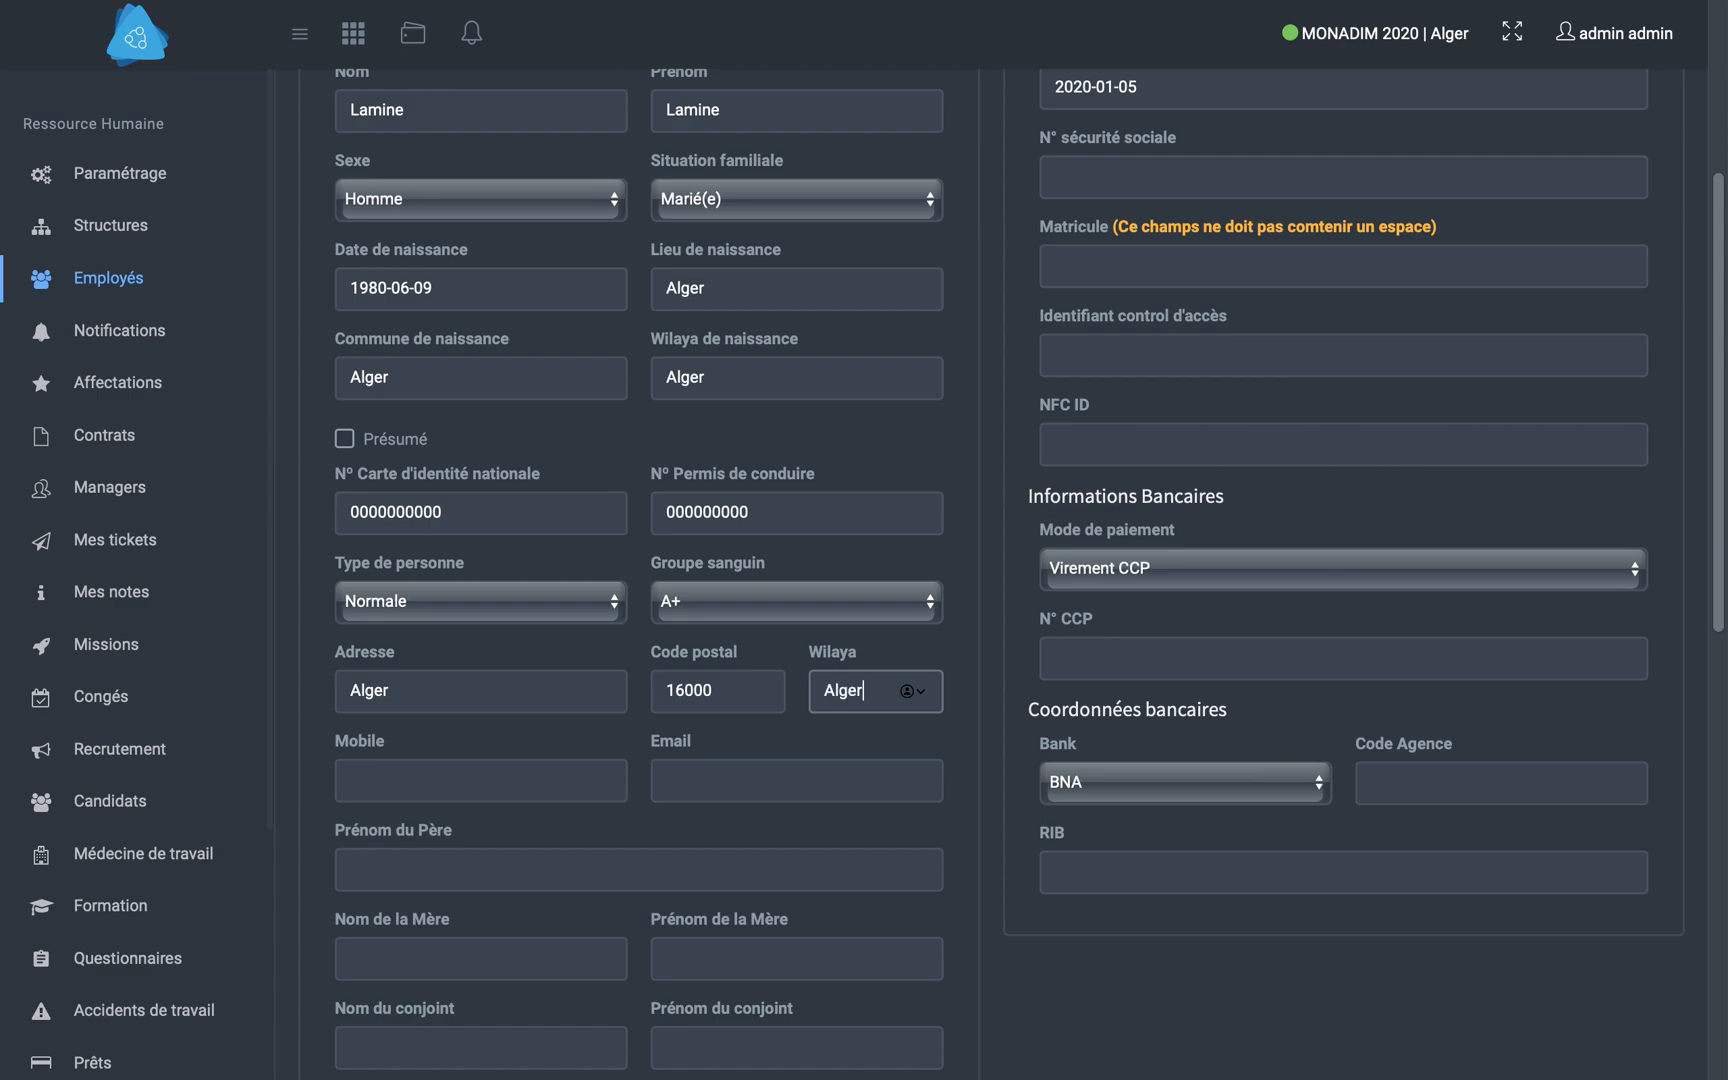
- Enter the employee's mobile number and e-mail address in the personal information
text(0)
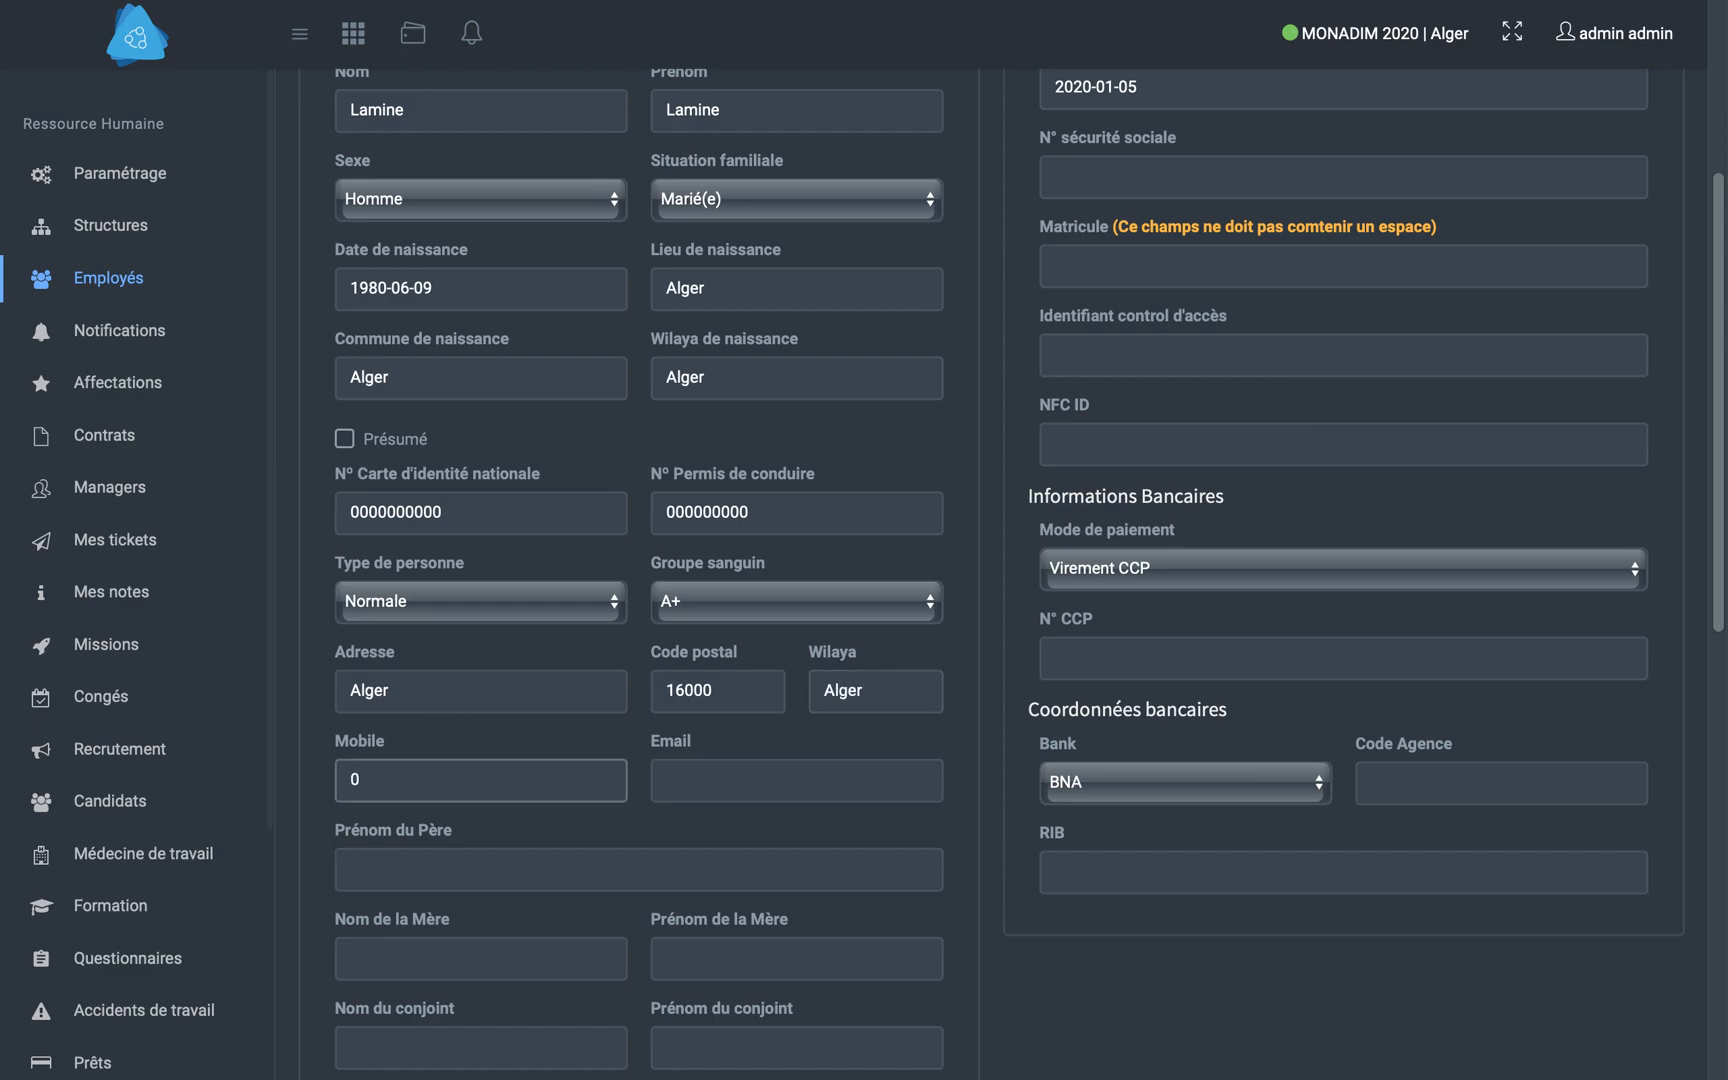
text(661000000)
key(Tab)
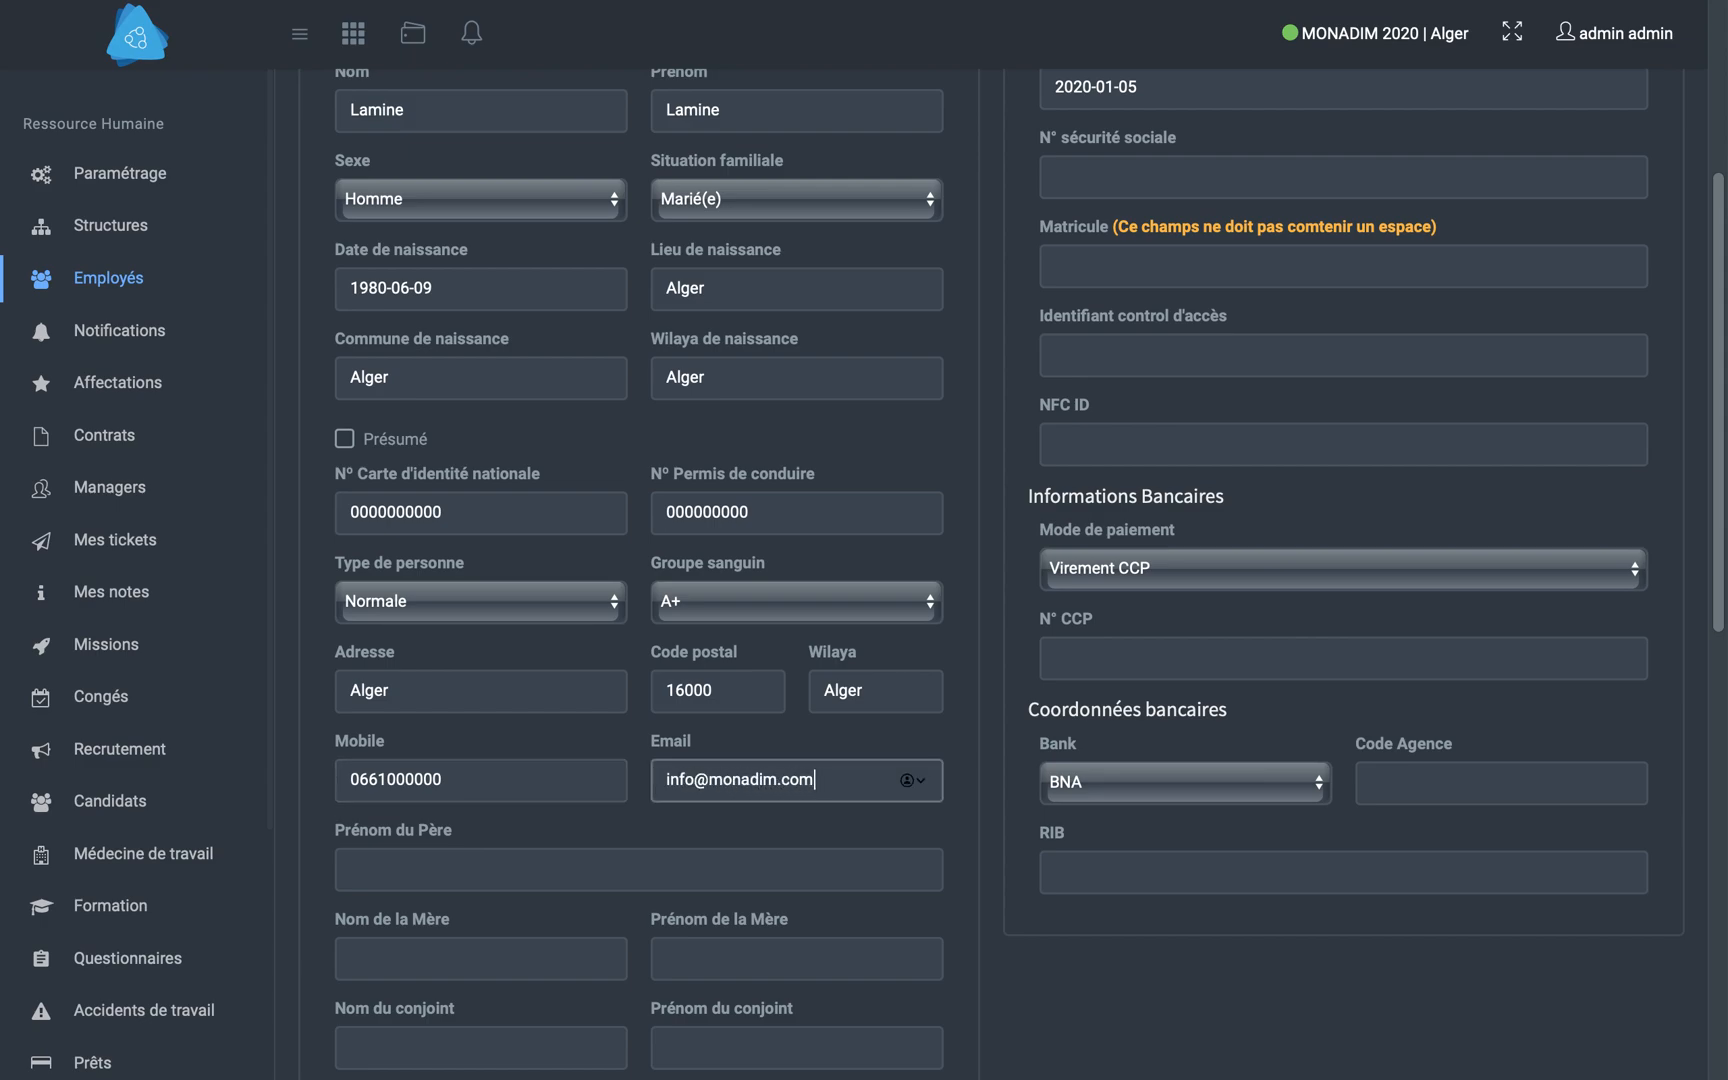
- Enter the first name of the employee's father and the last and first names of the mother
key(Tab)
text(Lamine)
key(Tab)
text(L)
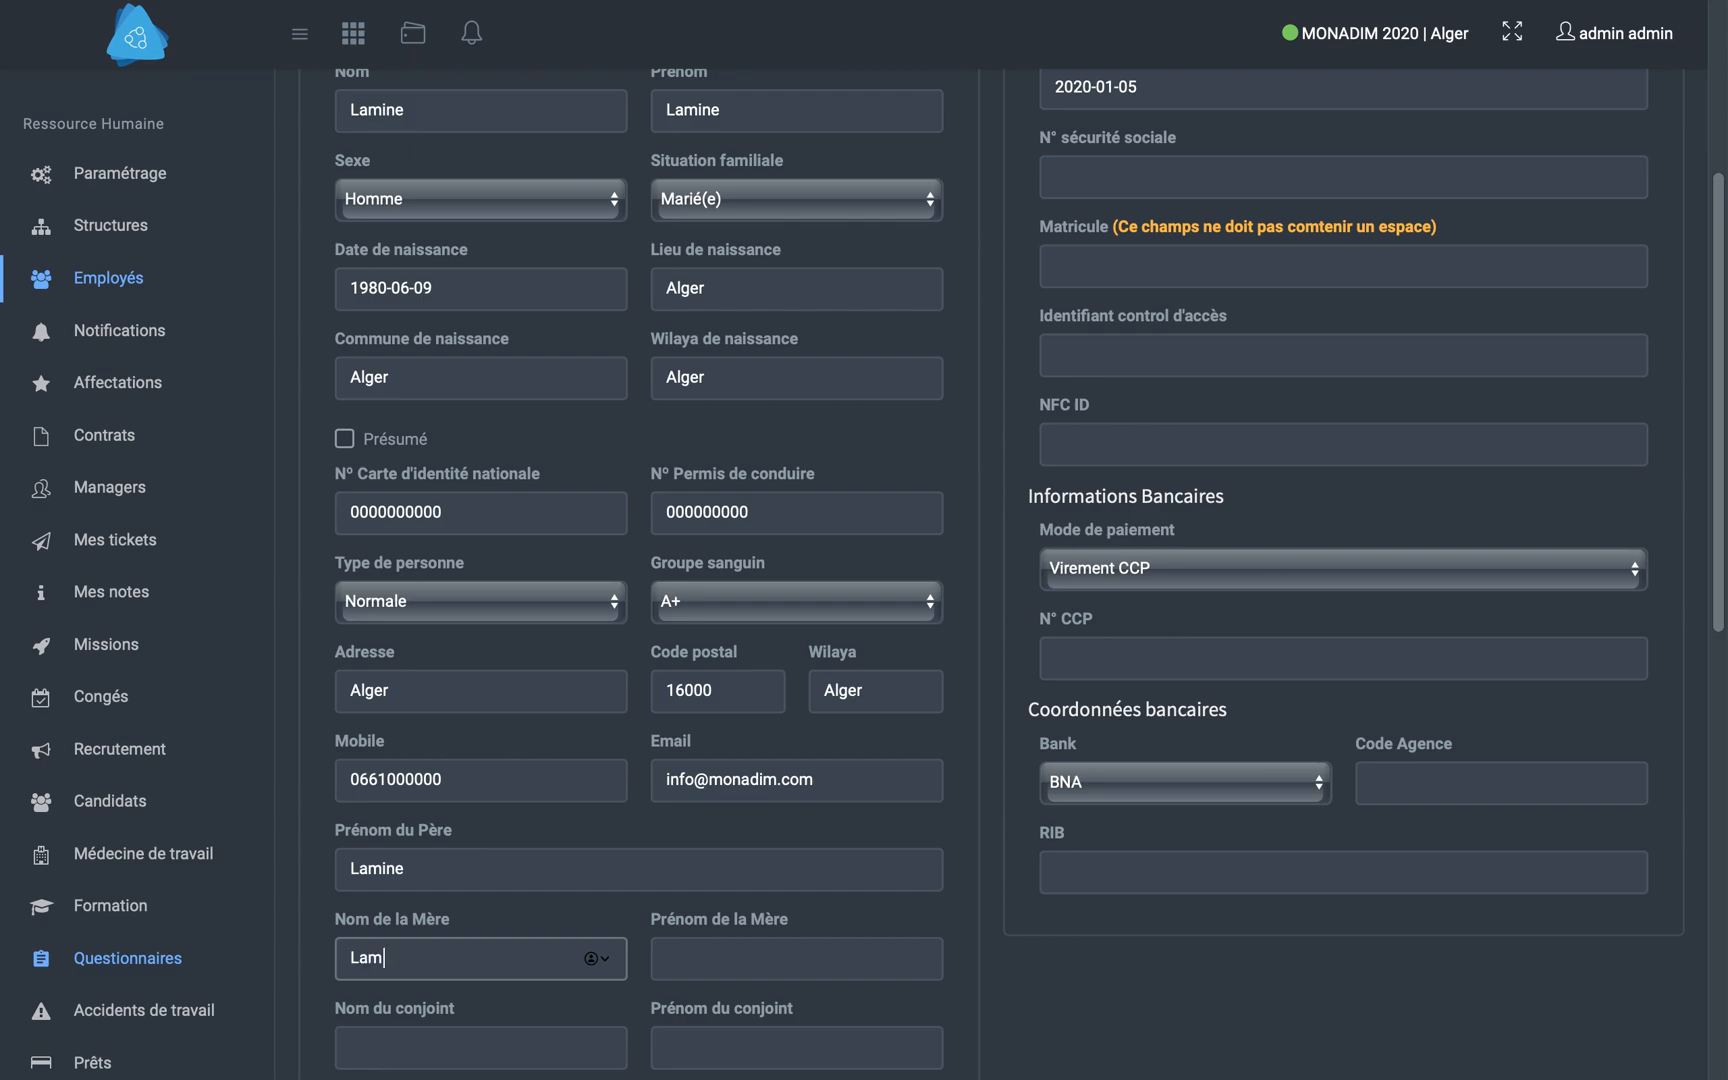
text(amia)
key(Tab)
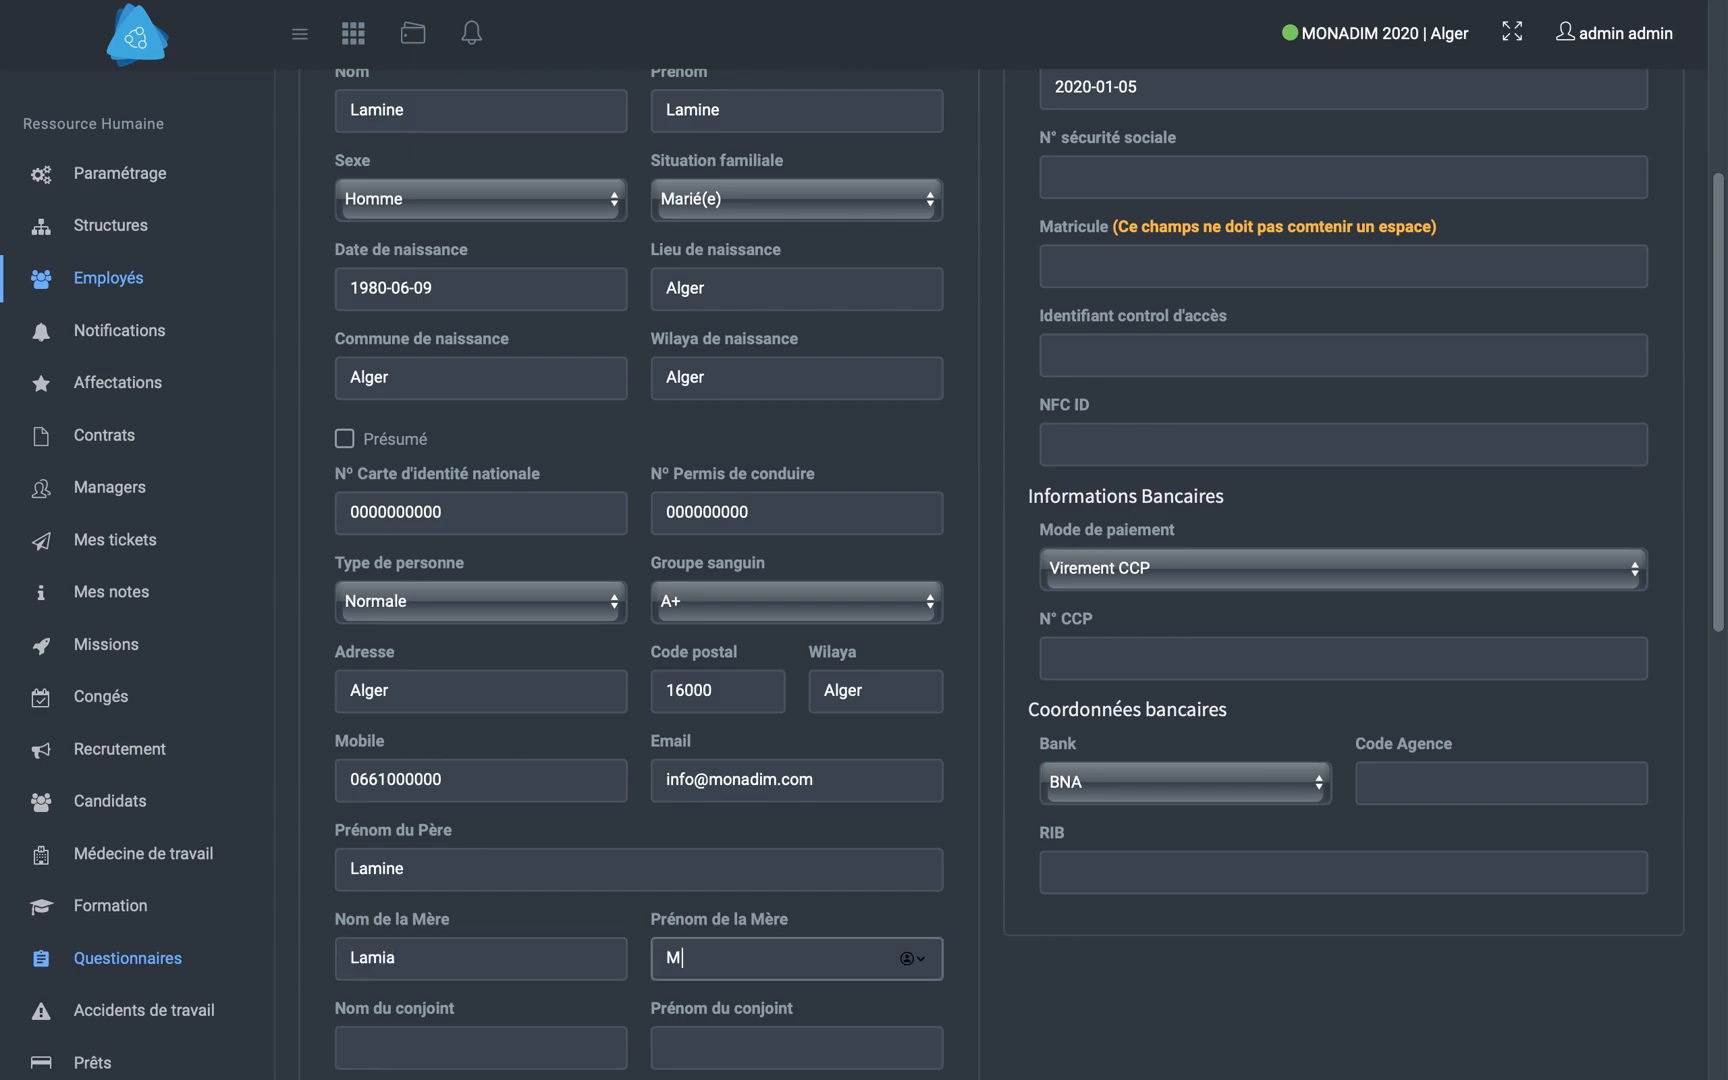
text(Lamia)
- Set the employee's number of children to 2
scroll(675, 764, down, 5)
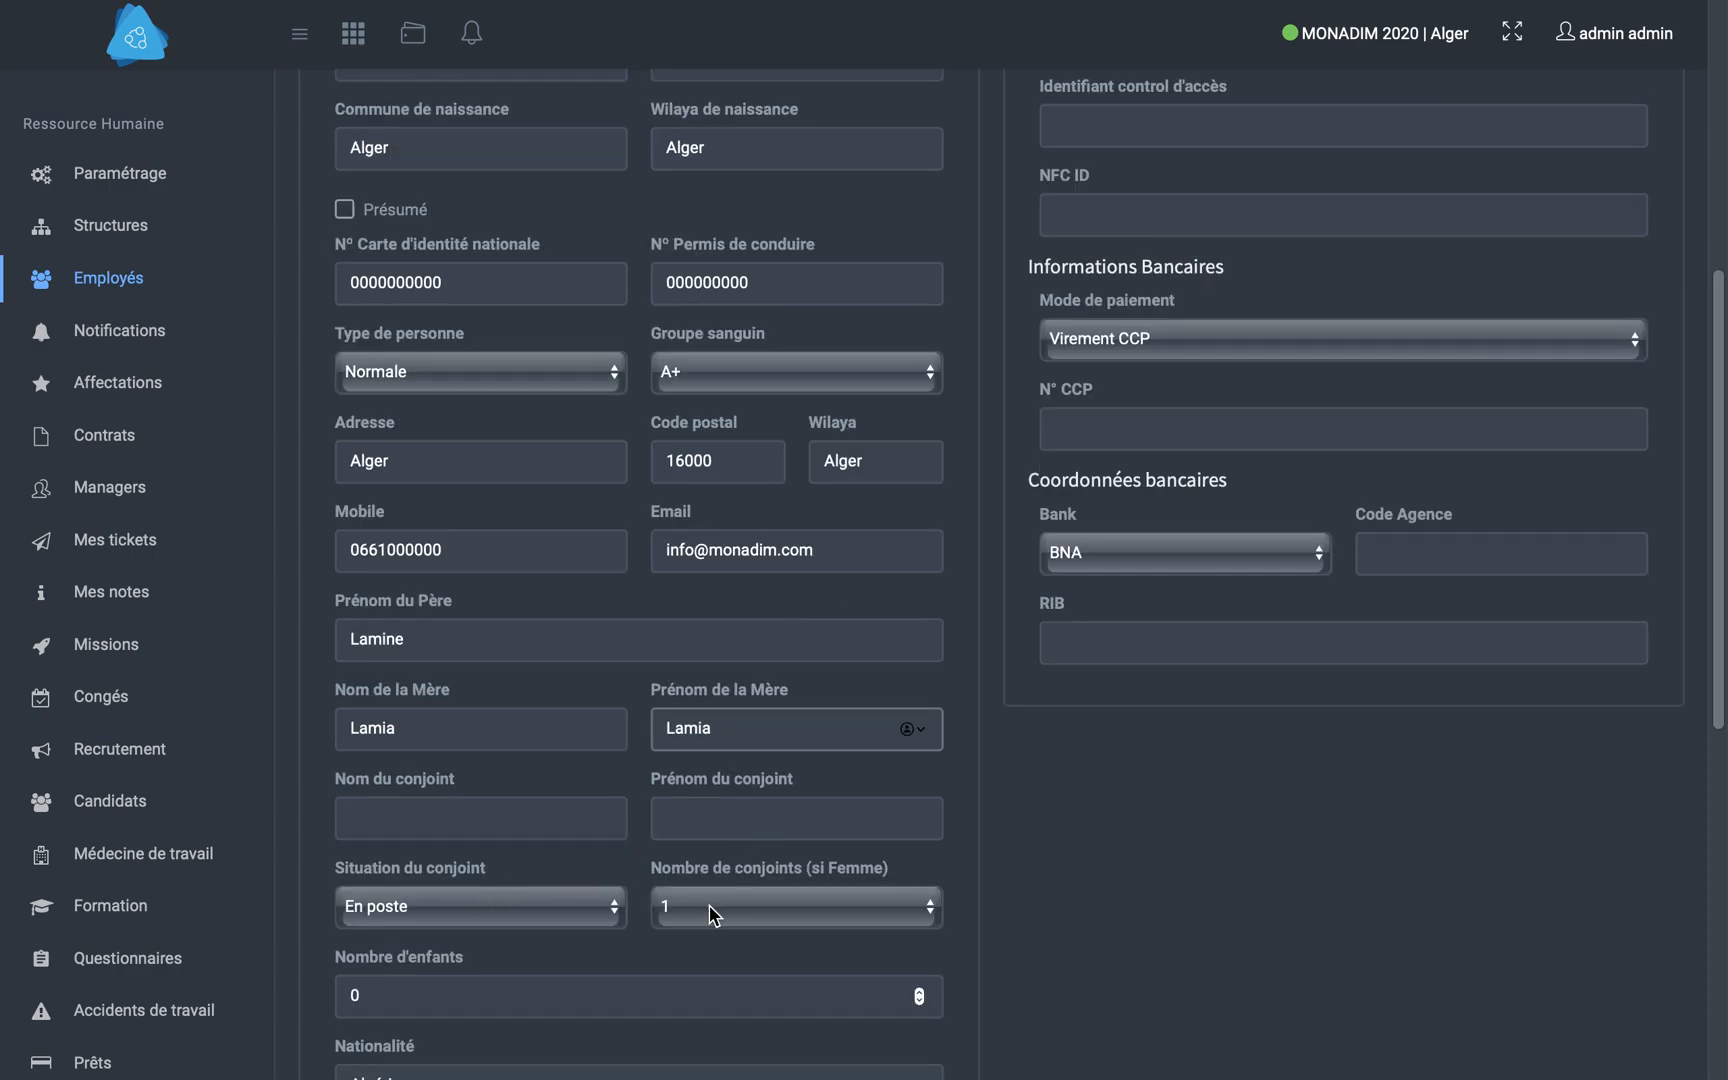
double_click(430, 995)
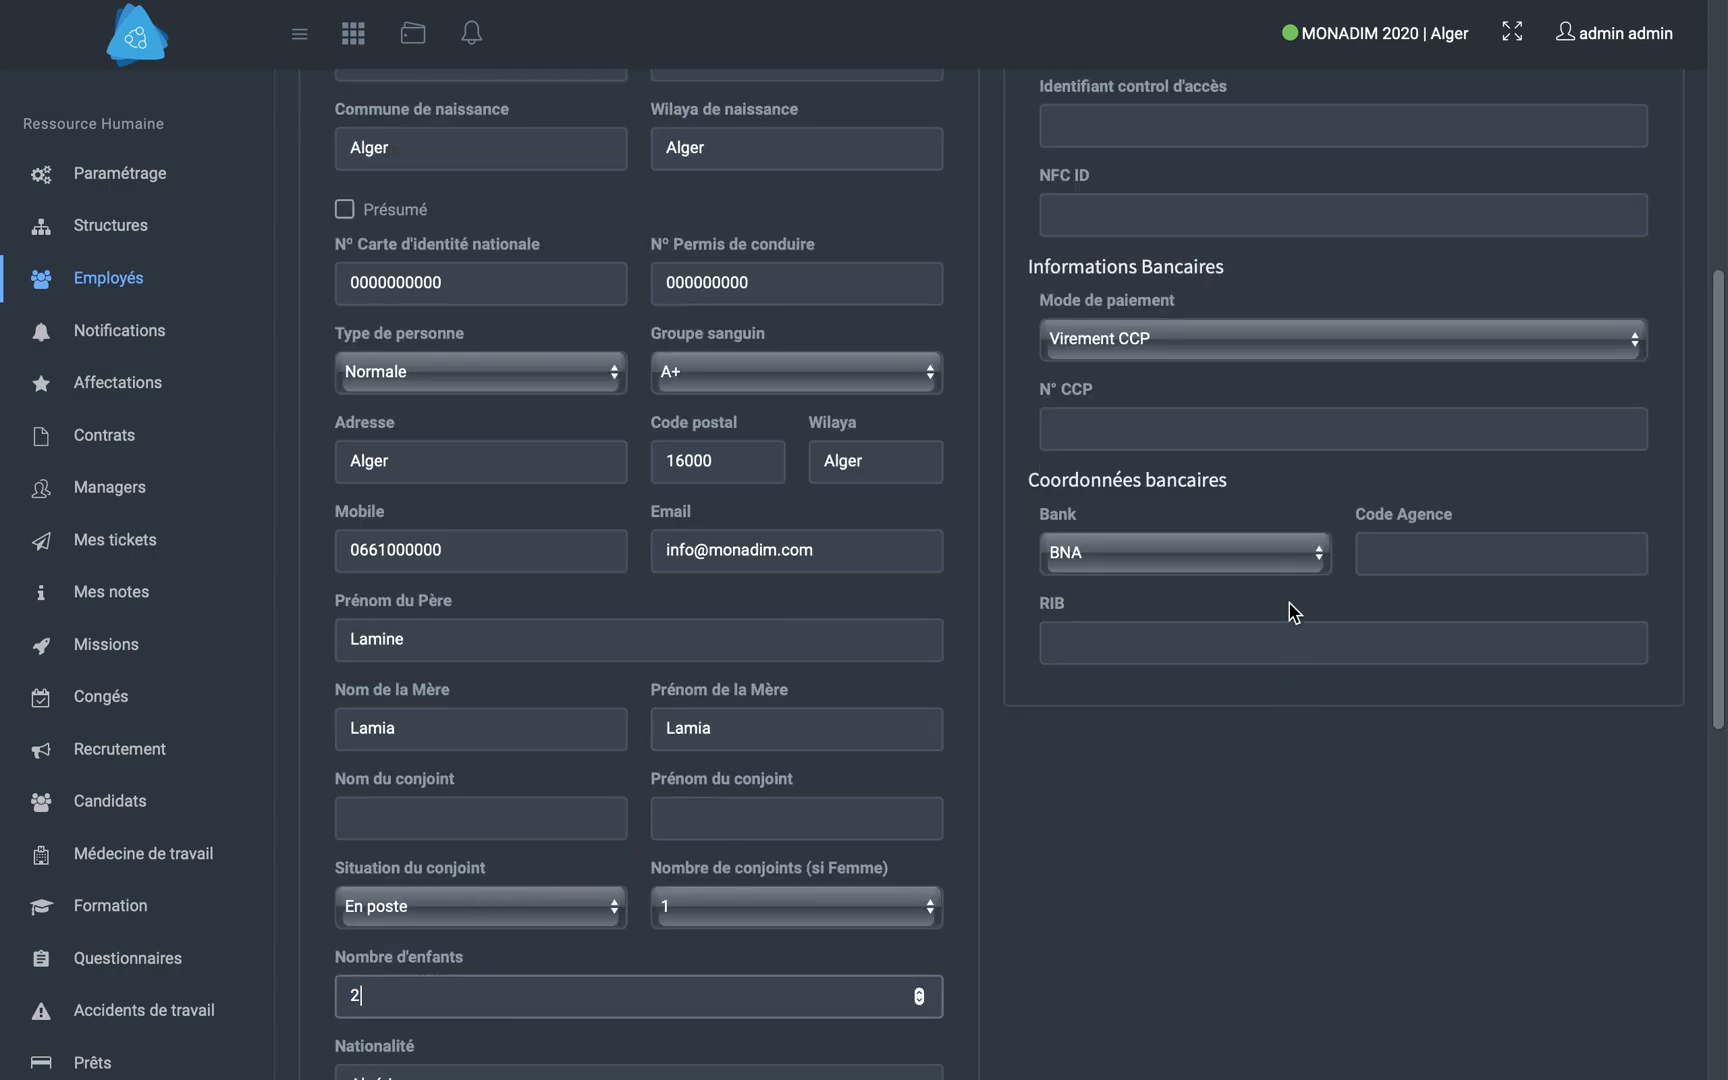
key(Return)
- Enter the employee's social security number and staff number (Matricule) in the administrative information
click(1125, 561)
text(0000000000)
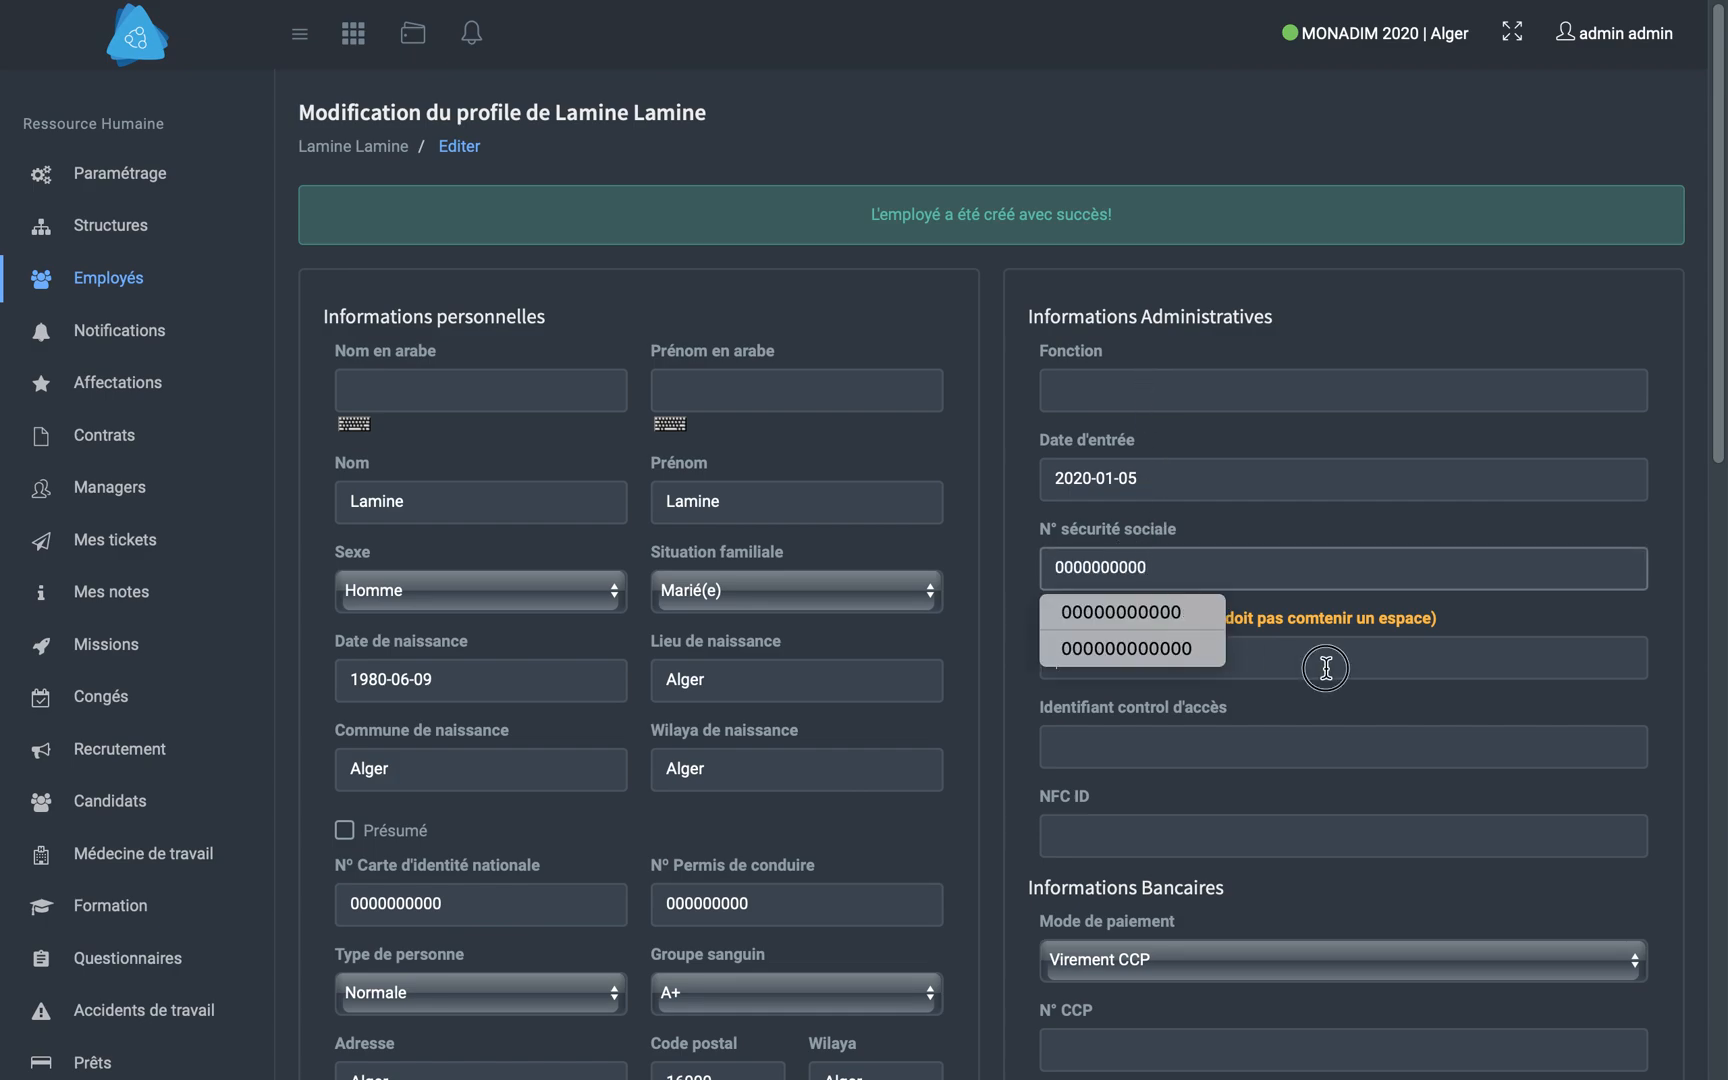
click(1325, 668)
text(001)
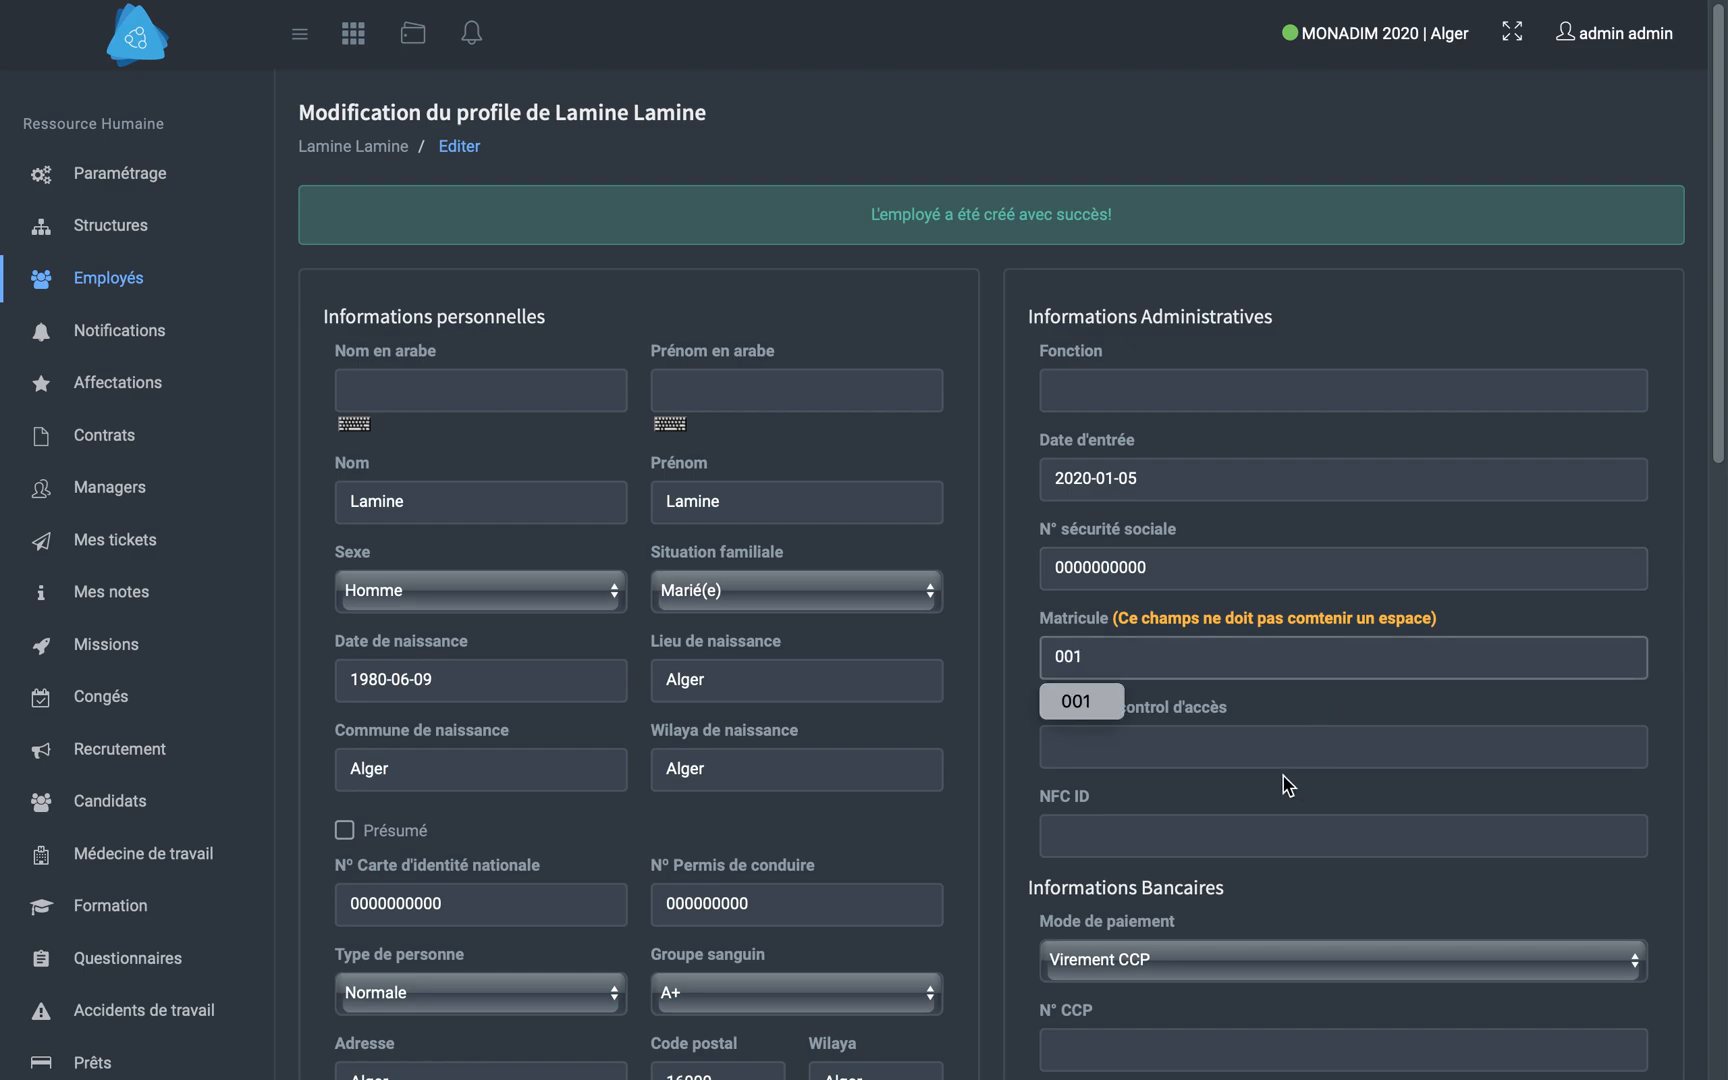
click(1247, 741)
scroll(1247, 727, down, 1)
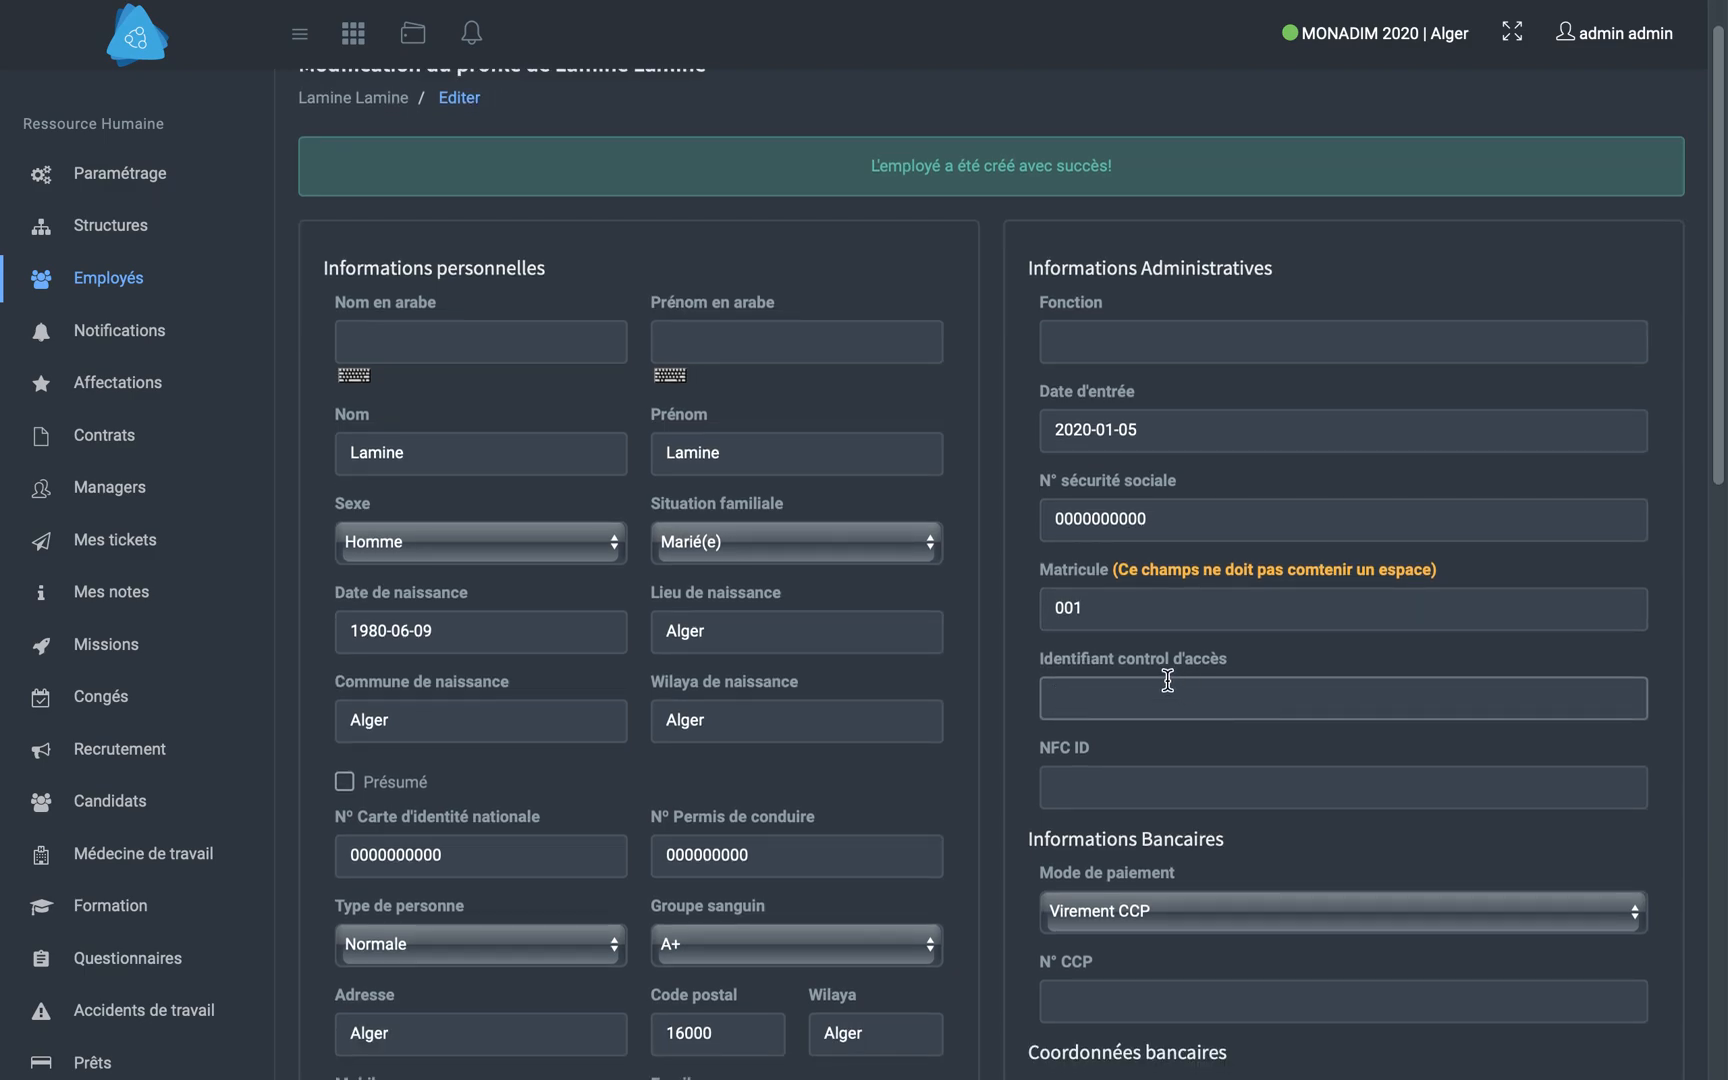
scroll(1170, 688, down, 2)
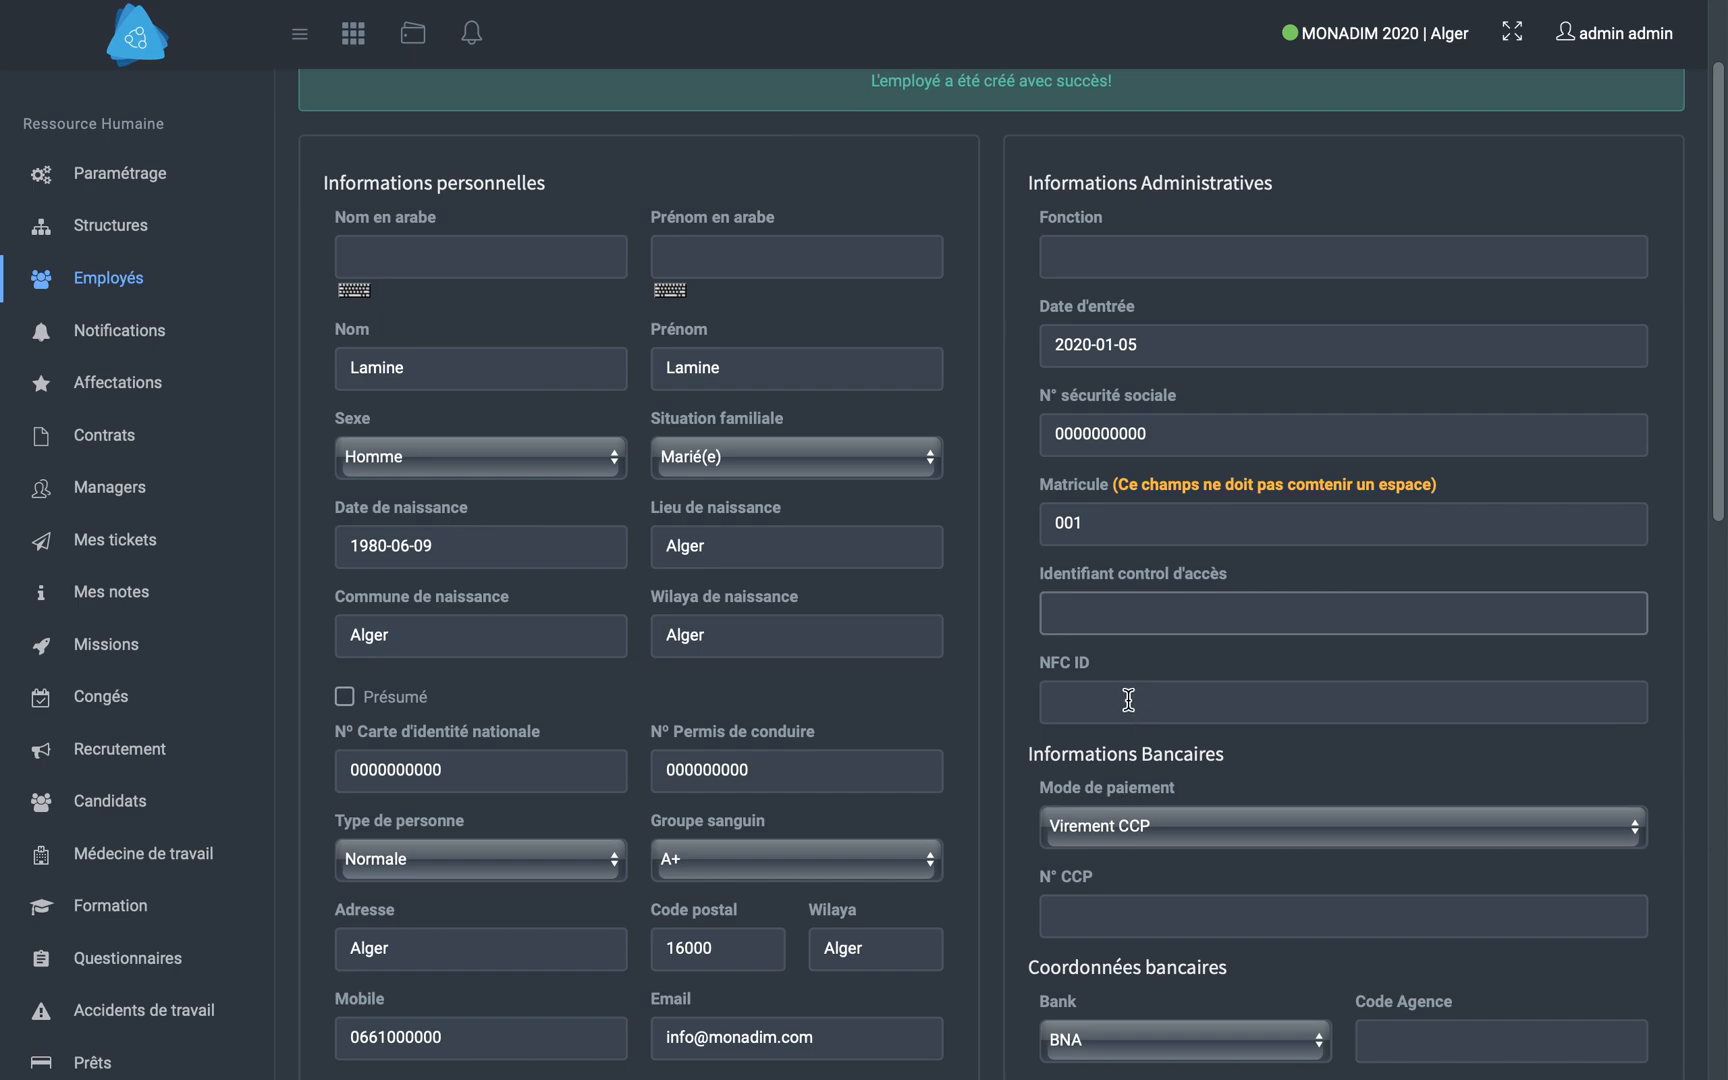
click(1127, 704)
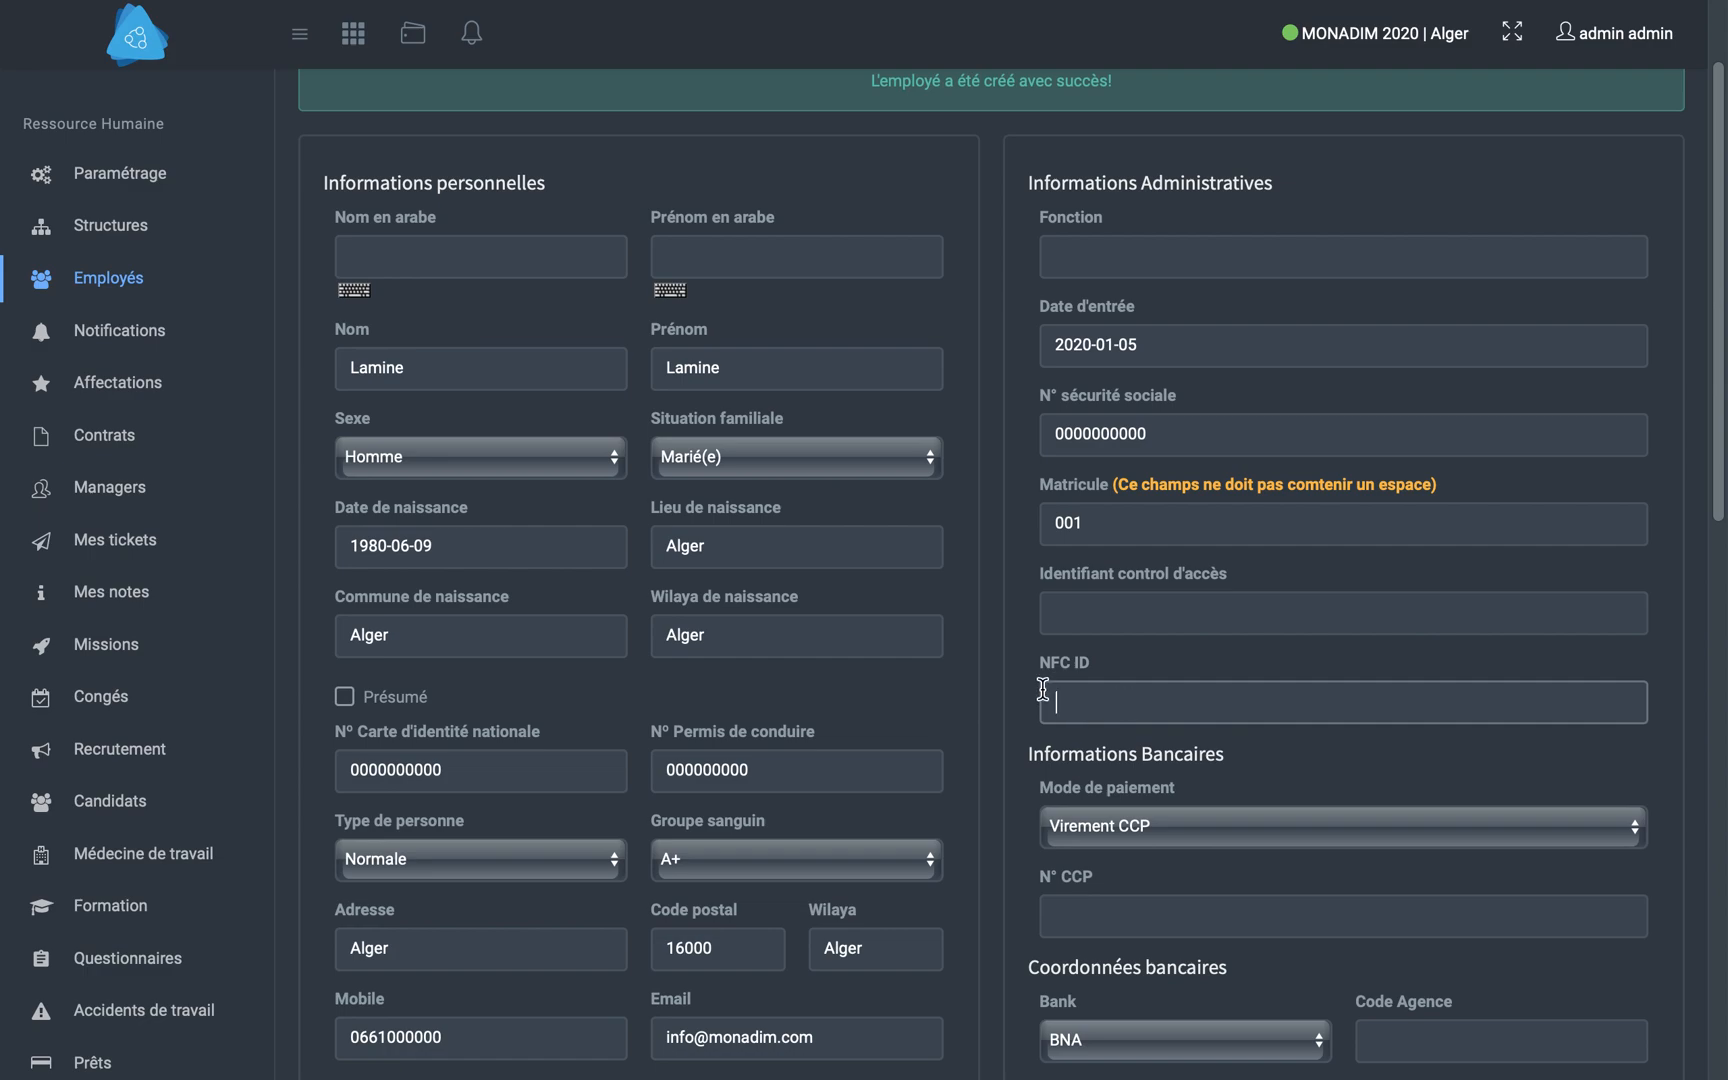
- Enter the employee's CCP account number in the bank information
scroll(1246, 679, down, 2)
click(1147, 800)
text(0000000000000000)
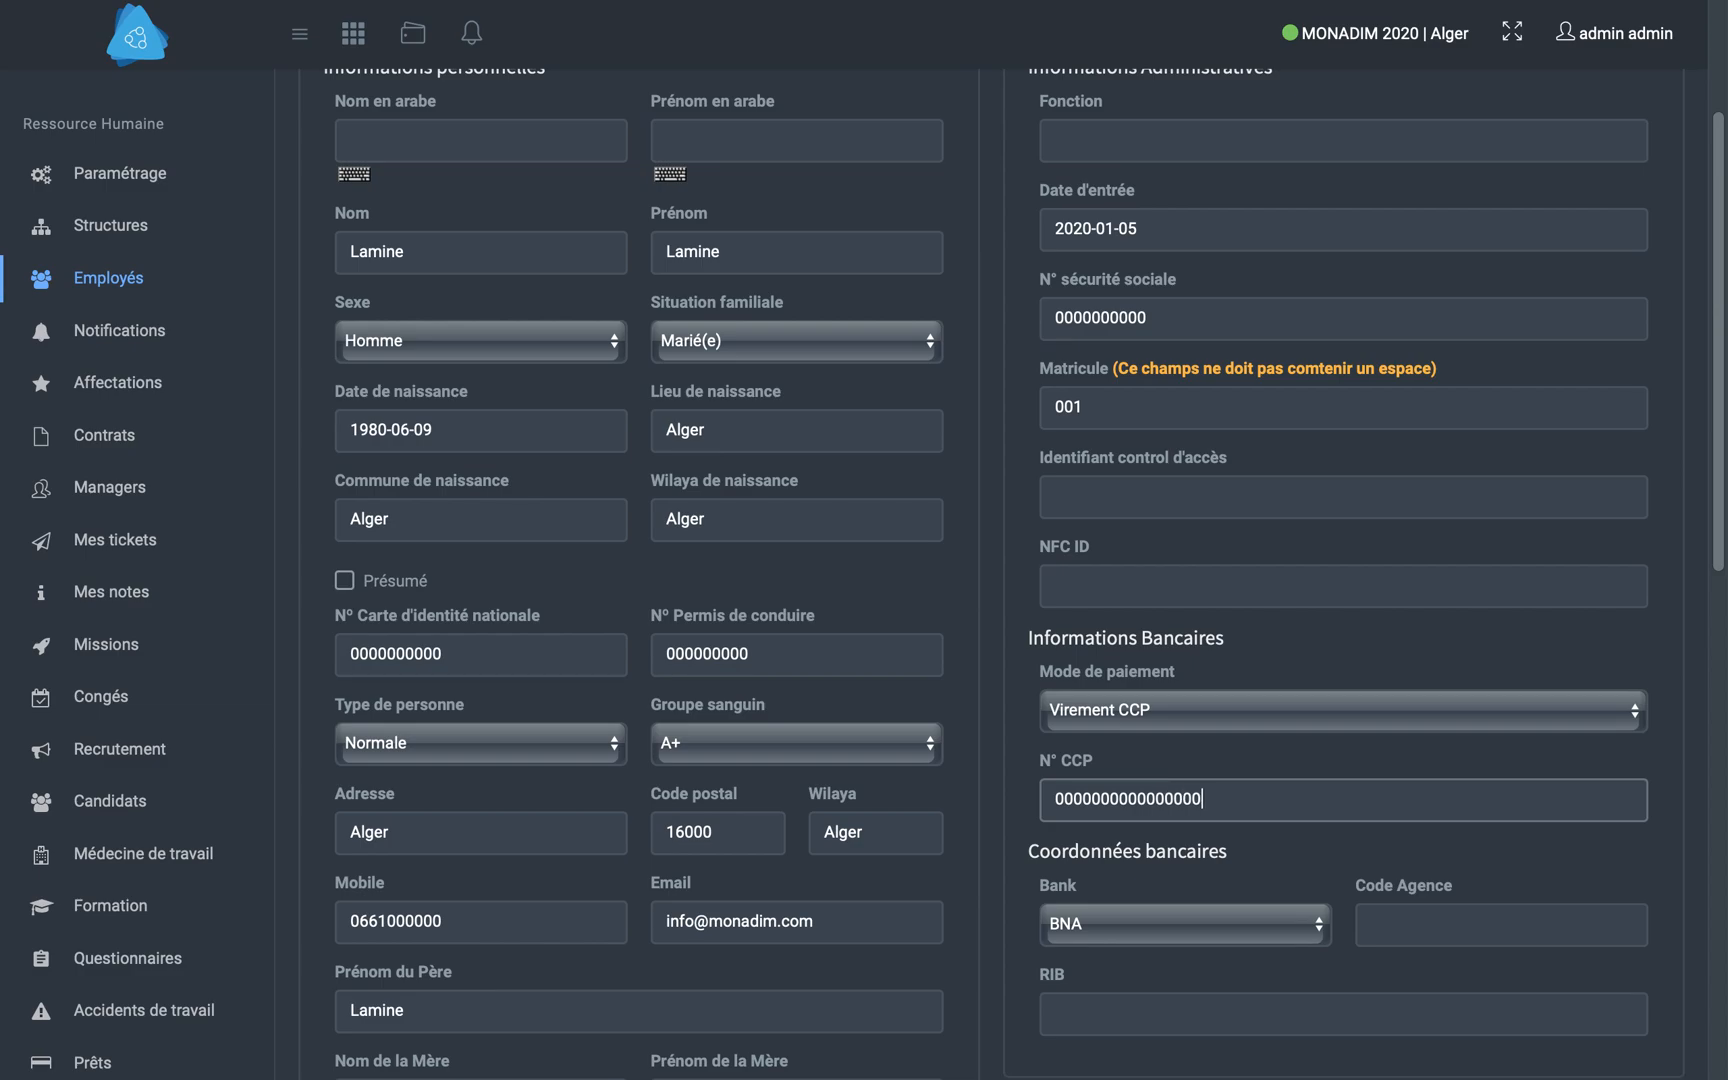
text(0000)
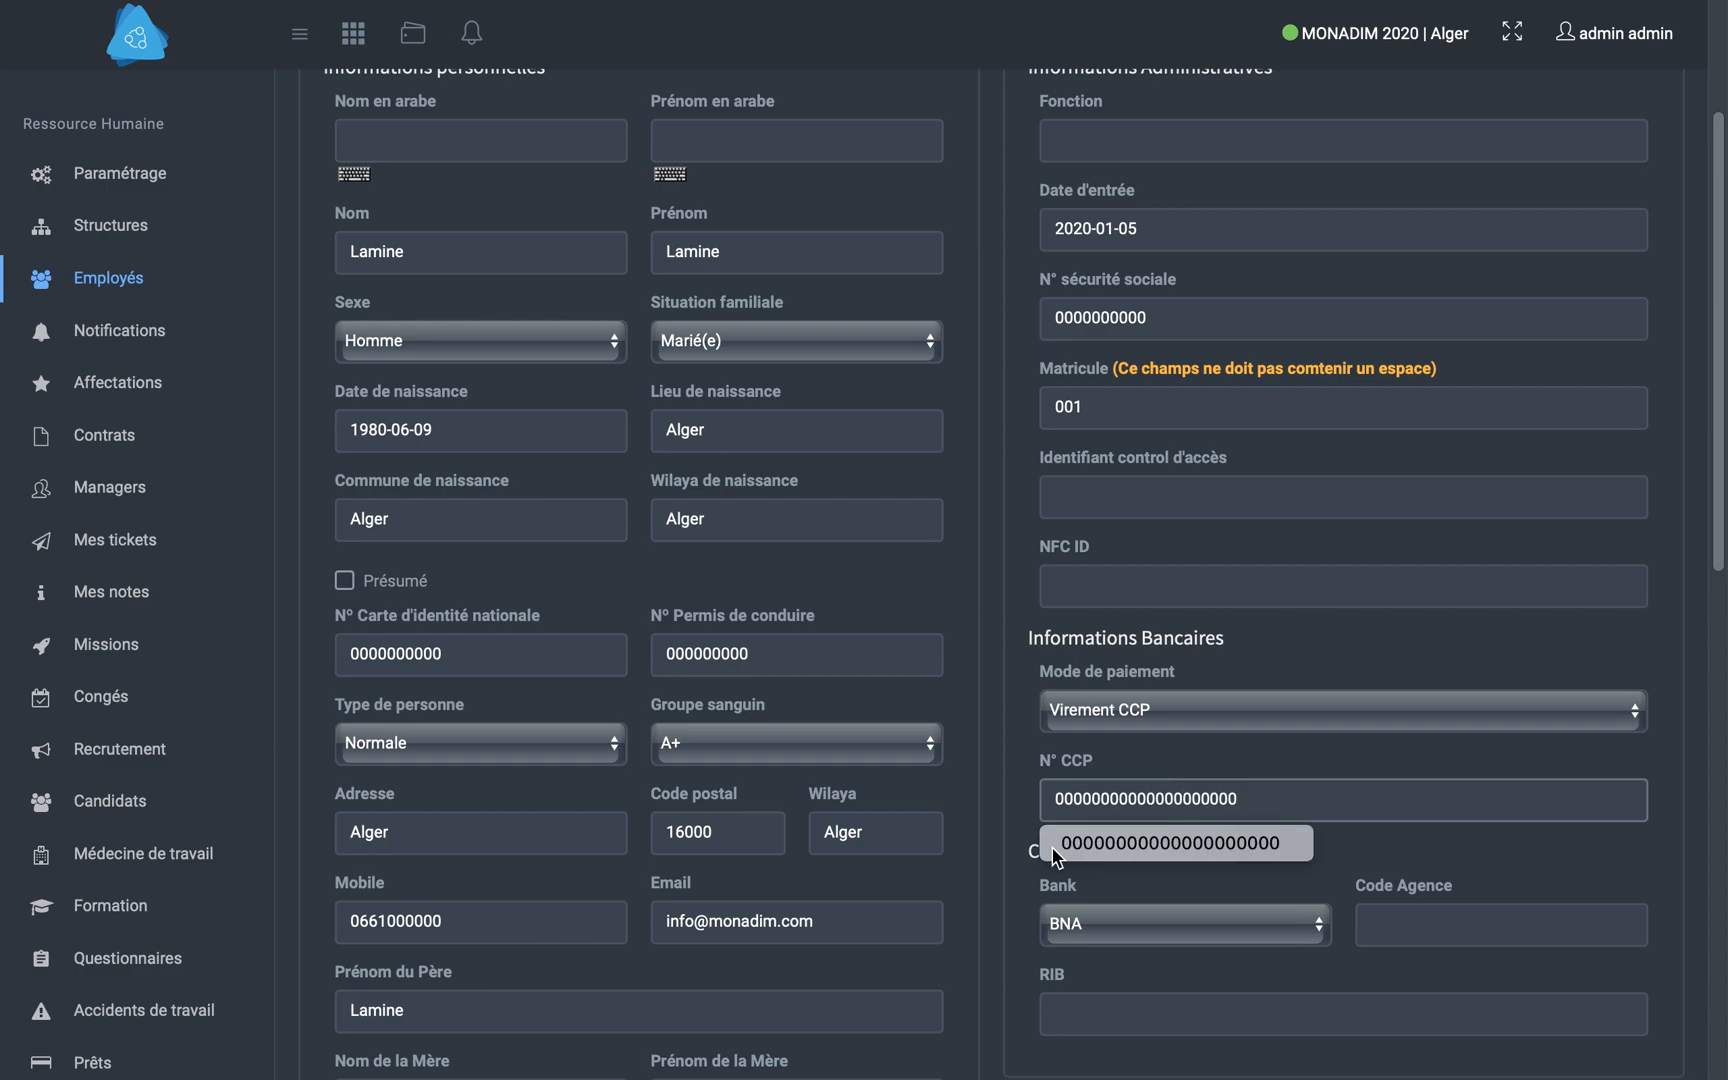
click(1345, 773)
- Enter the employee's last name in Arabic using the on-screen Arabic keyboard
scroll(1340, 775, up, 3)
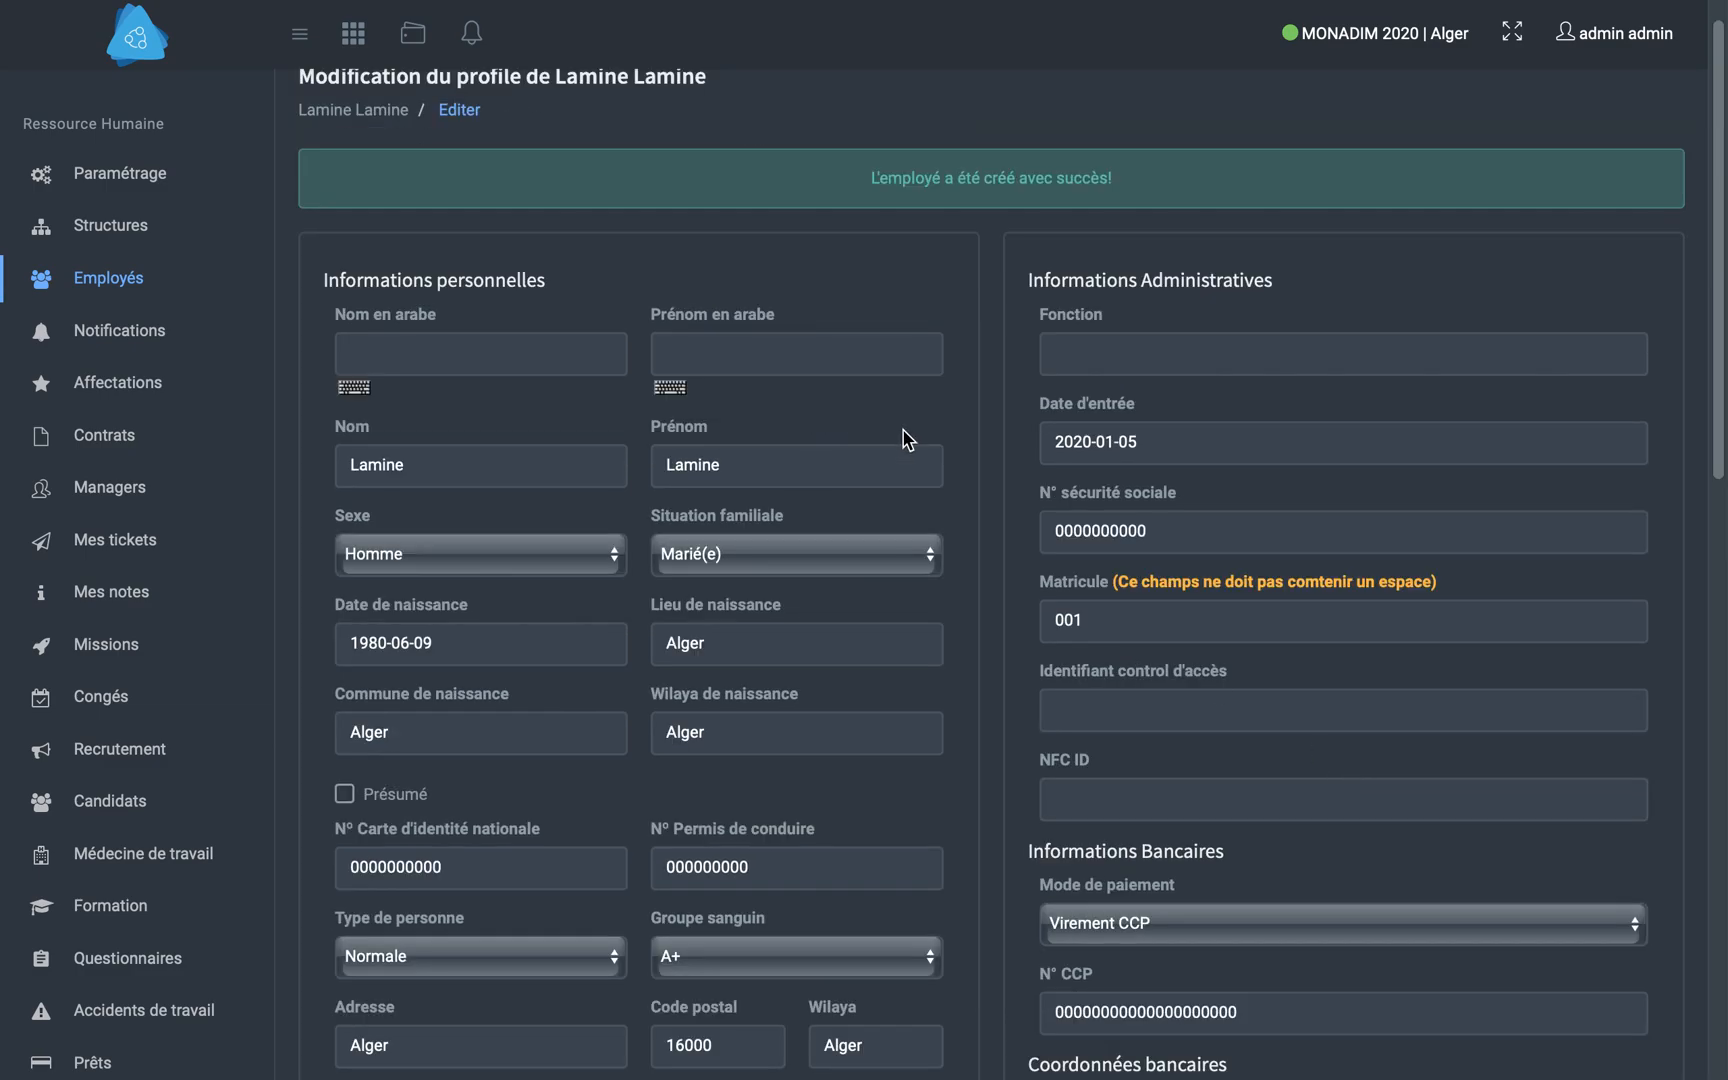
click(354, 388)
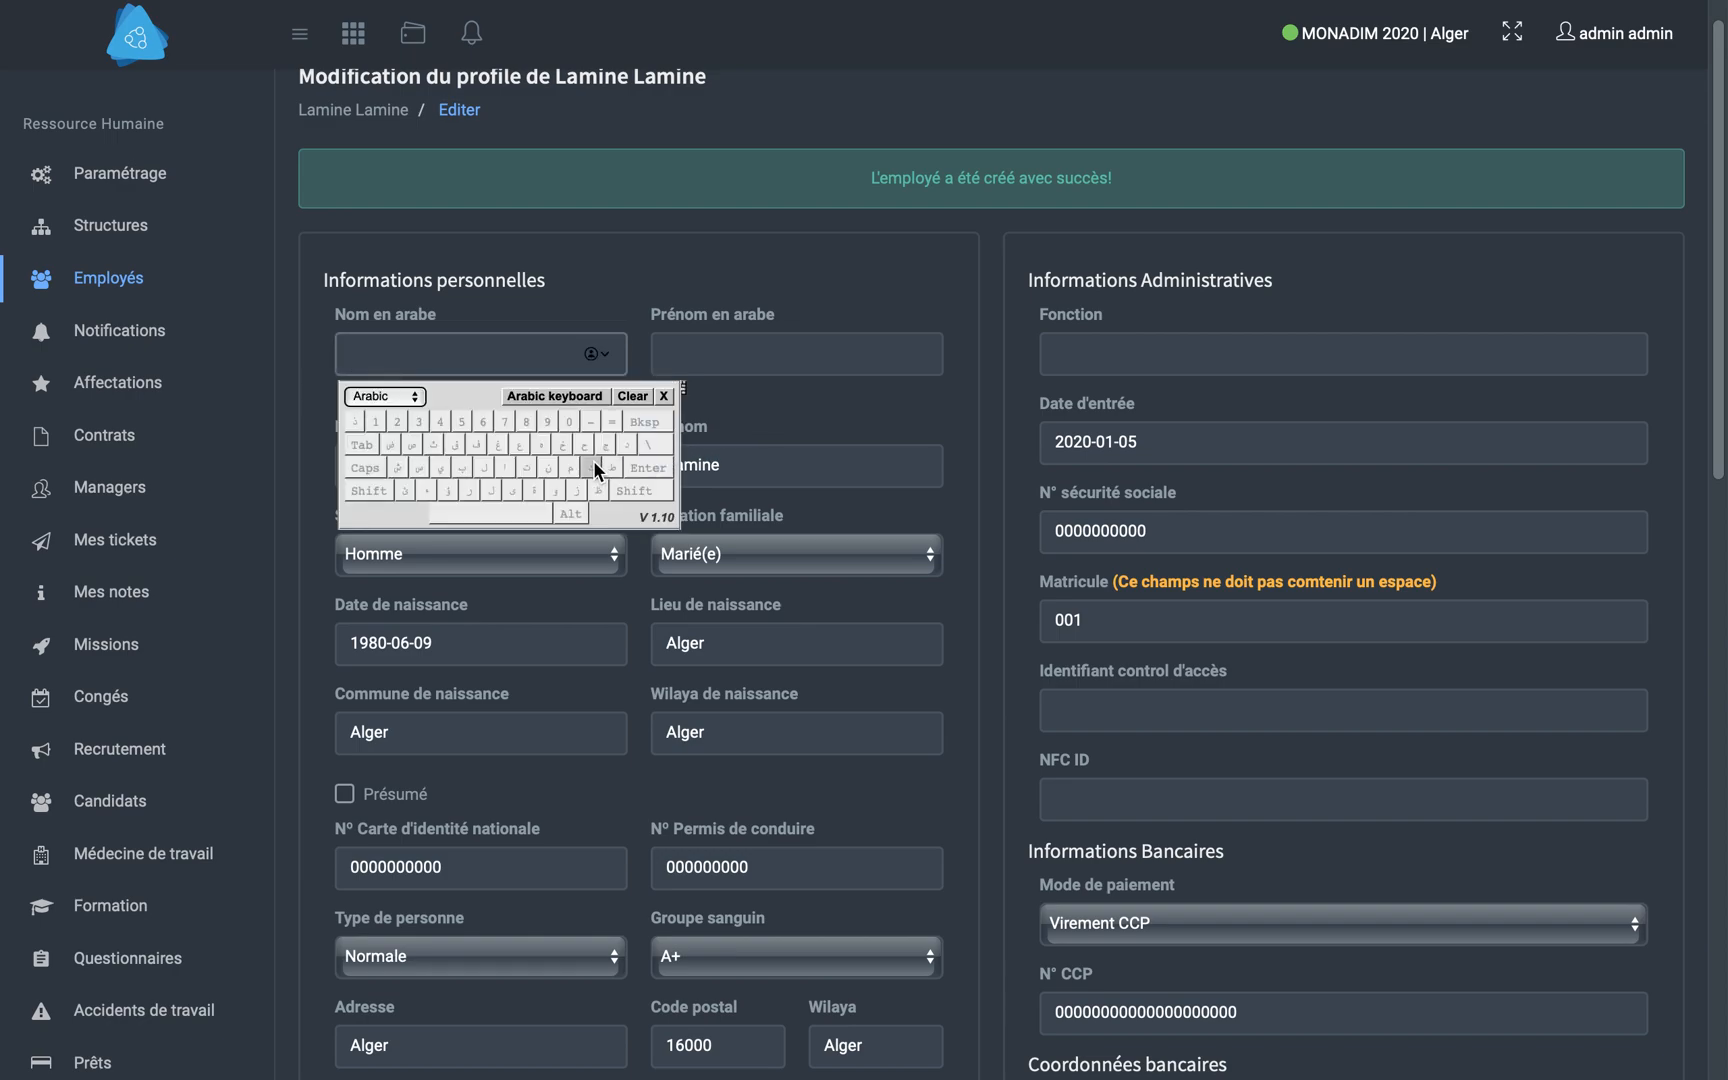
click(483, 466)
click(568, 468)
click(438, 470)
click(546, 466)
click(662, 398)
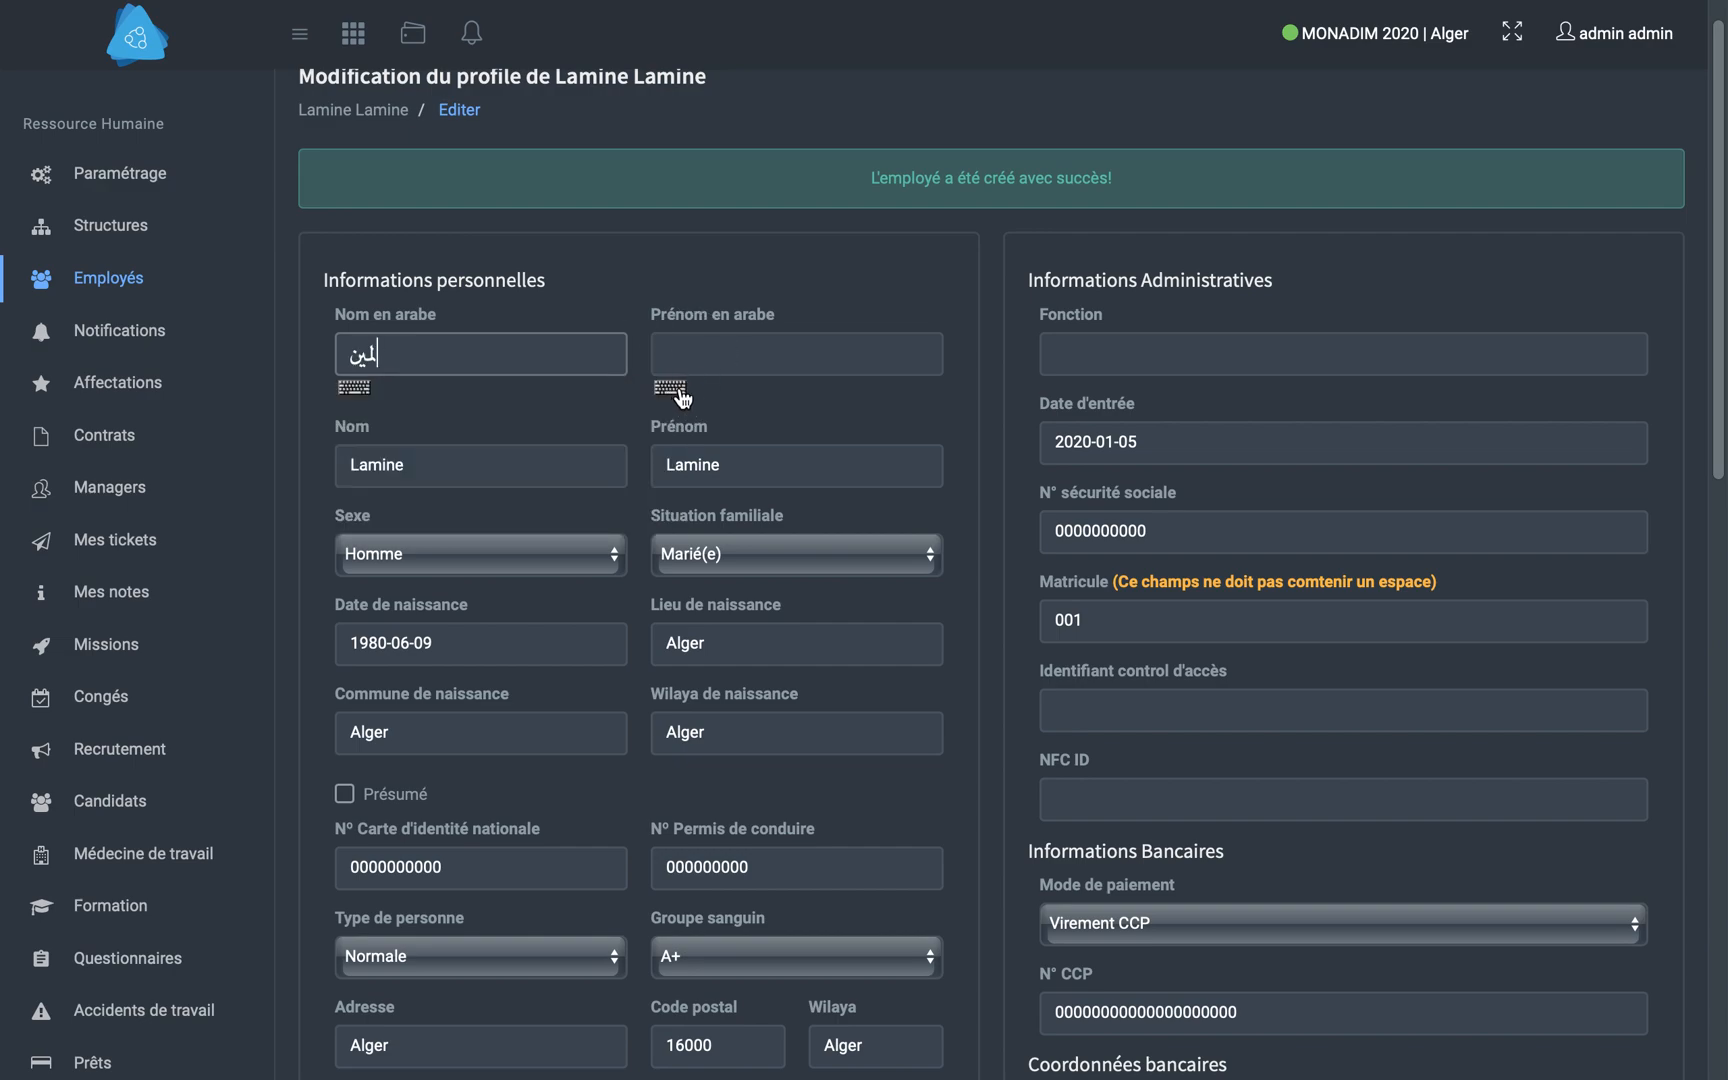
- Enter the employee's first name in Arabic and save the updated employee profile
click(671, 390)
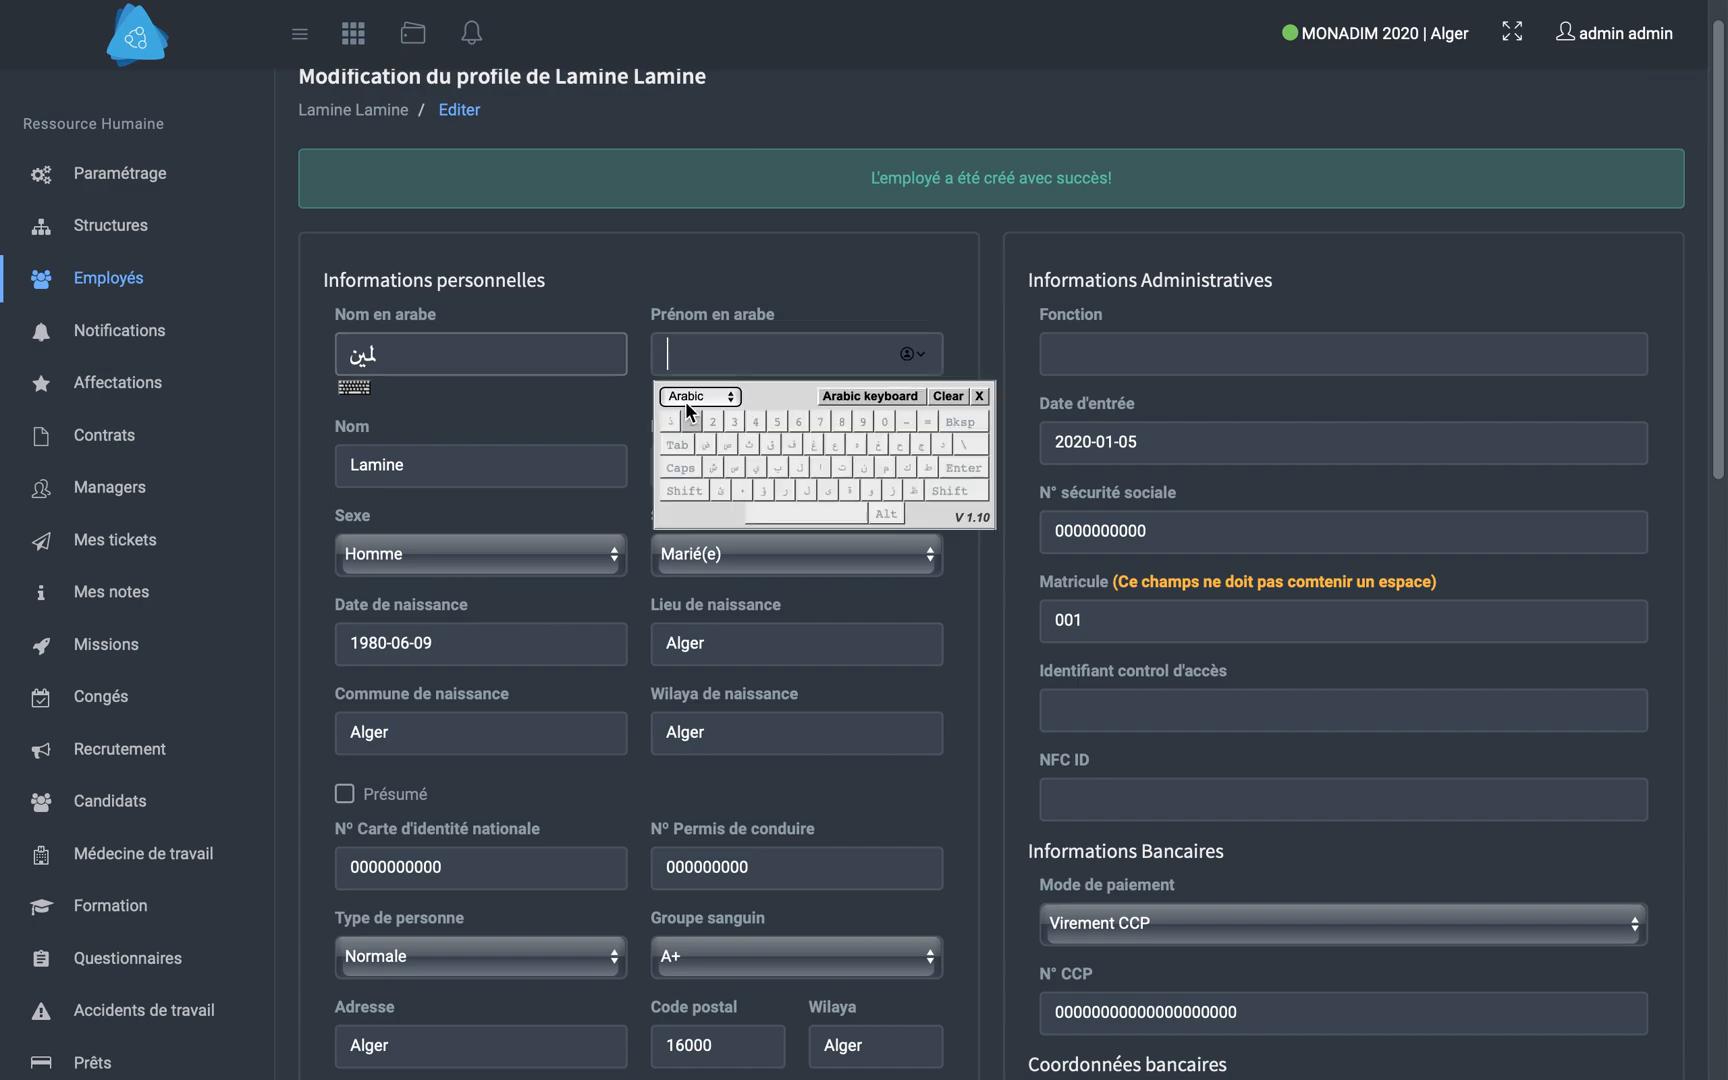
click(805, 468)
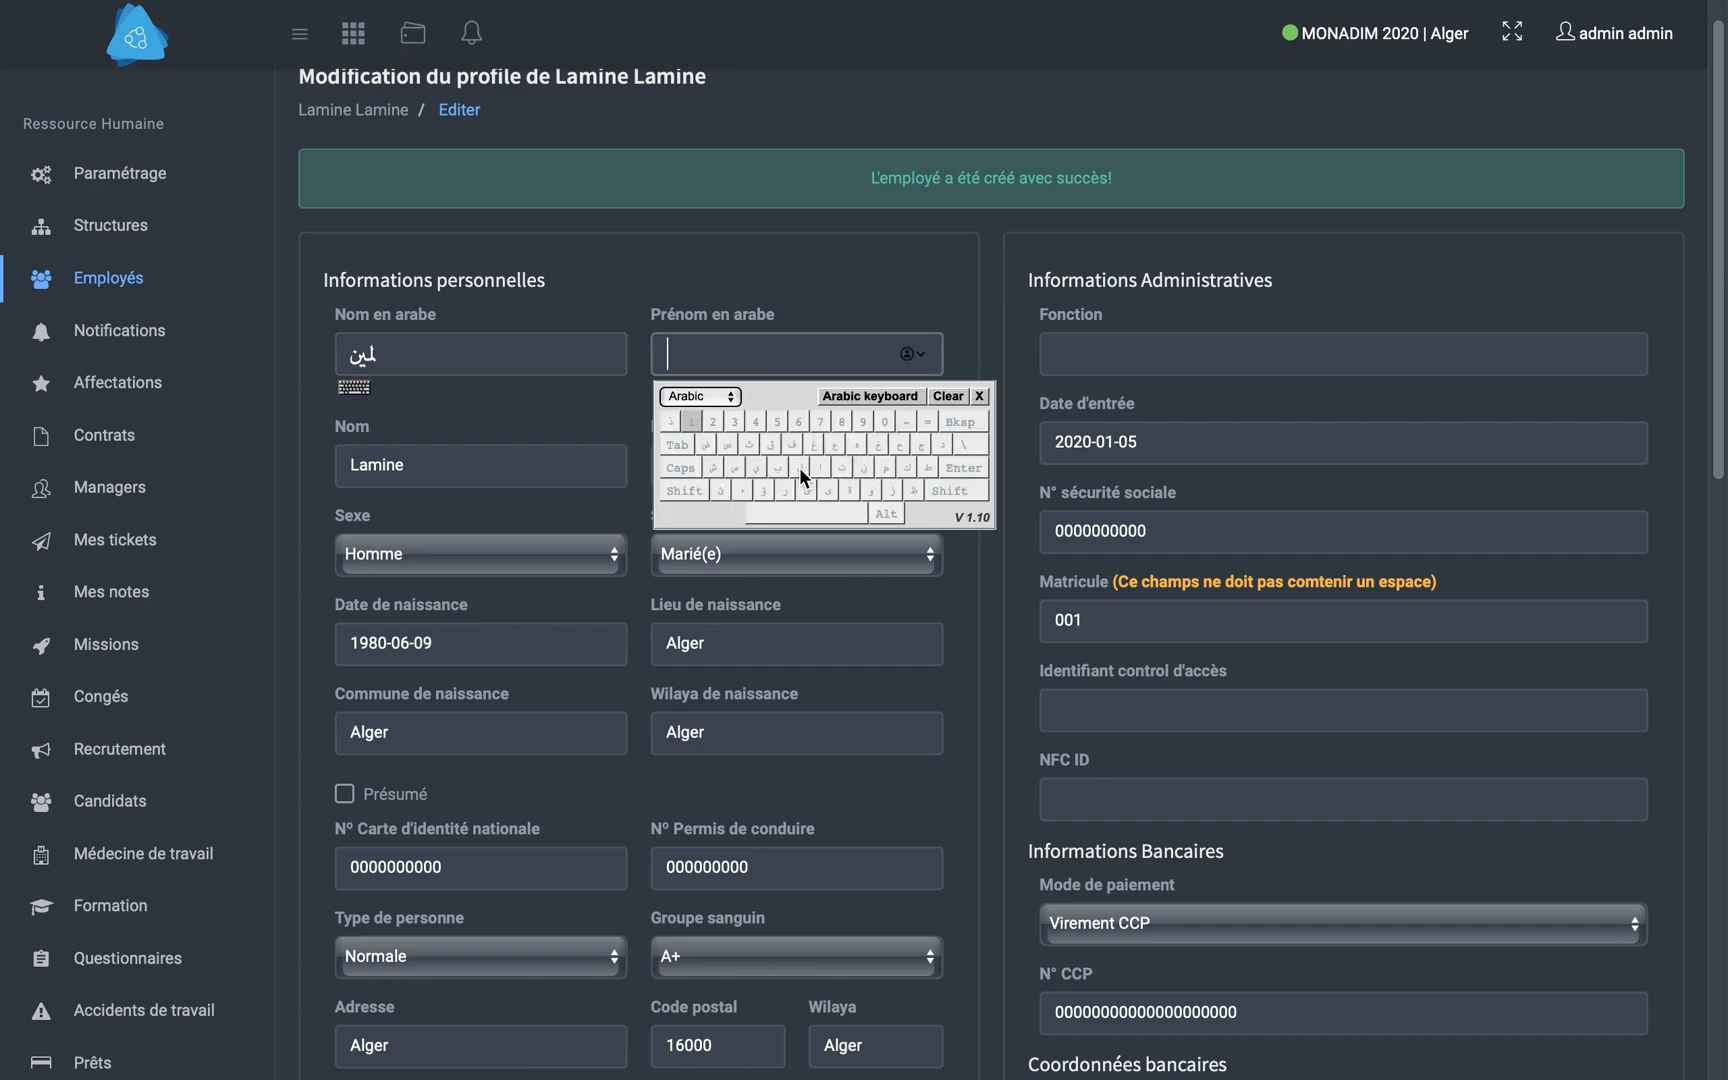
click(886, 470)
text(ين)
scroll(985, 623, down, 8)
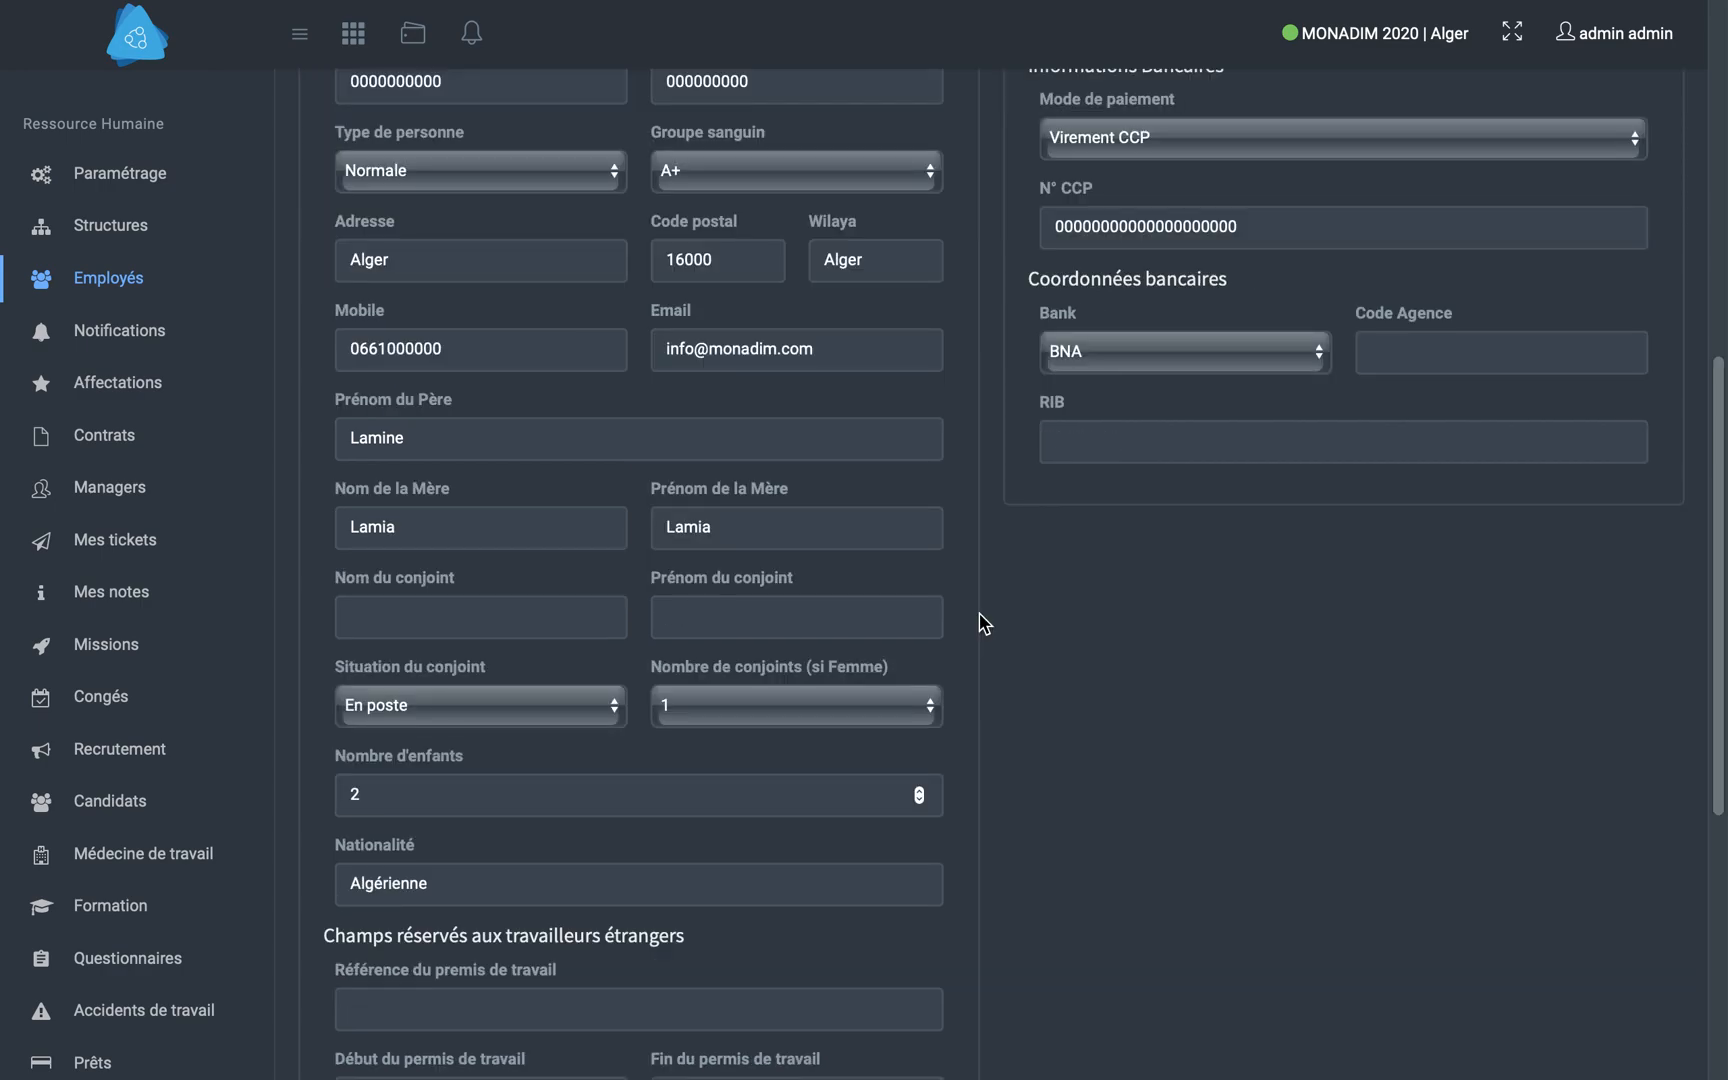
scroll(980, 622, down, 6)
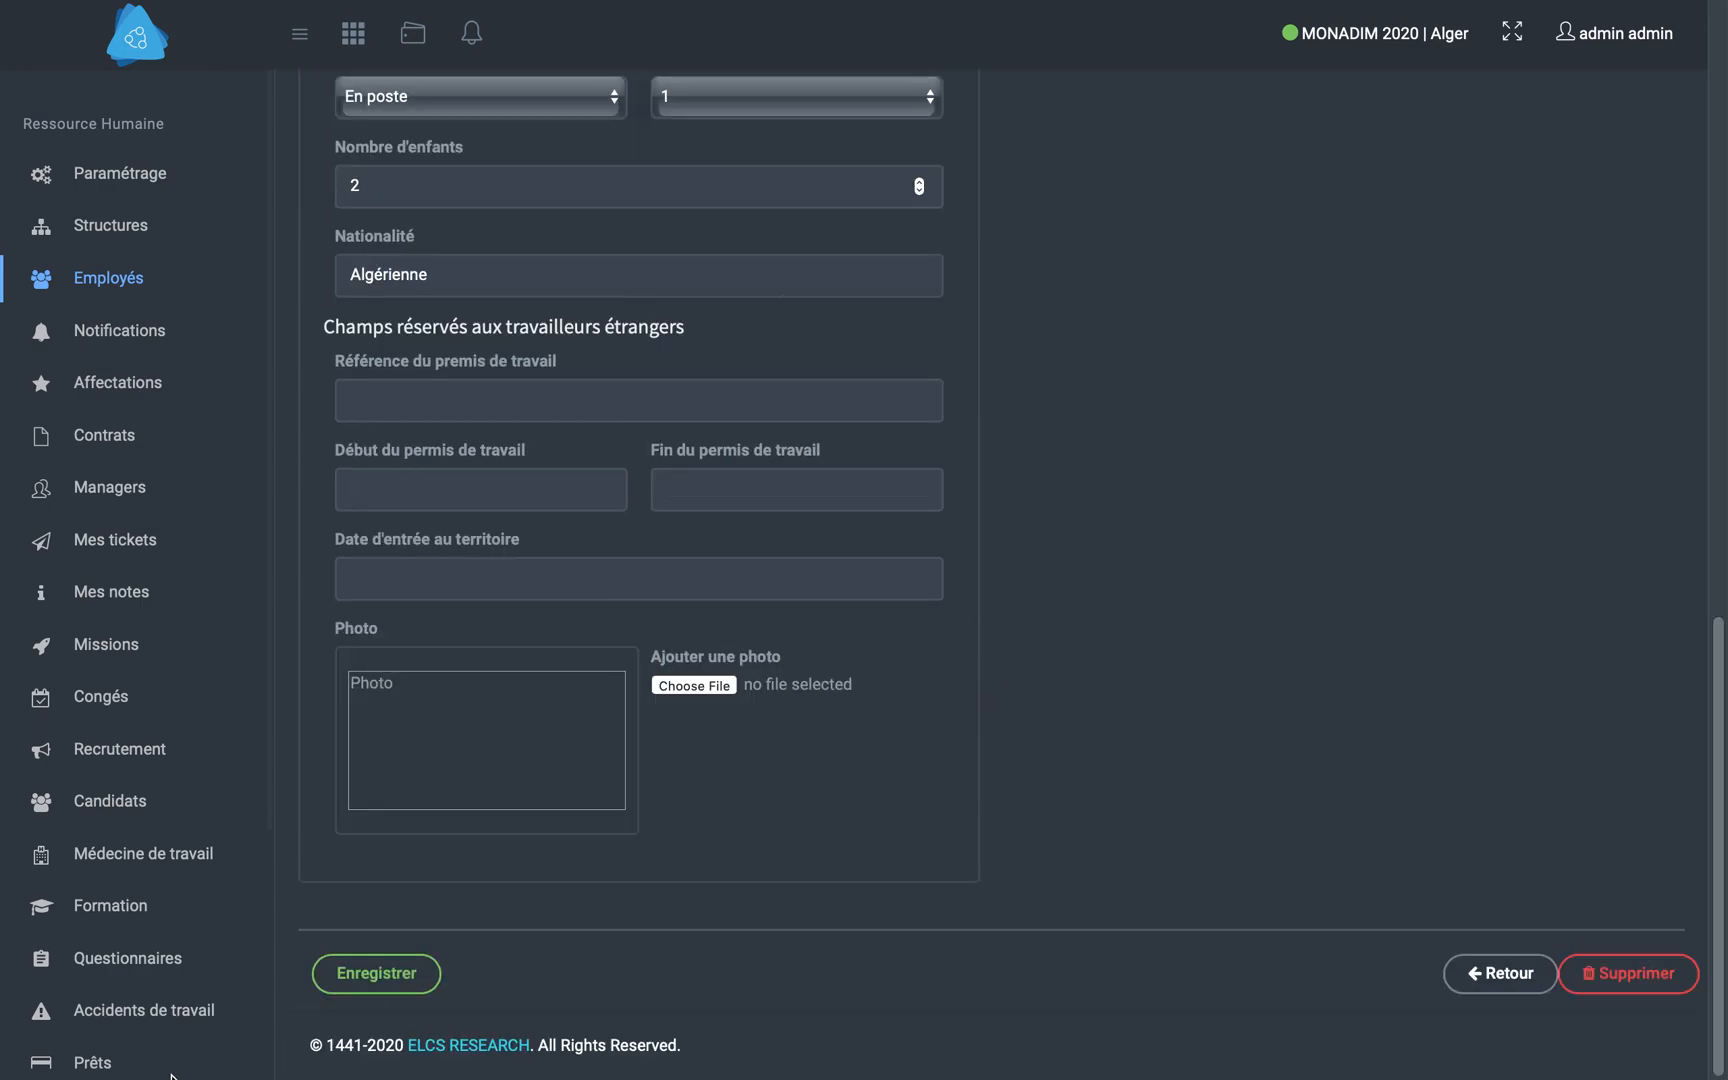
click(413, 976)
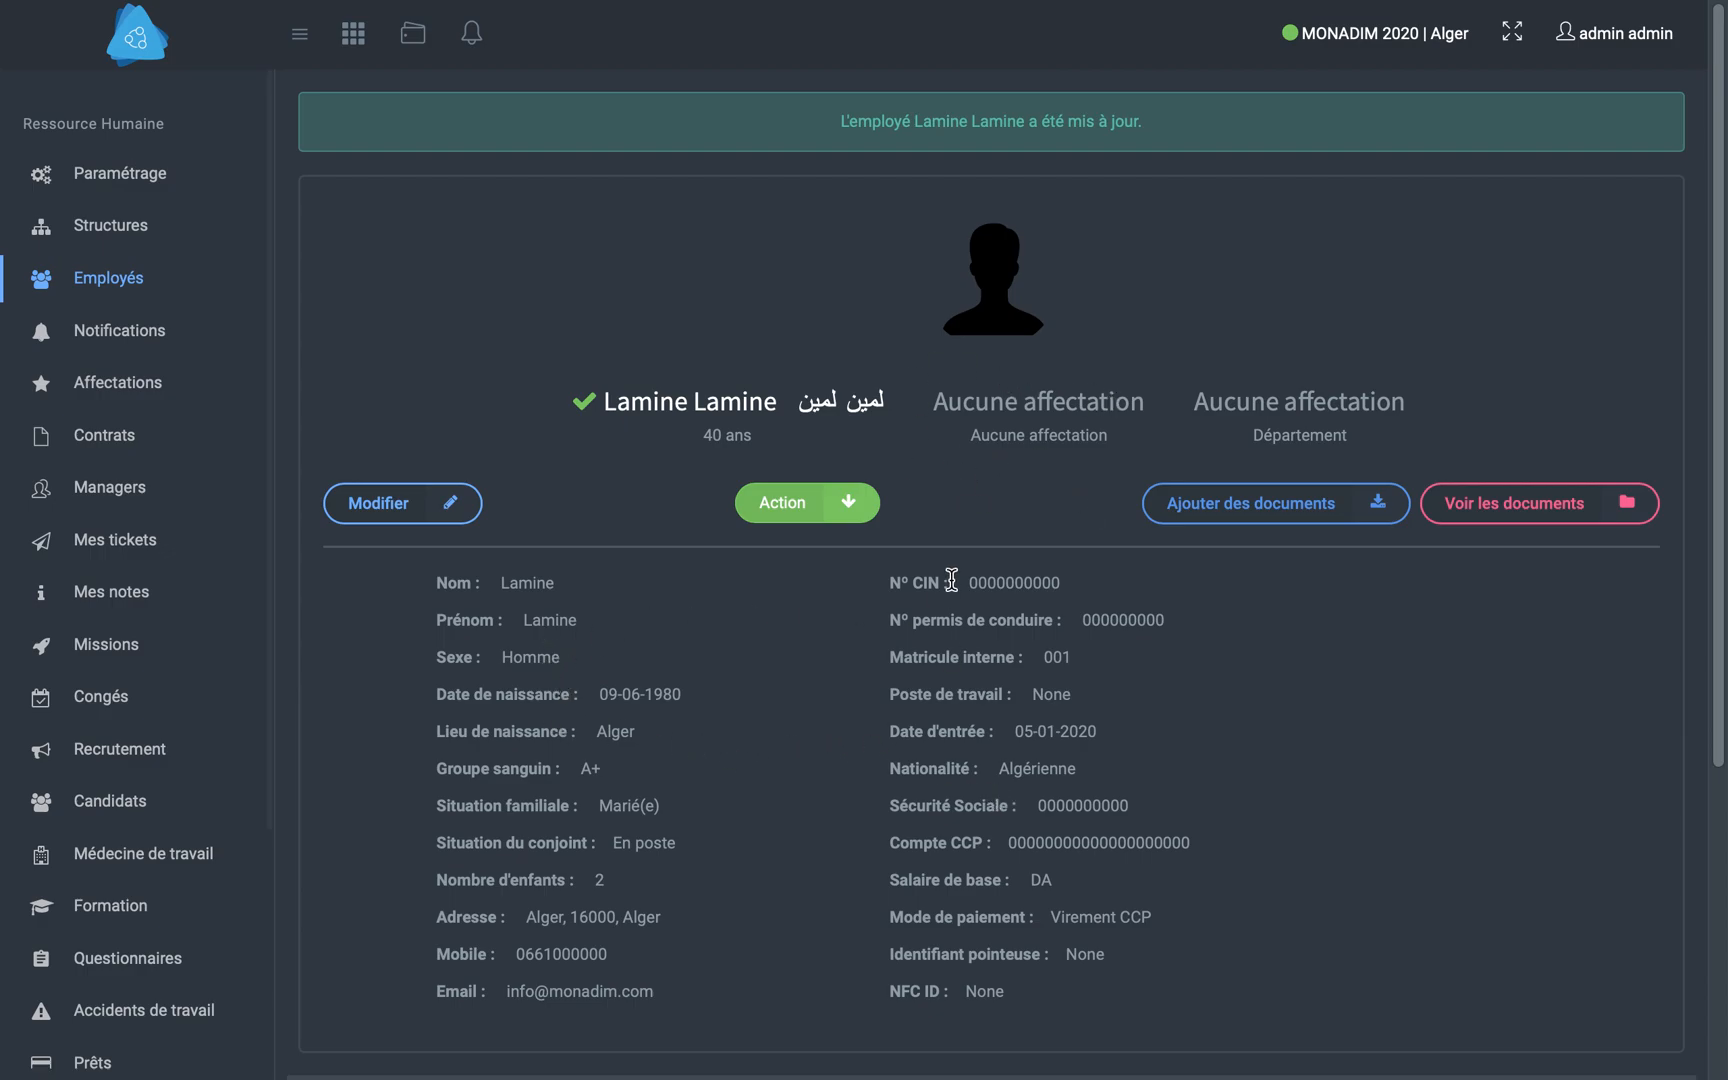
- Review the saved employee profile, view its page for adding documents, and return to the profile
scroll(664, 690, down, 3)
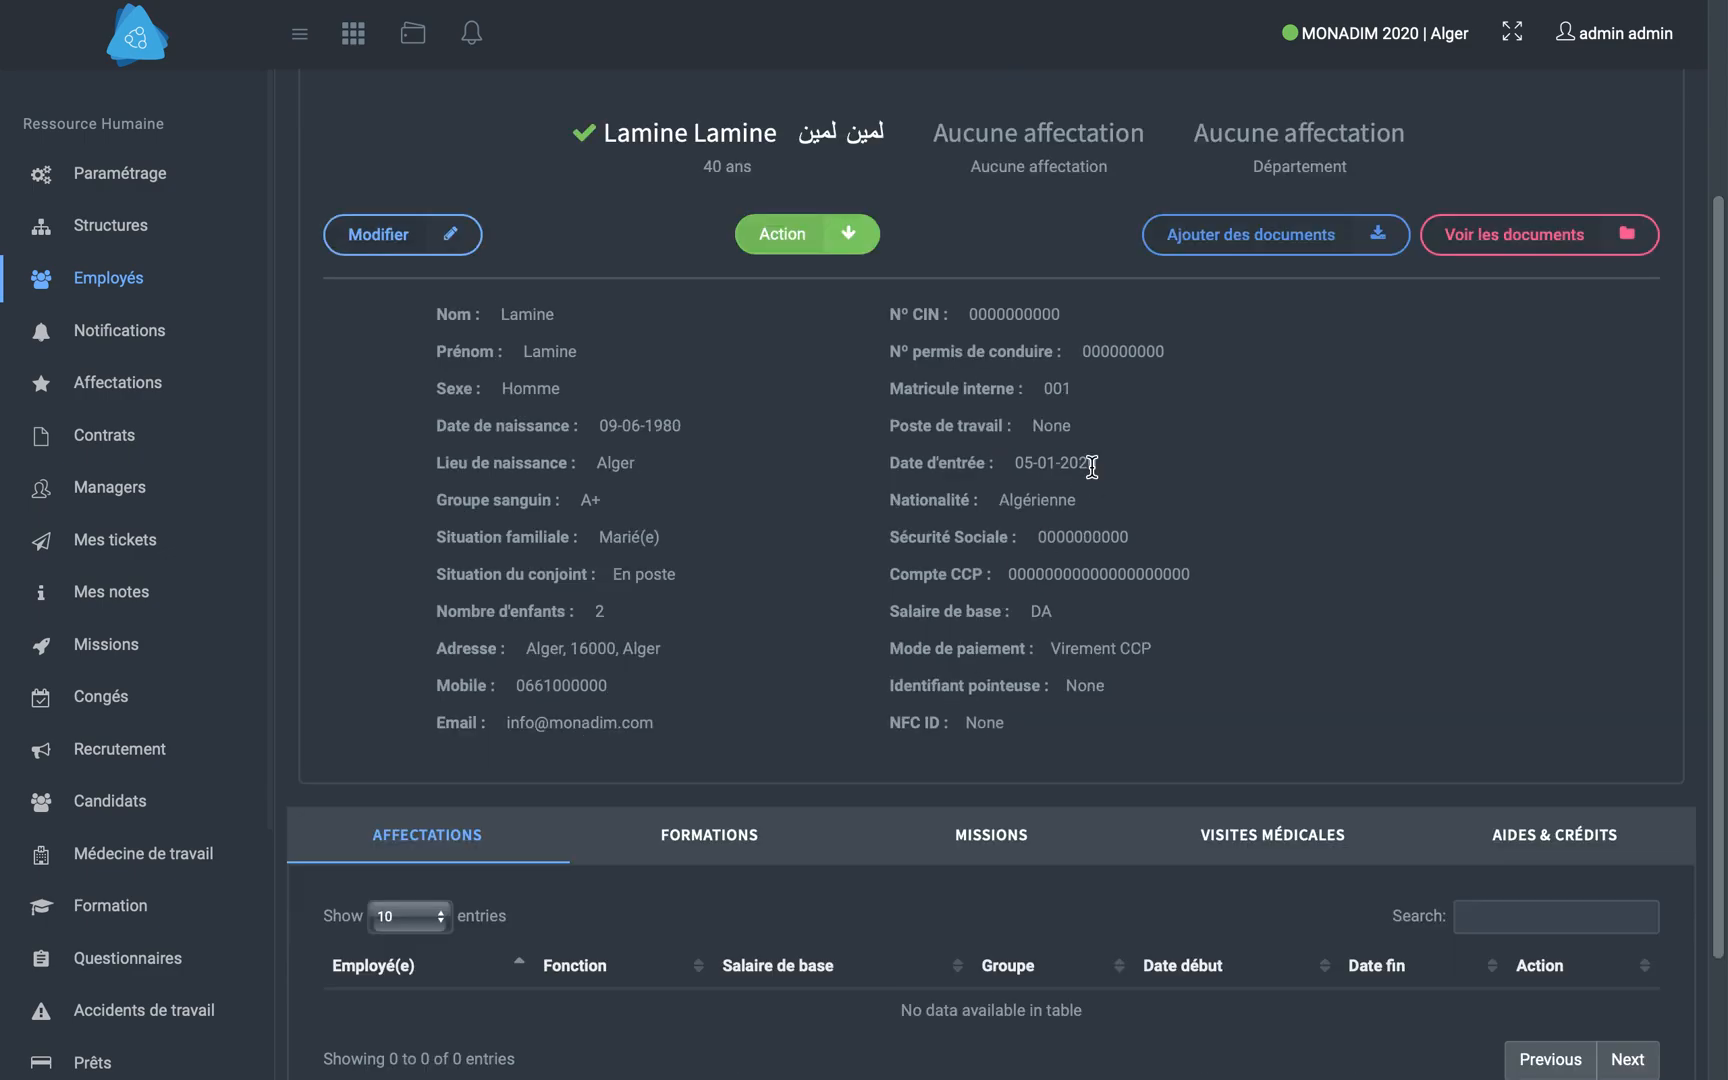
scroll(1100, 450, up, 3)
click(1290, 455)
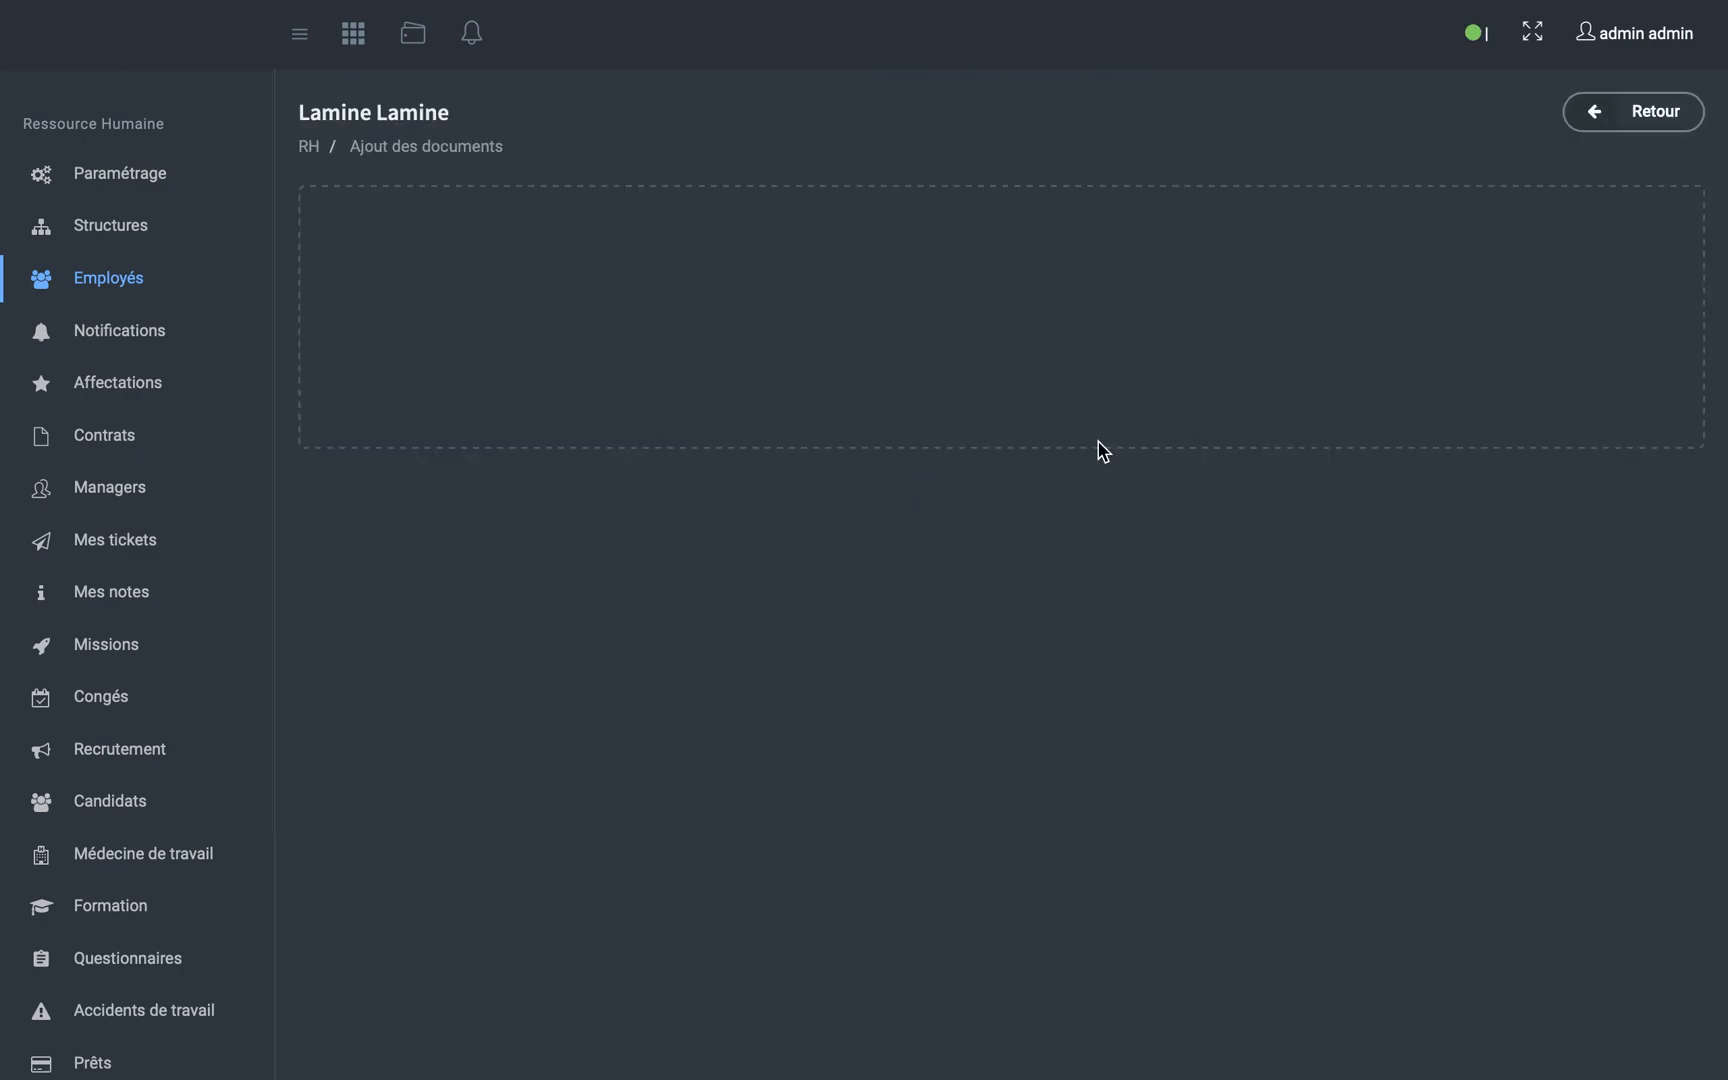
click(1648, 113)
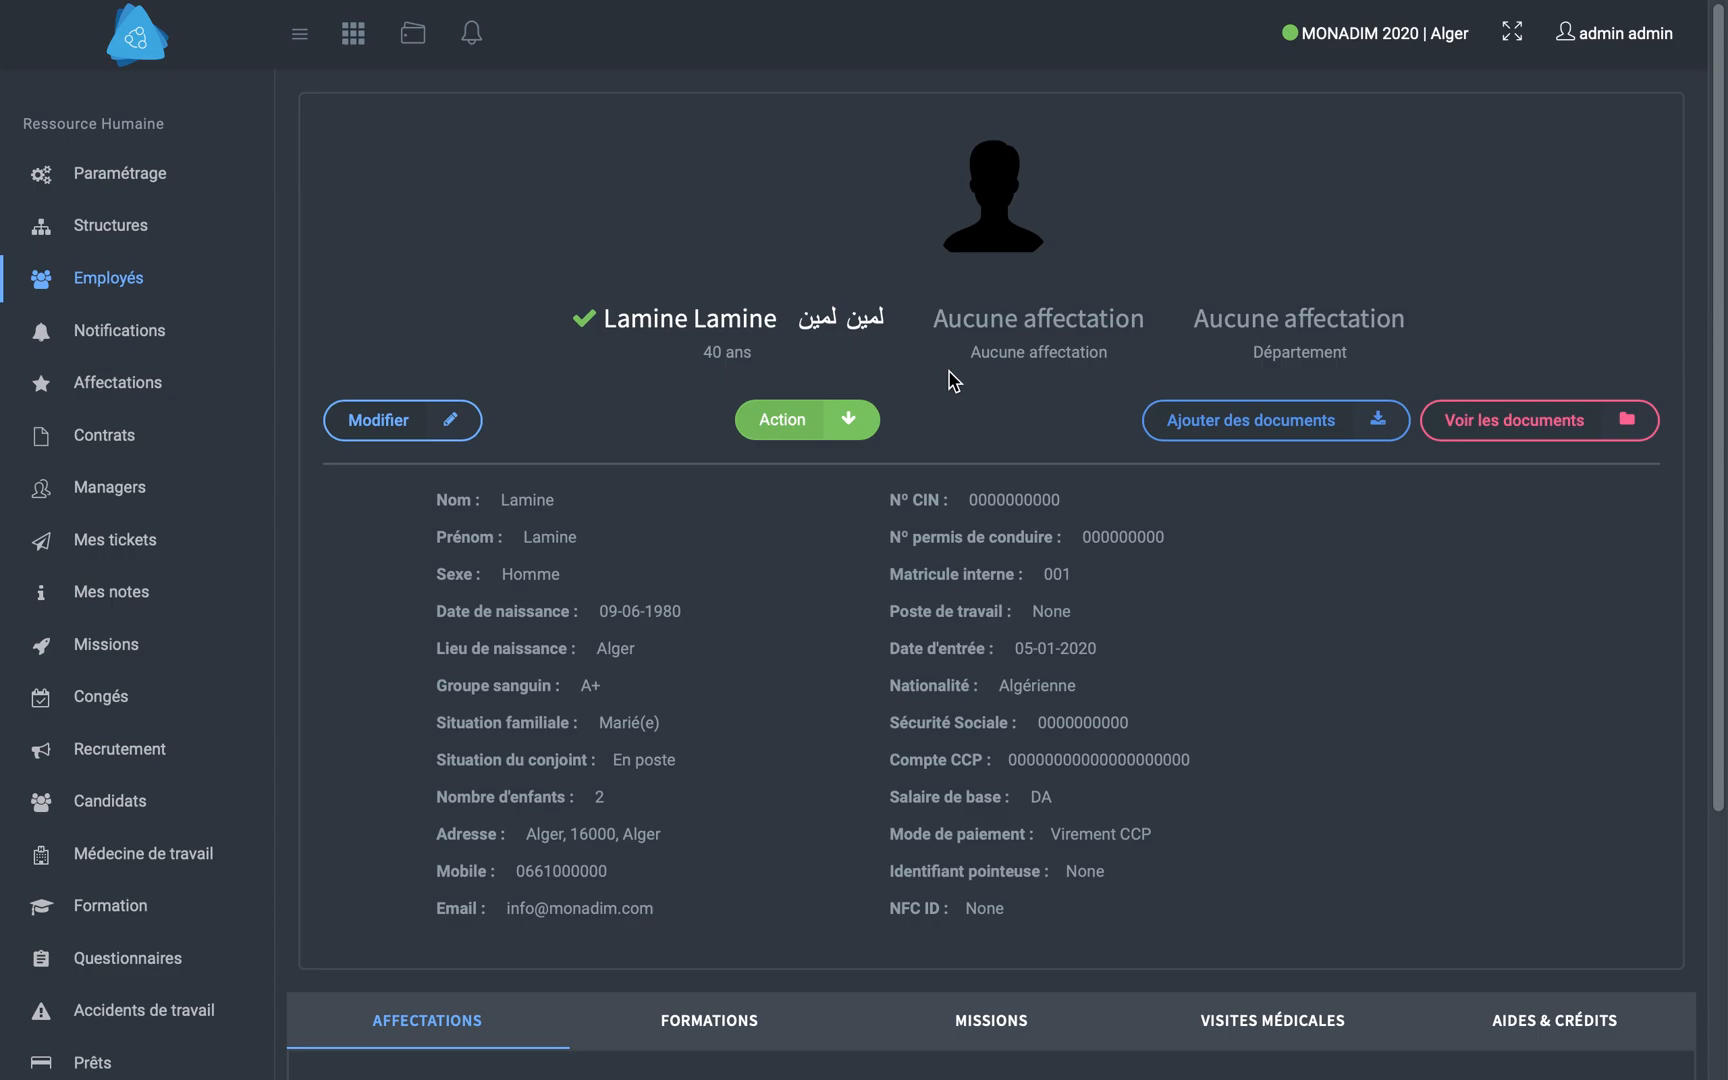
- Start a new assignment (Nouvelle affectation) for the created employee with the category Cadre
click(97, 398)
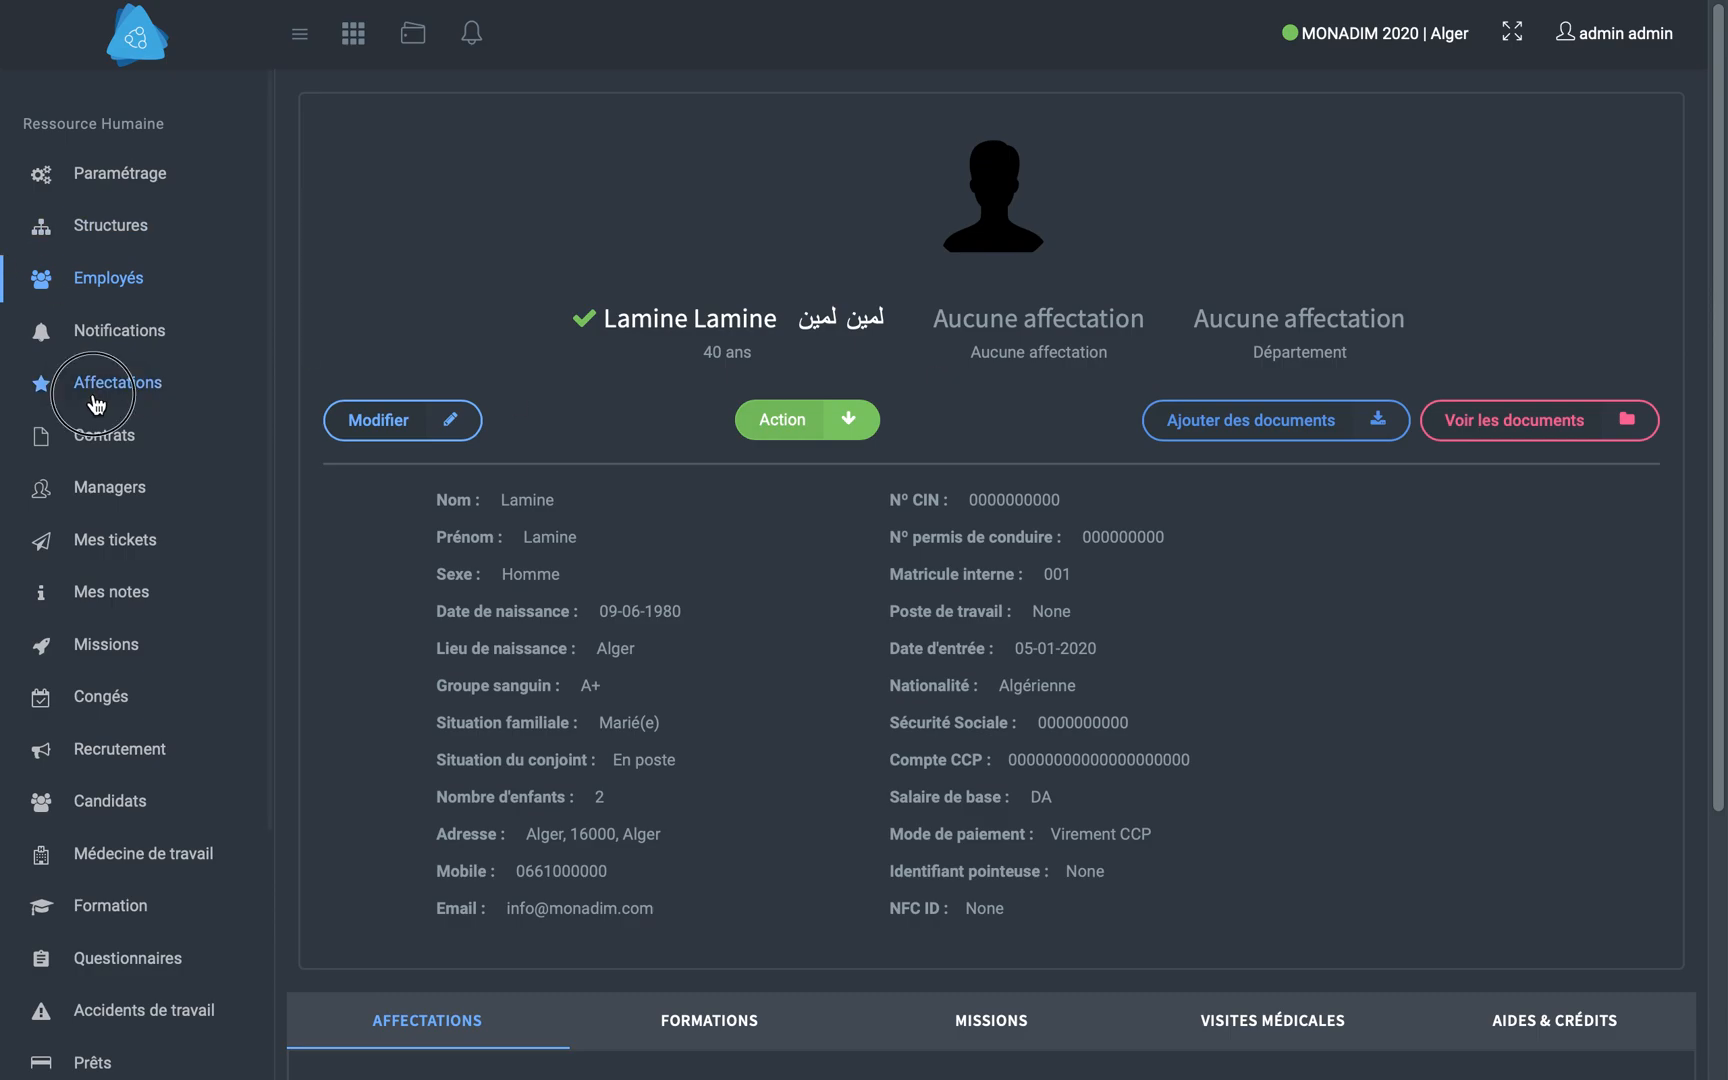
click(522, 358)
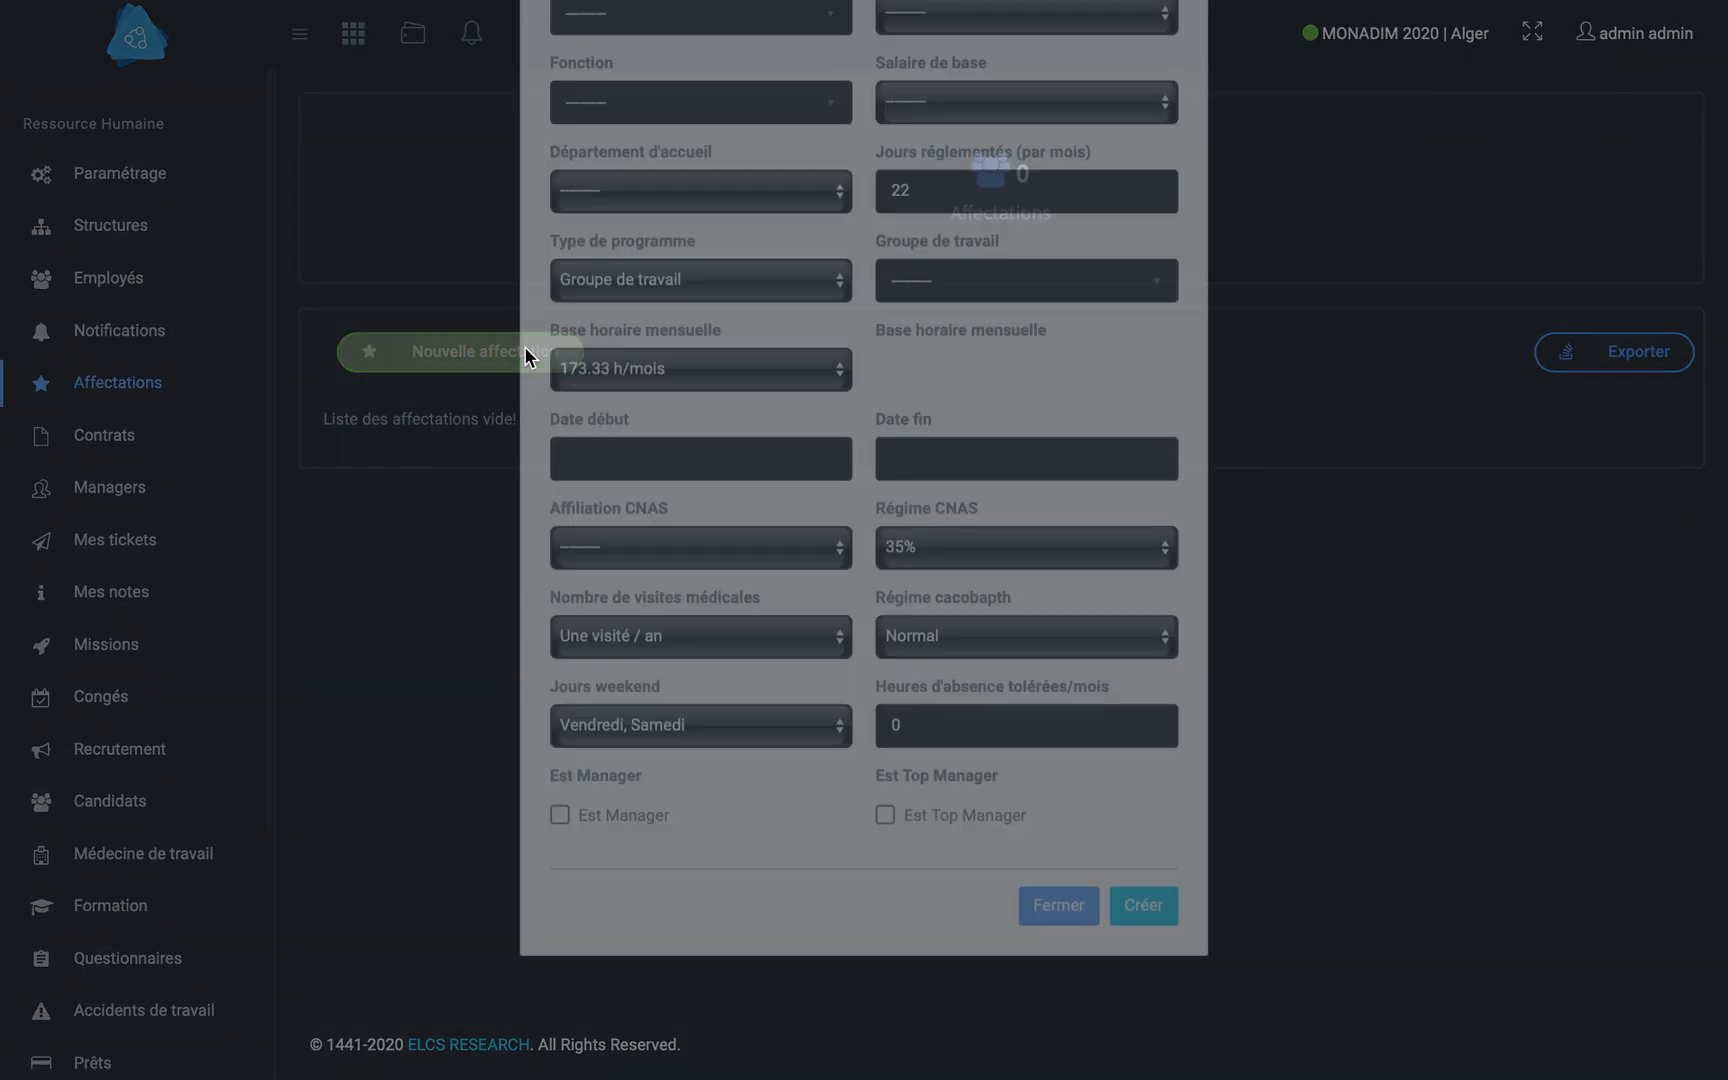
click(668, 188)
click(655, 297)
click(988, 192)
click(957, 214)
- Set the assignment's function to Commercial and its base salary to 40000.0
click(700, 274)
click(607, 385)
click(1085, 285)
click(954, 302)
- Set the assignment's host department to Direction commerciale and its work group to Administrateur
click(630, 372)
click(616, 396)
click(965, 452)
click(968, 566)
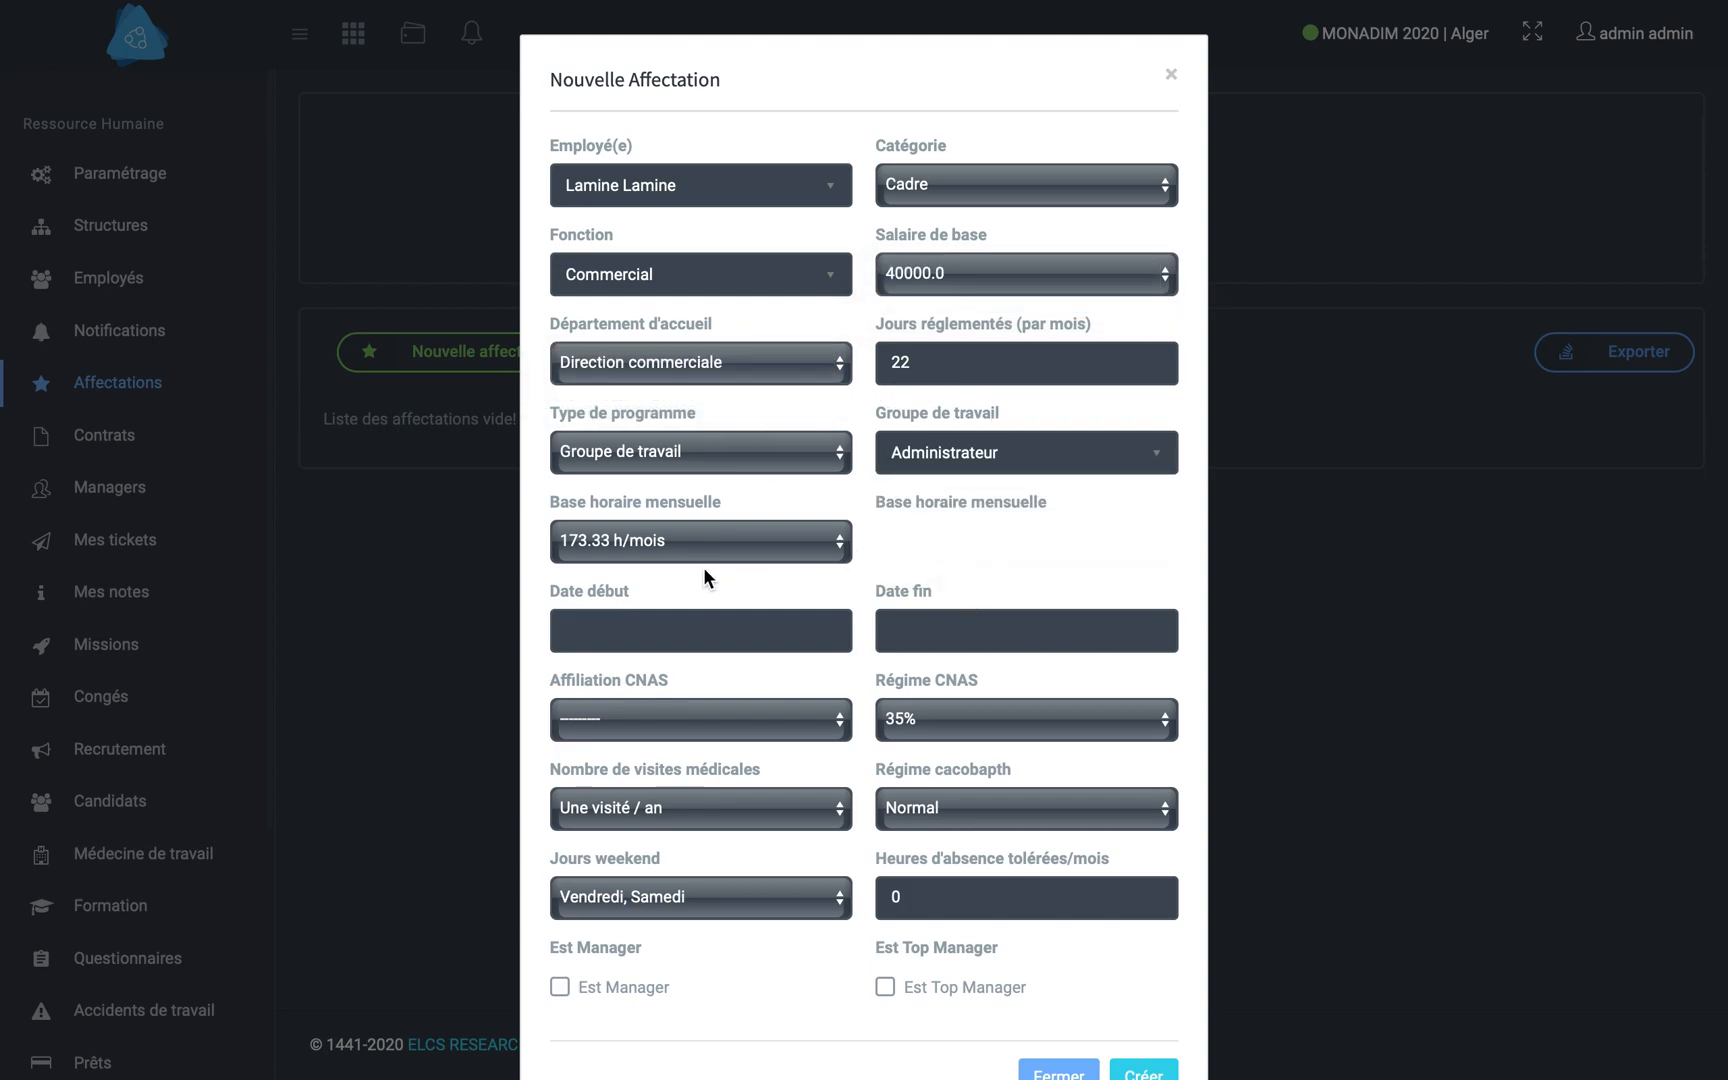
- Set the assignment's start date to 2020-01-05
click(642, 619)
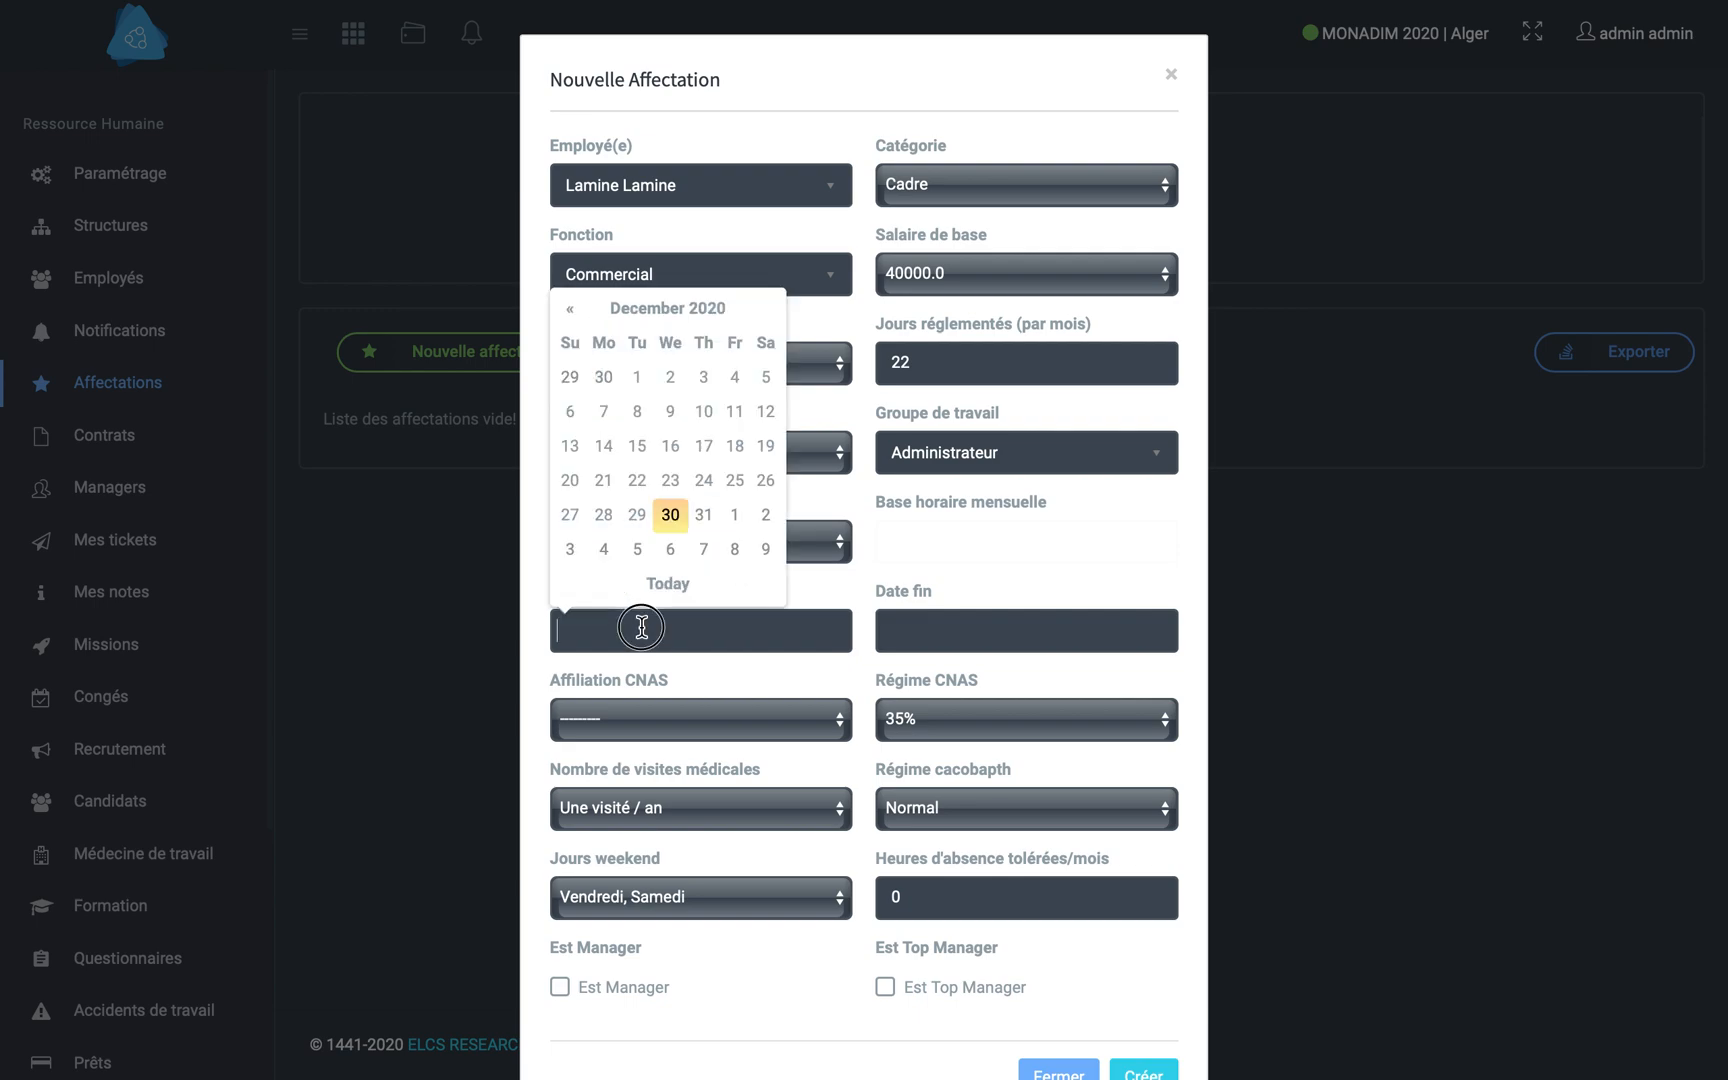
click(627, 312)
click(585, 402)
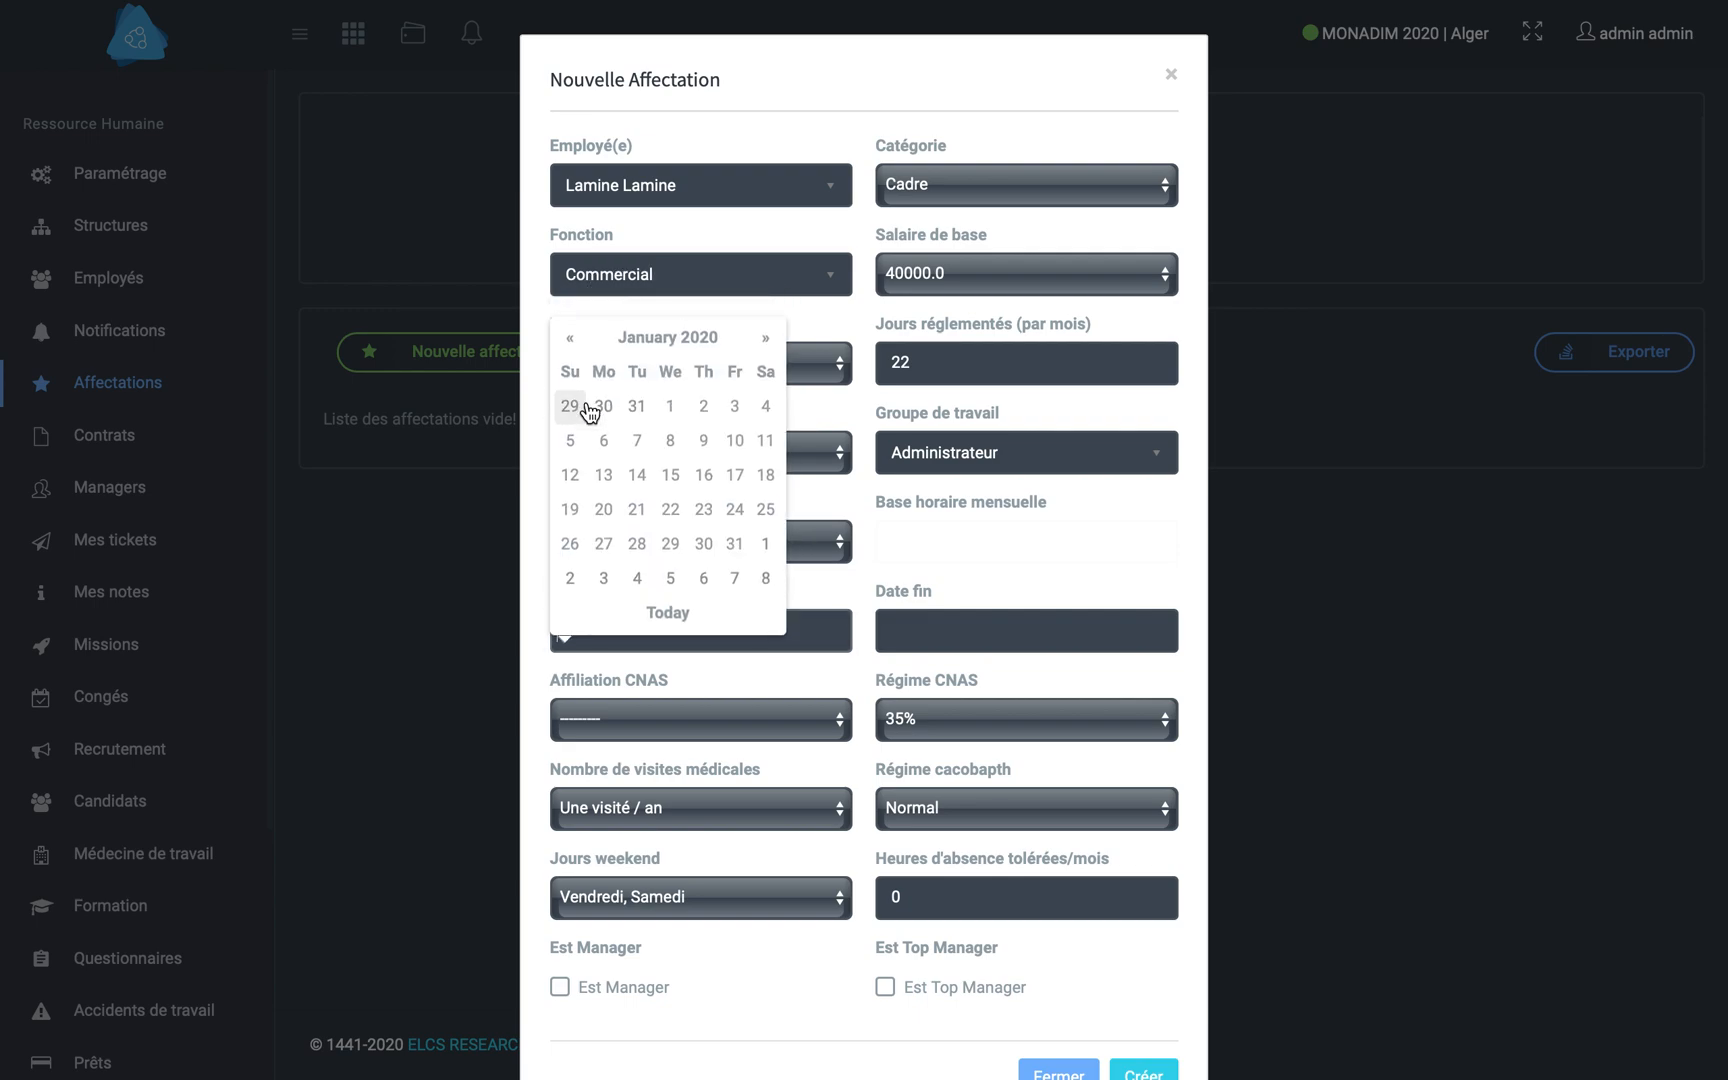
click(585, 428)
- Set the CNAS affiliation to Alger and create the assignment
click(735, 733)
click(744, 747)
scroll(864, 625, down, 2)
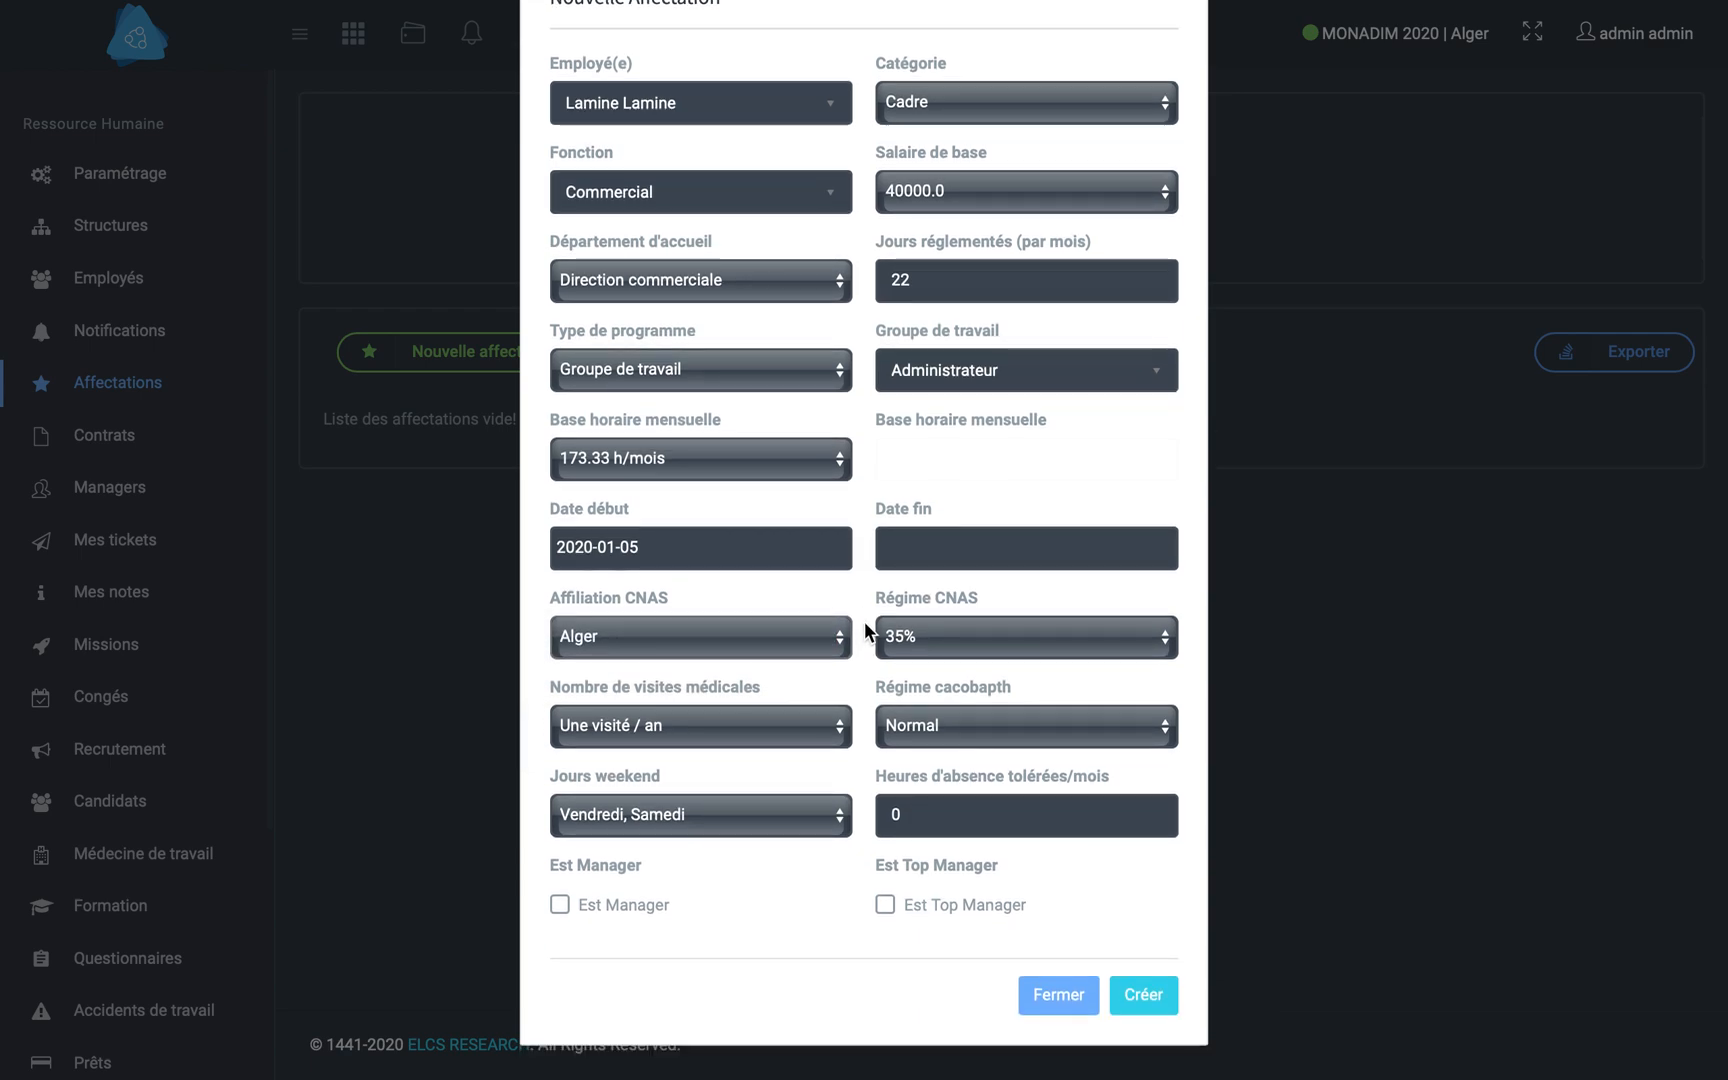
click(1125, 996)
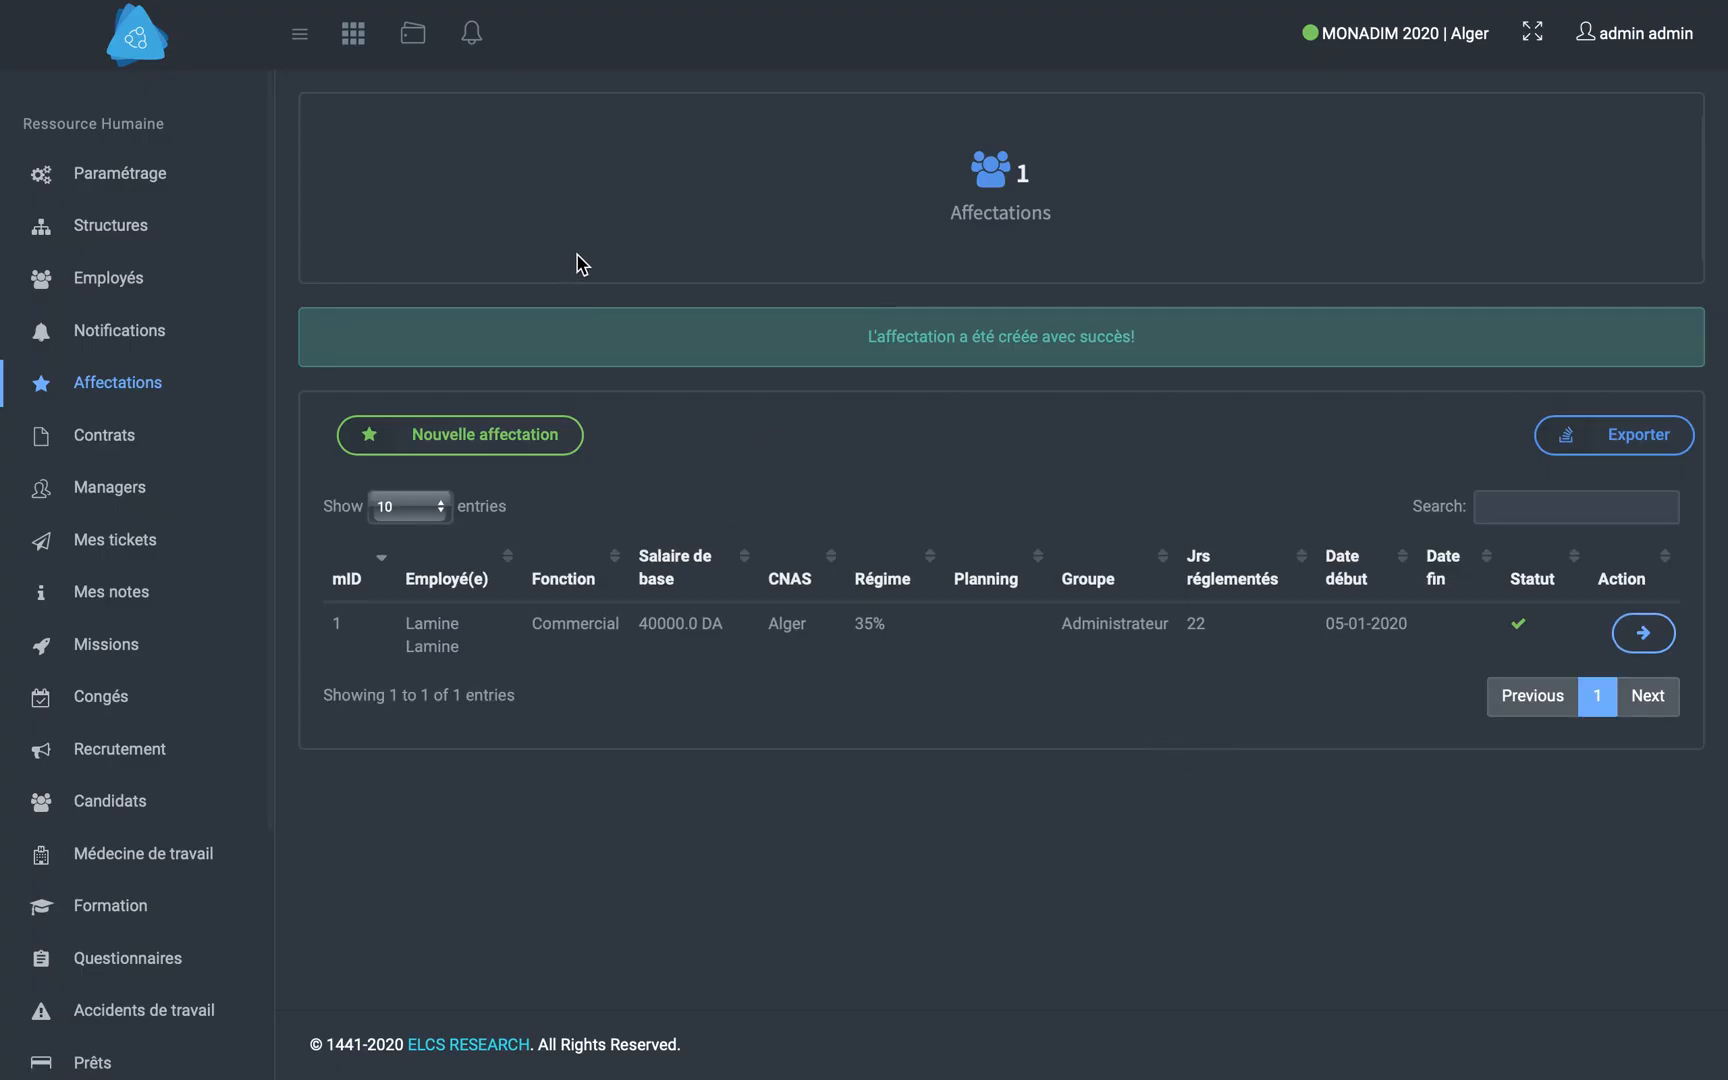
- Open the Temps & Présence module from the overview of all modules
click(355, 36)
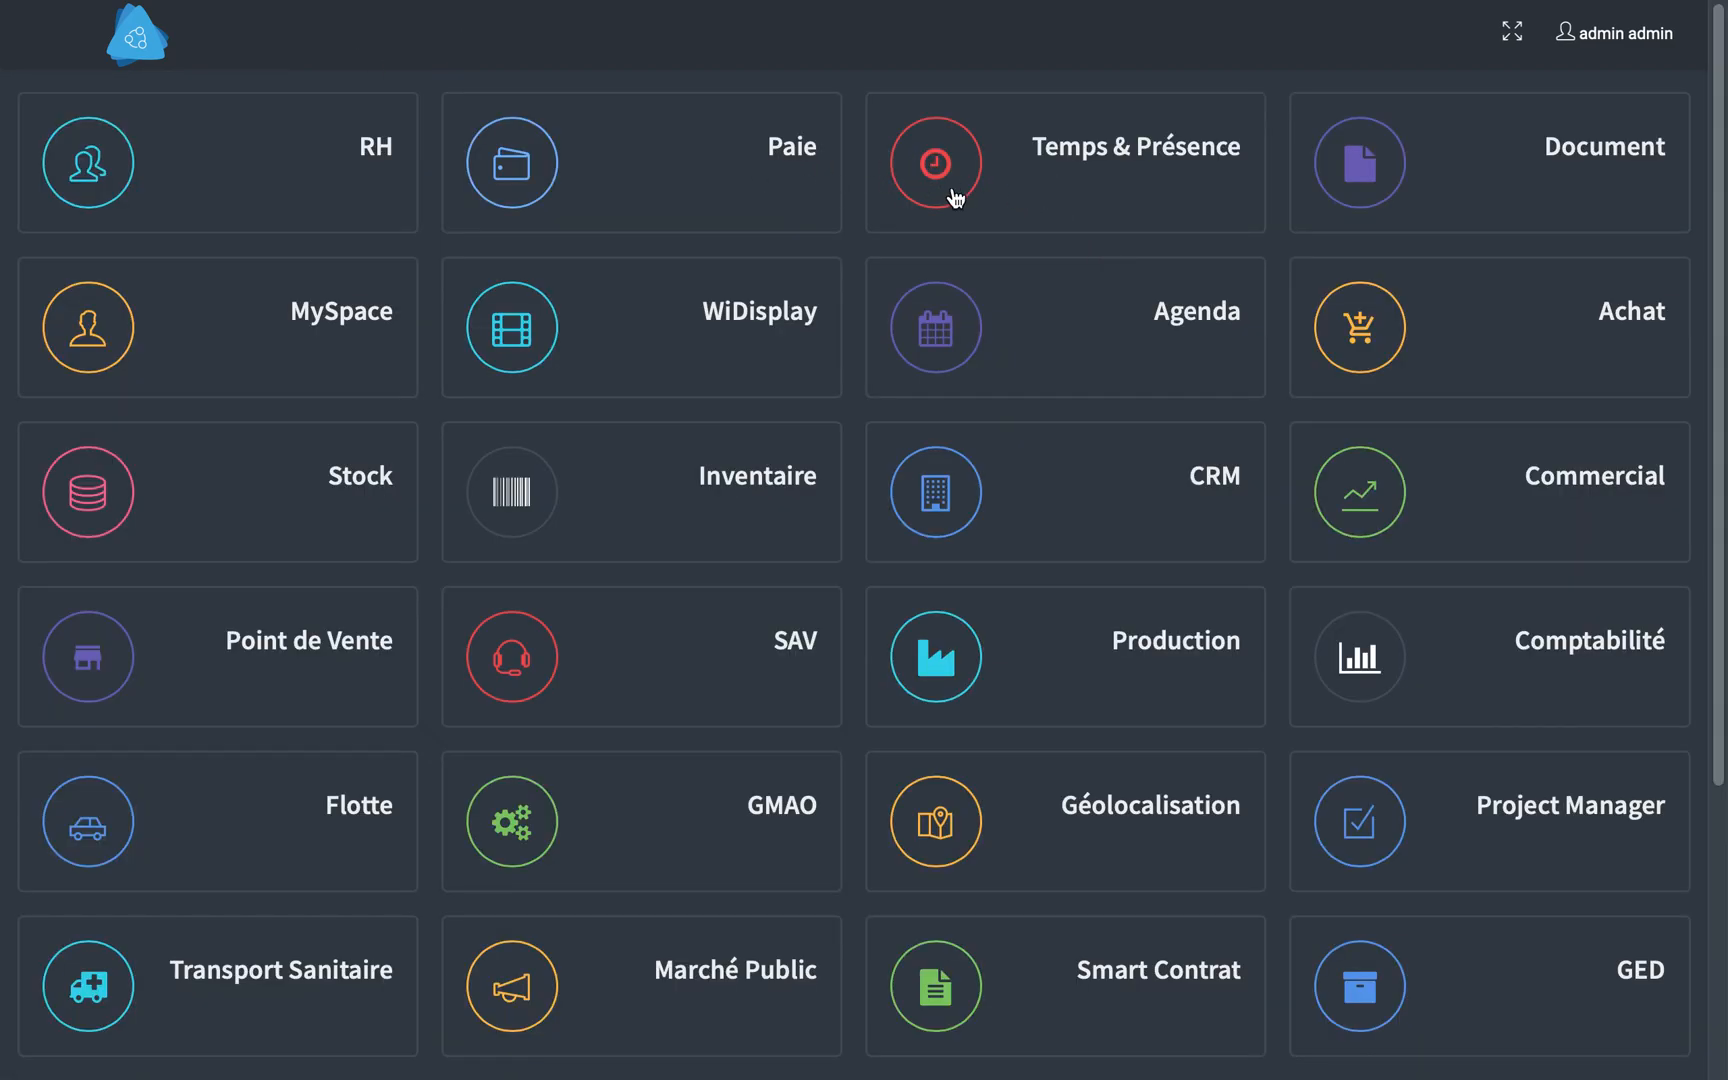
click(937, 231)
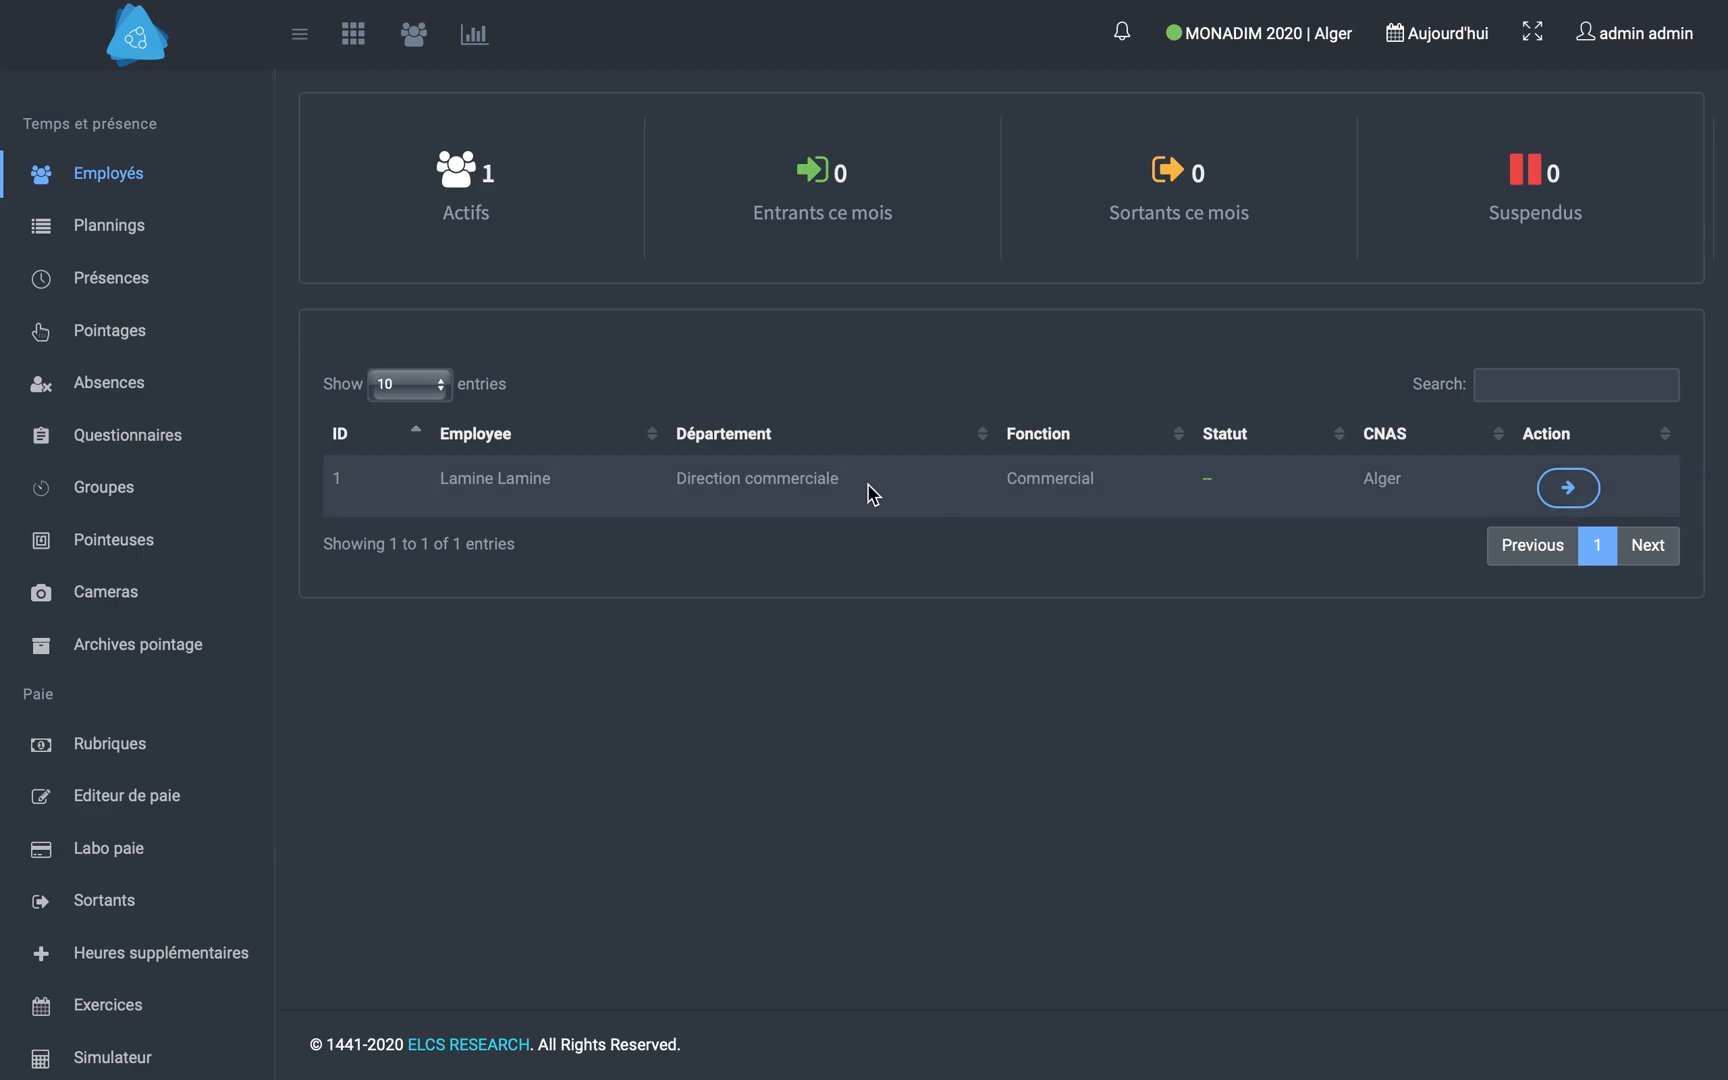
- Open the employee's record and initialise the leave, base and recovery balances at 0.0
click(1568, 489)
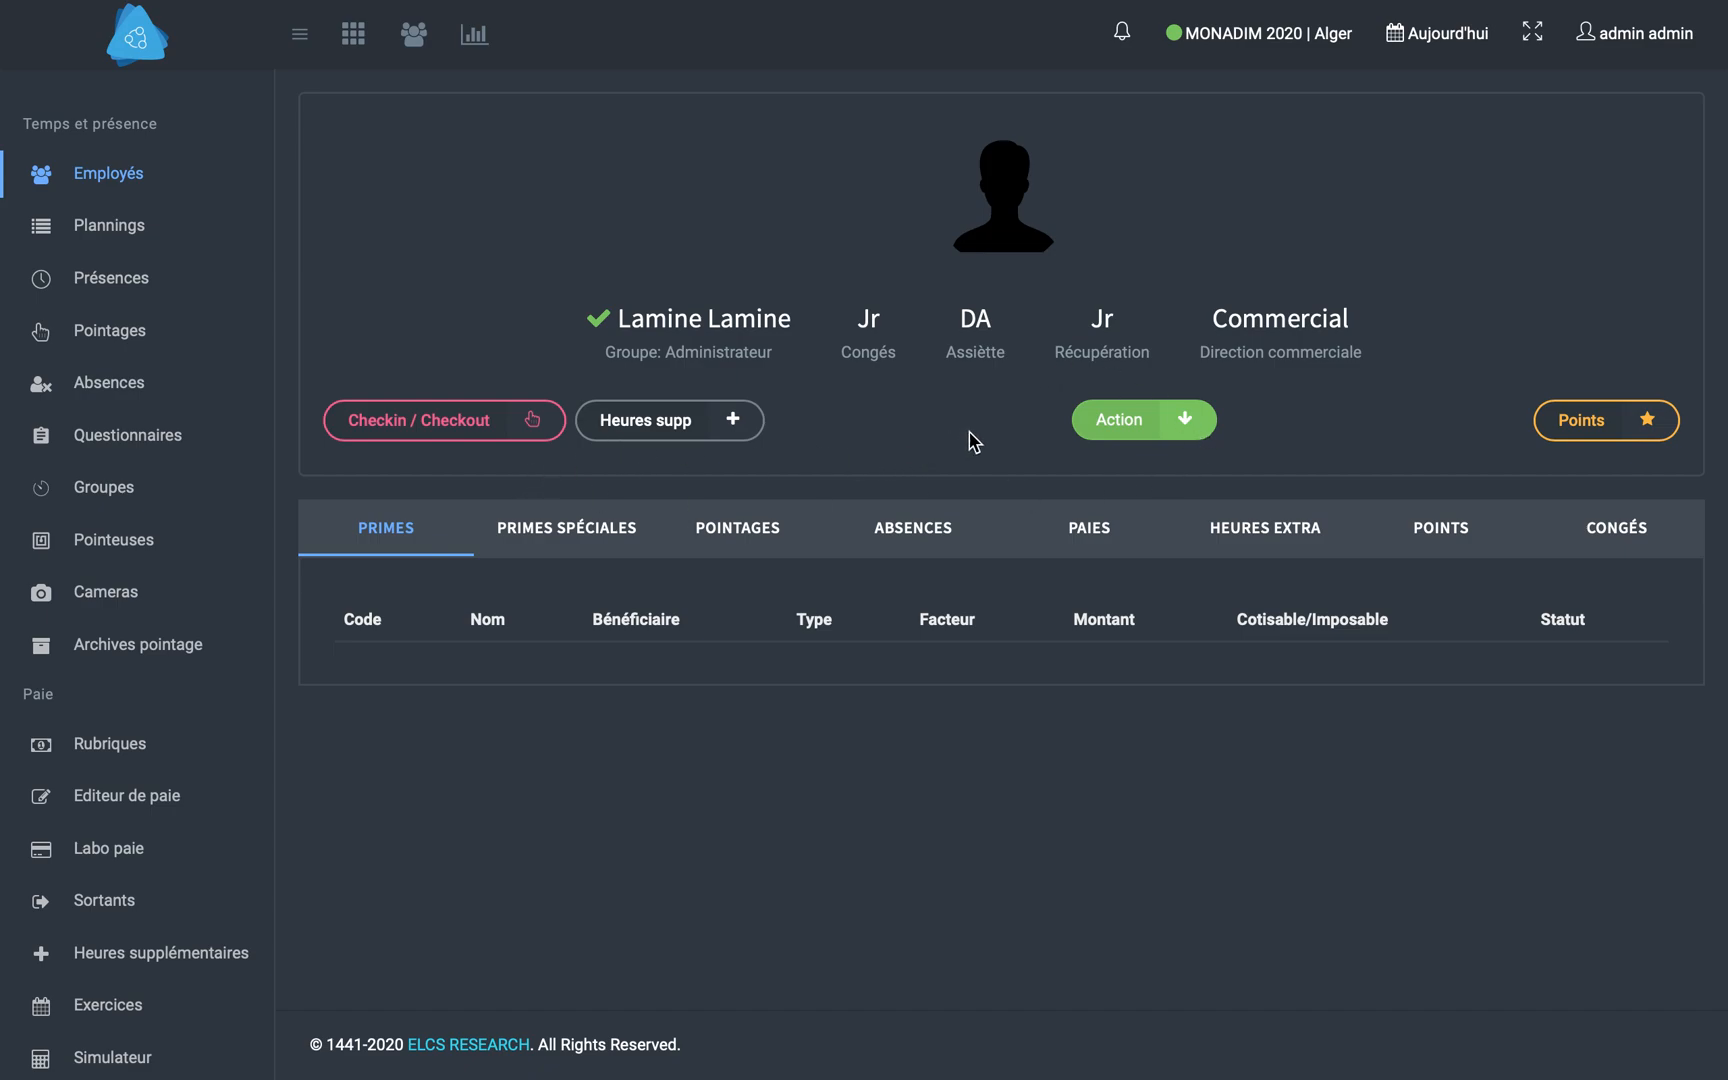
click(1187, 432)
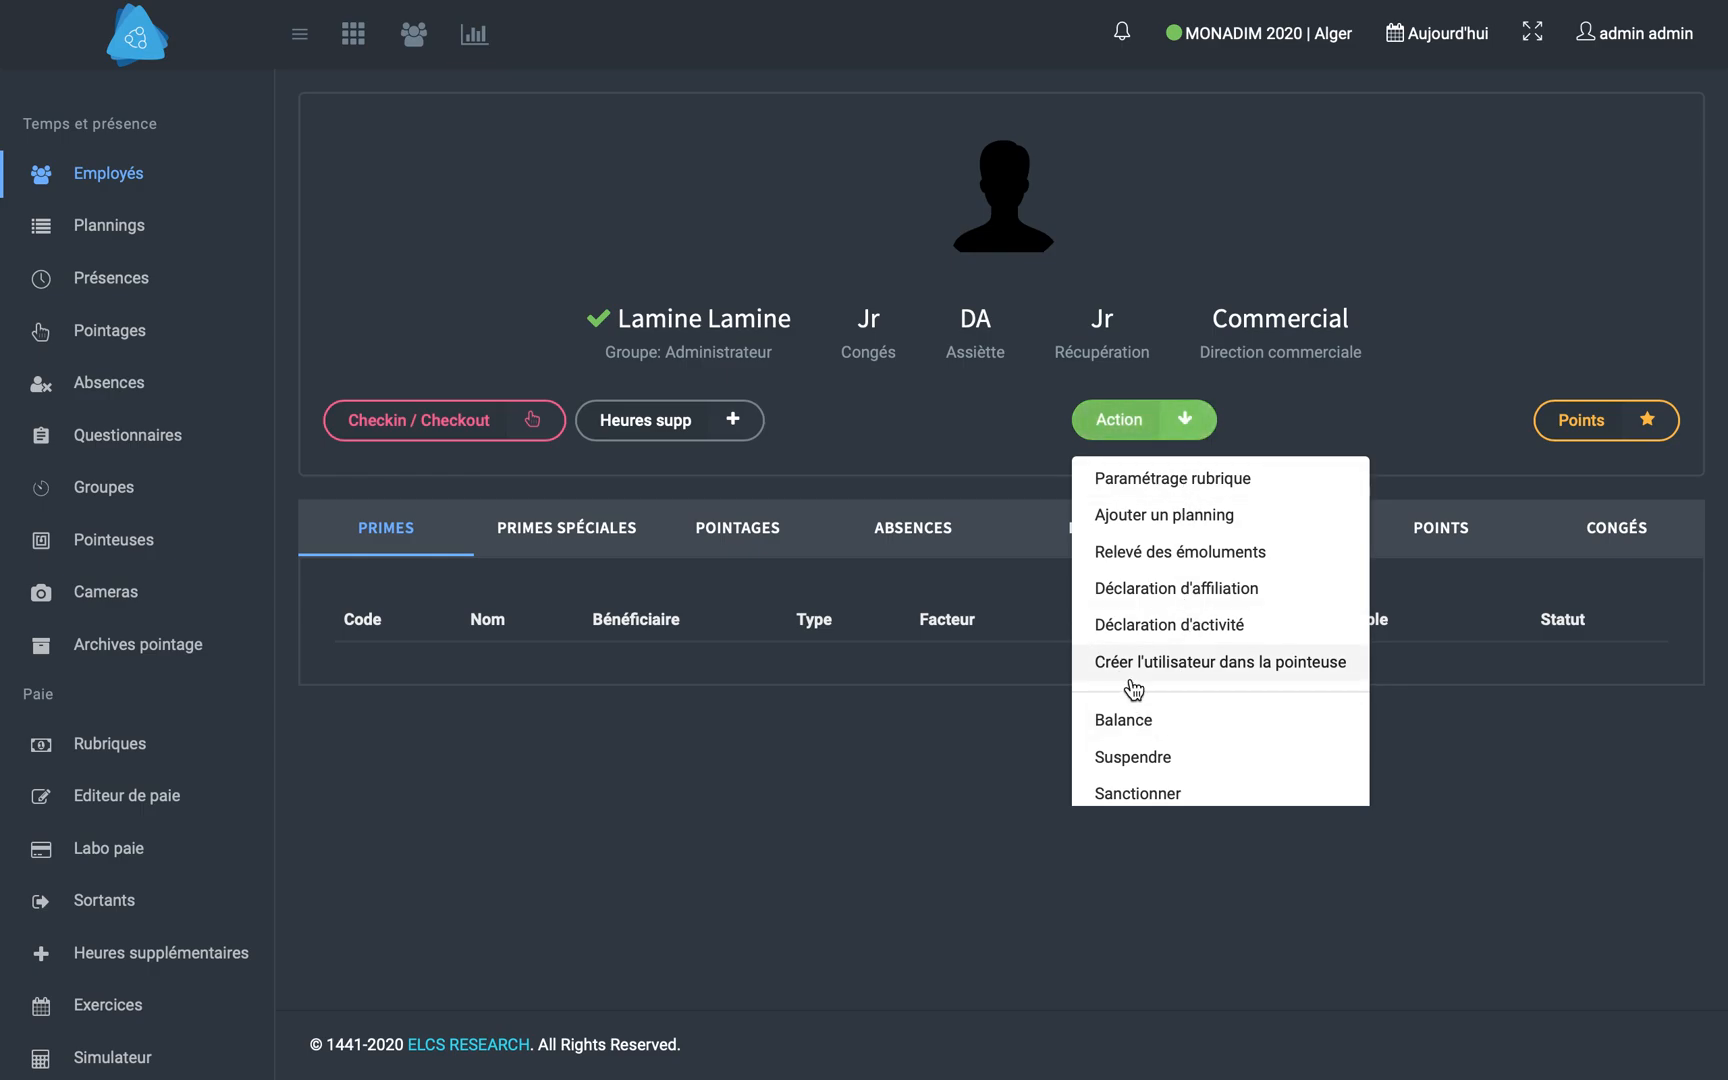
click(1165, 716)
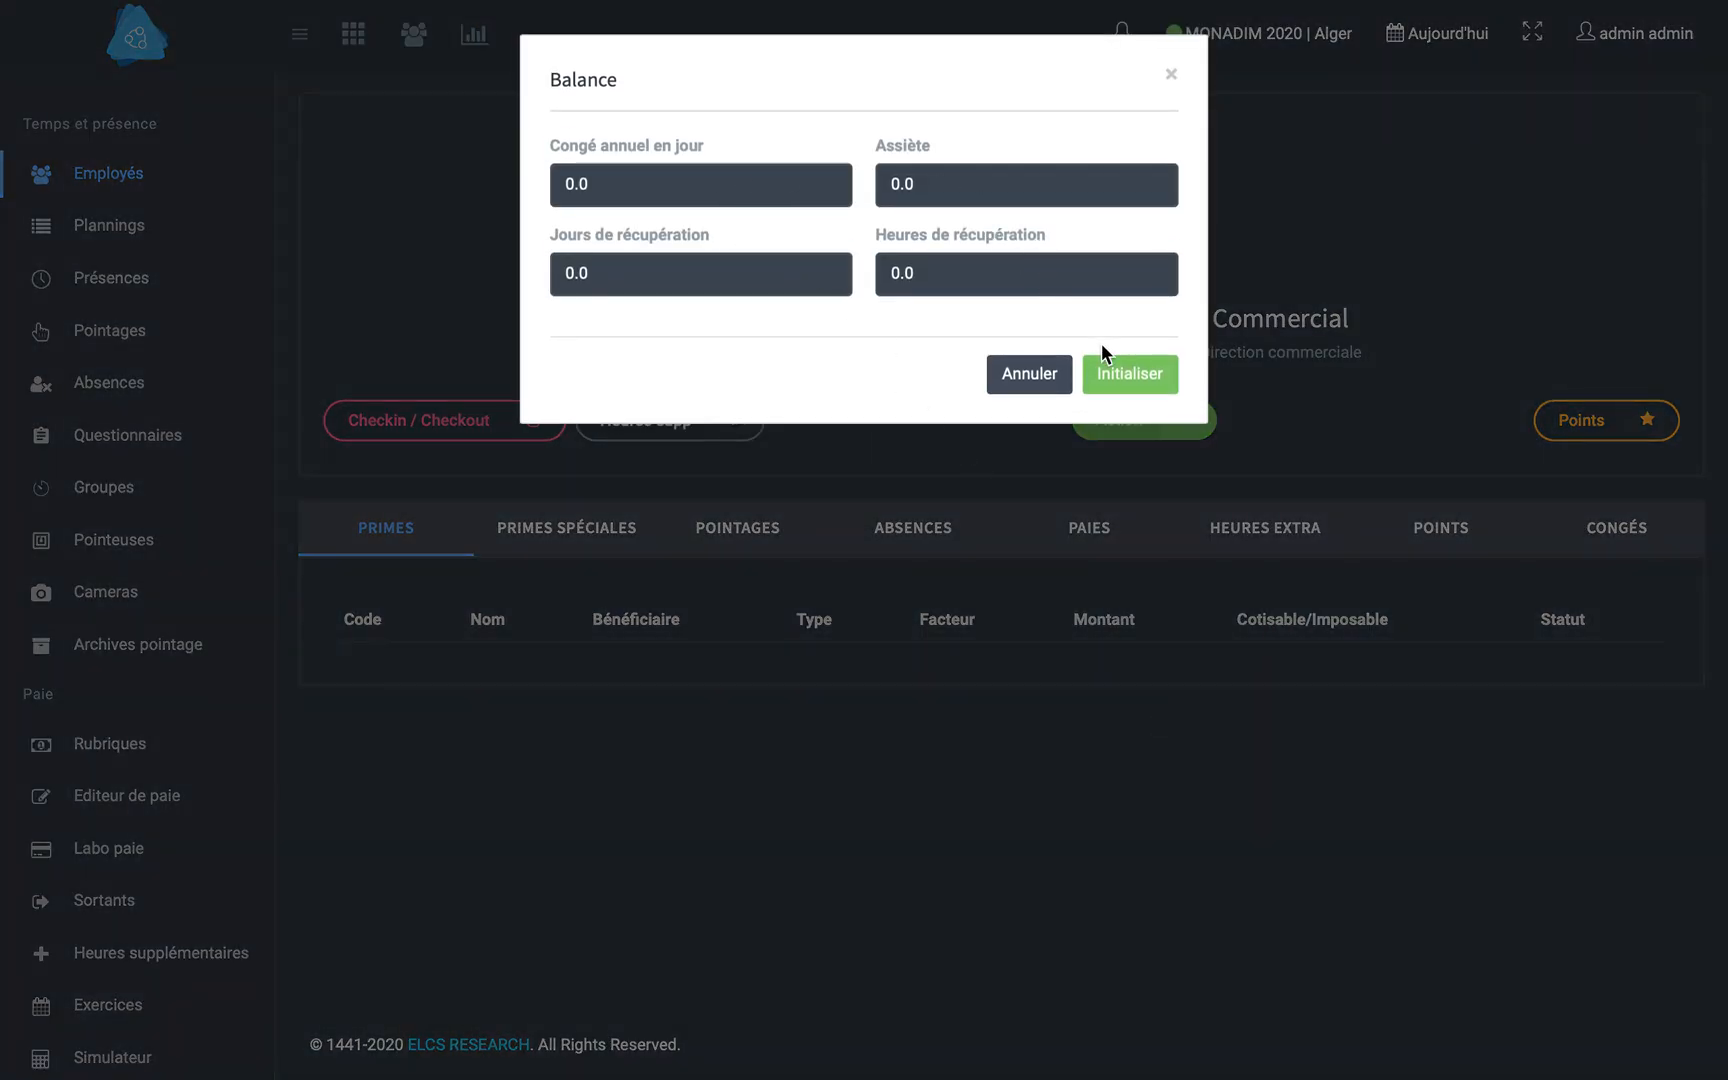
click(1137, 383)
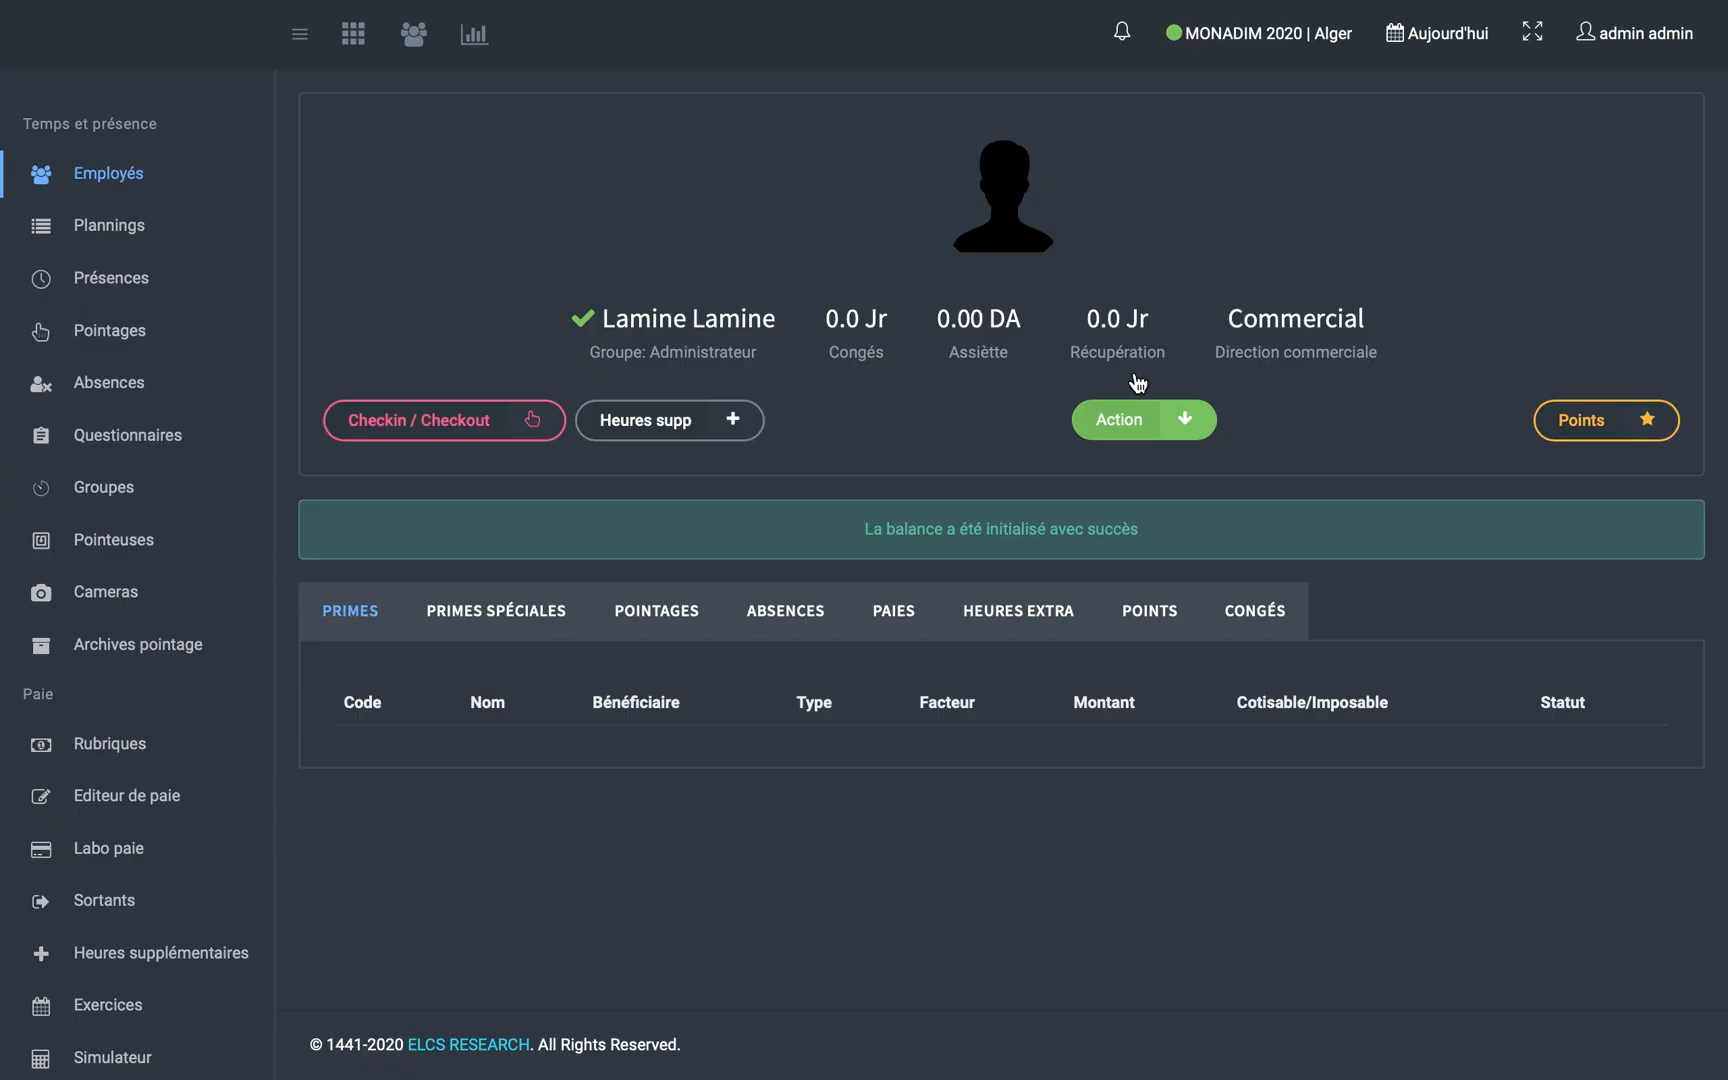
- Start a new pay rubrique for all employees with code 001, designation Panier and factor type Jours travaillés
click(112, 757)
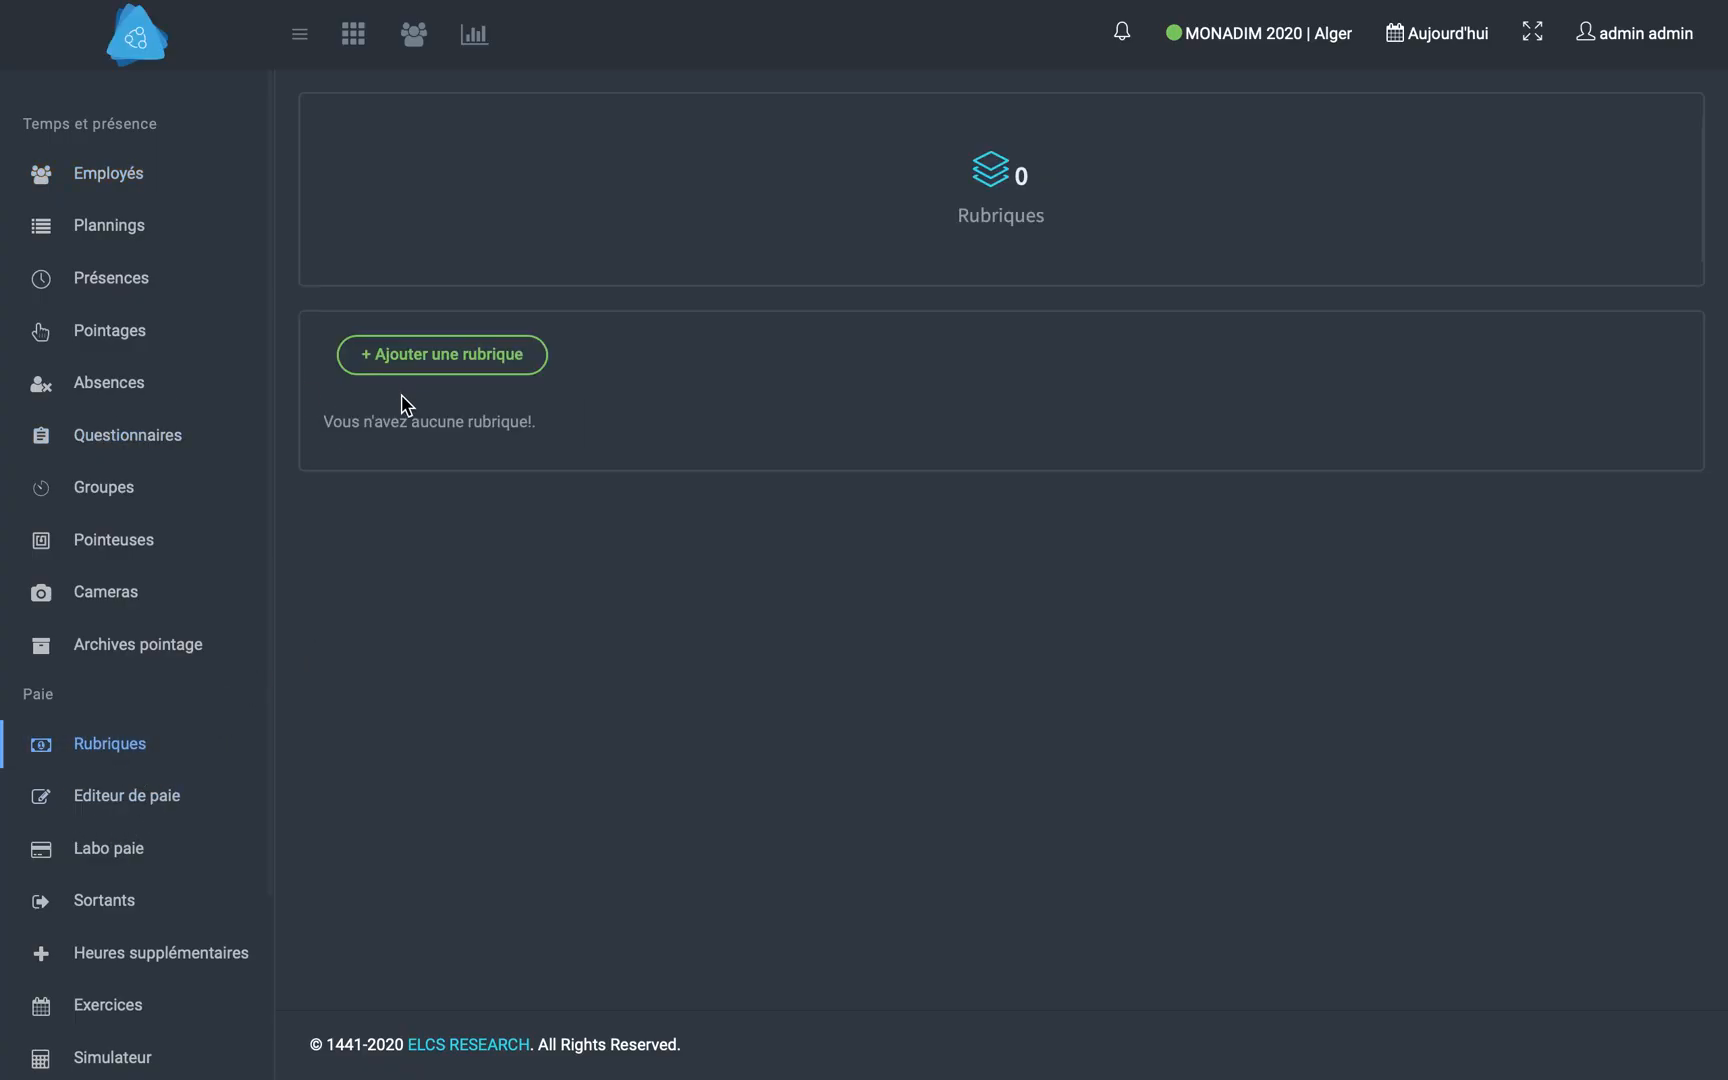
click(400, 356)
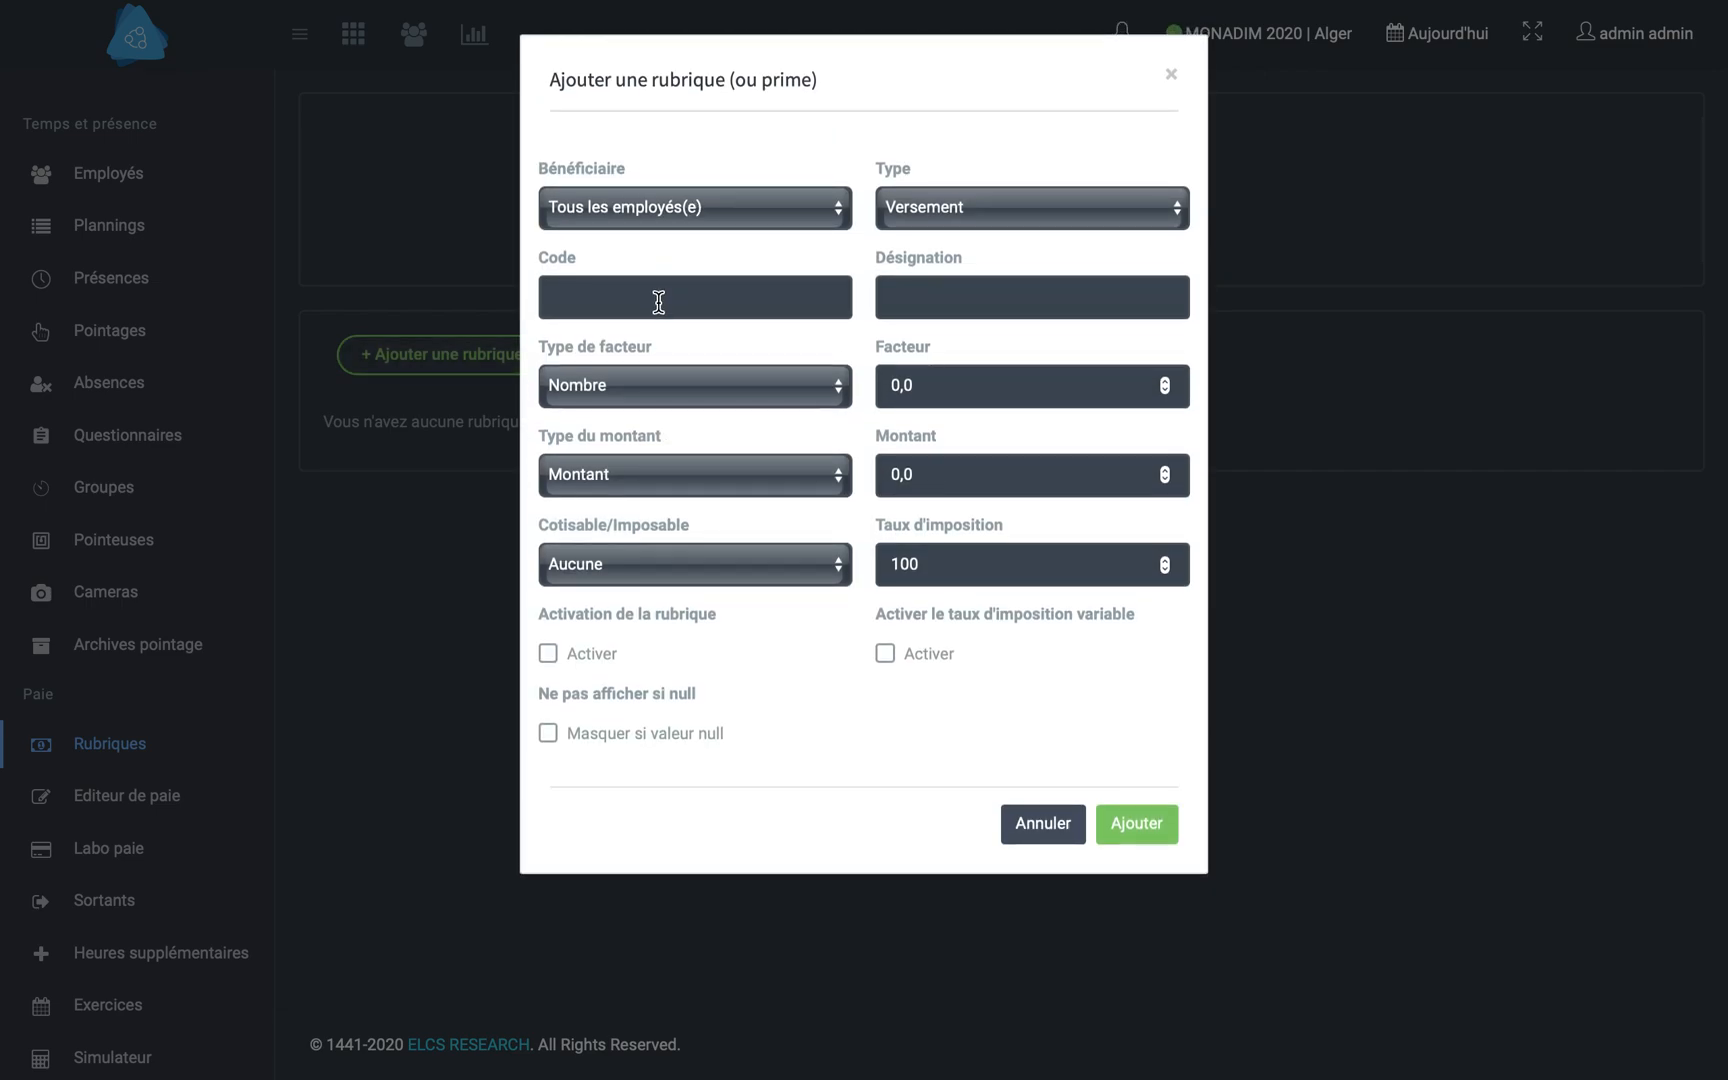
click(659, 302)
key(Tab)
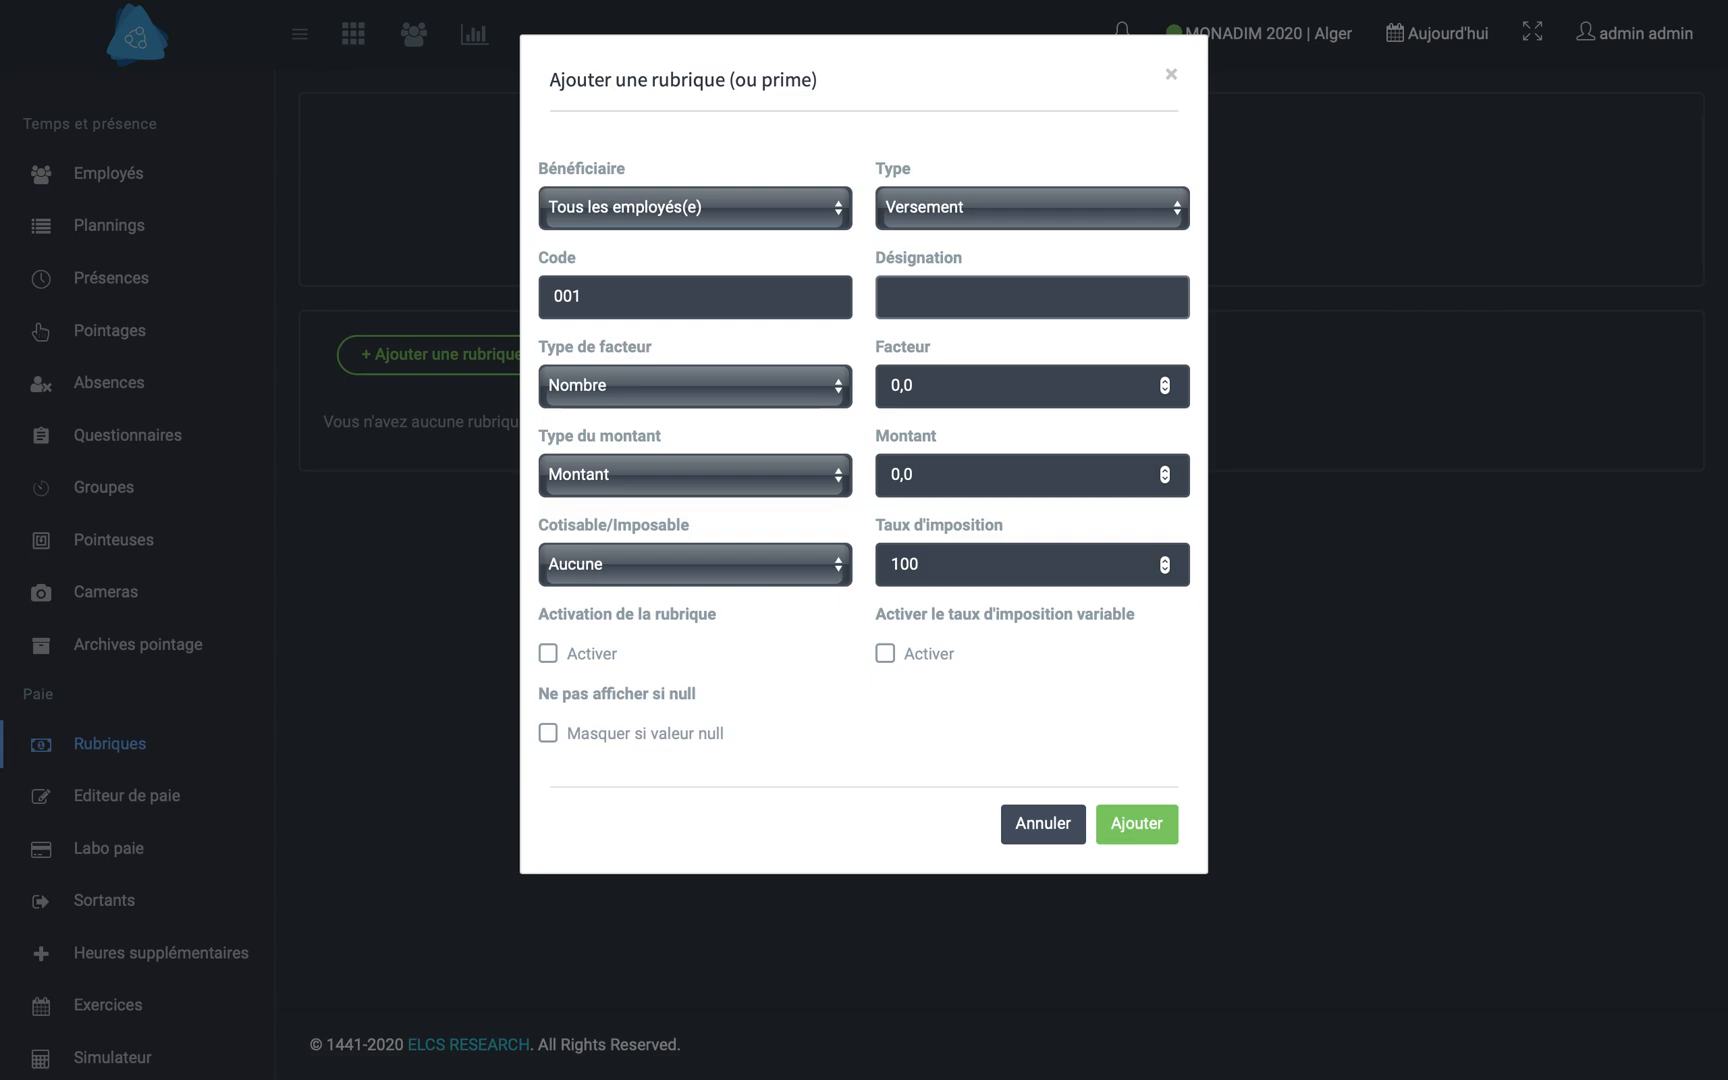
click(626, 385)
click(701, 460)
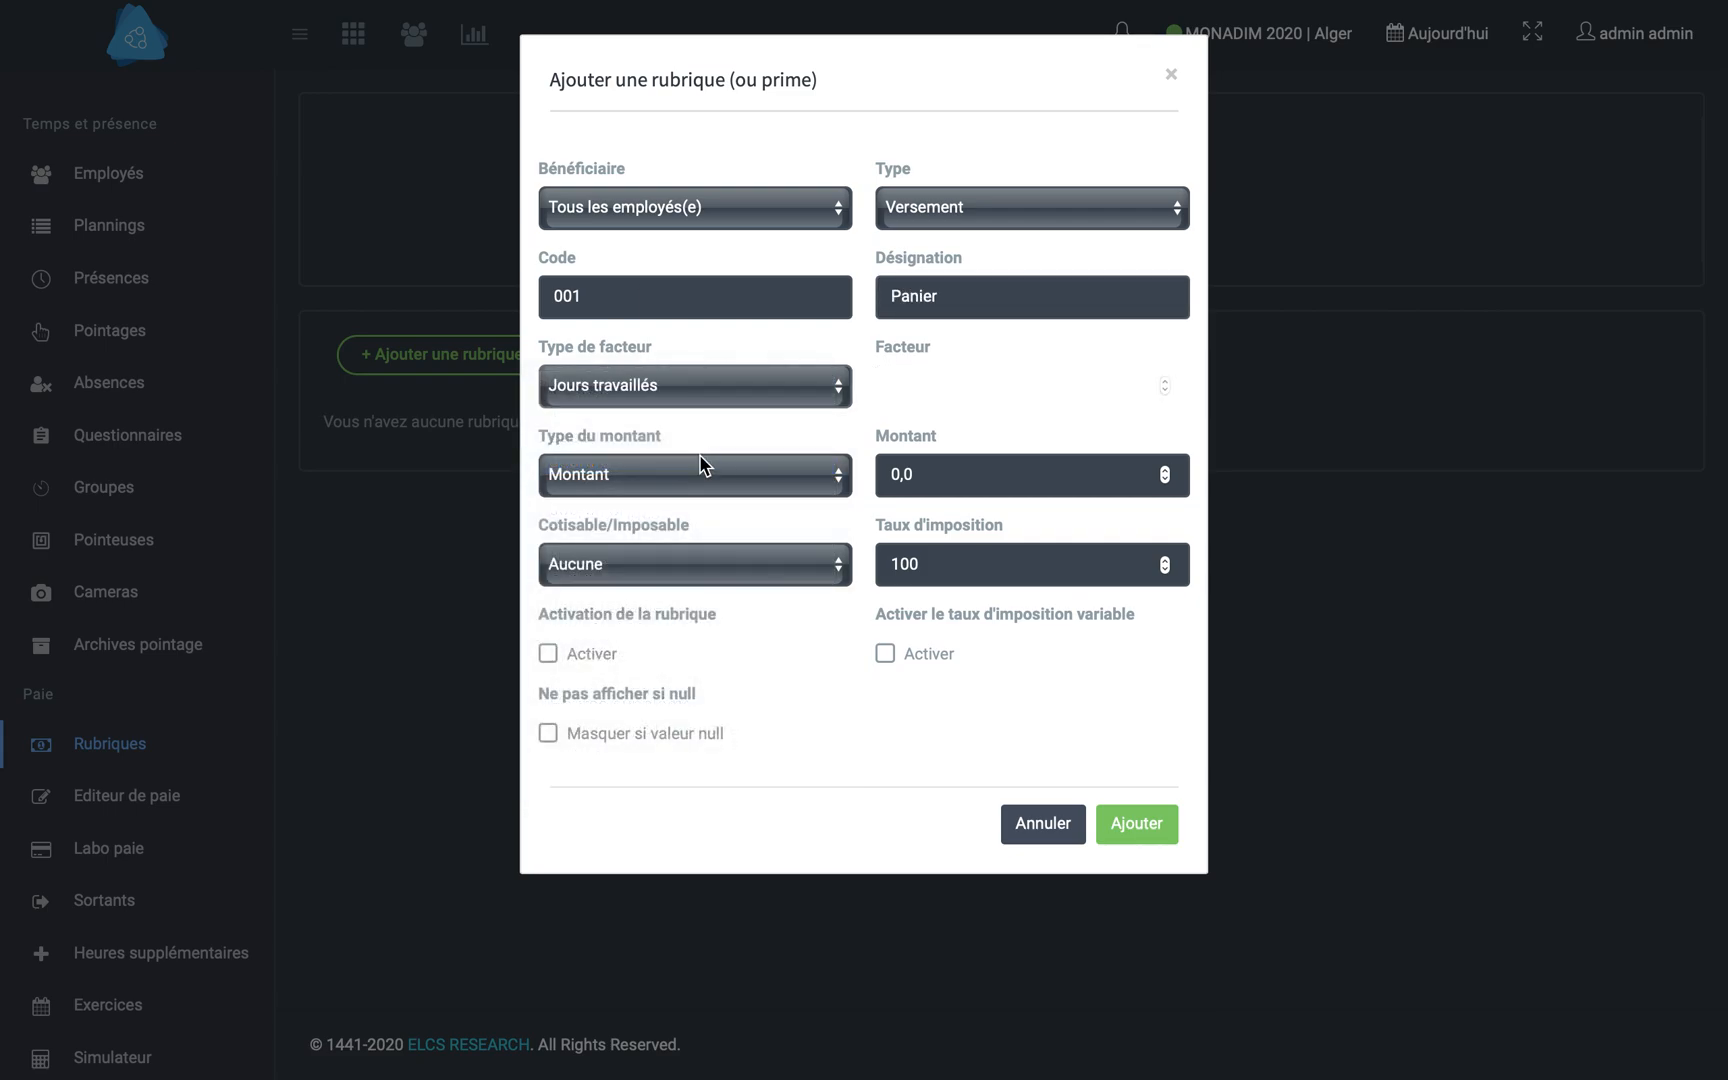
- Set the Panier rubrique's amount to 300, make it Imposable, activate it and add it
click(658, 475)
click(940, 477)
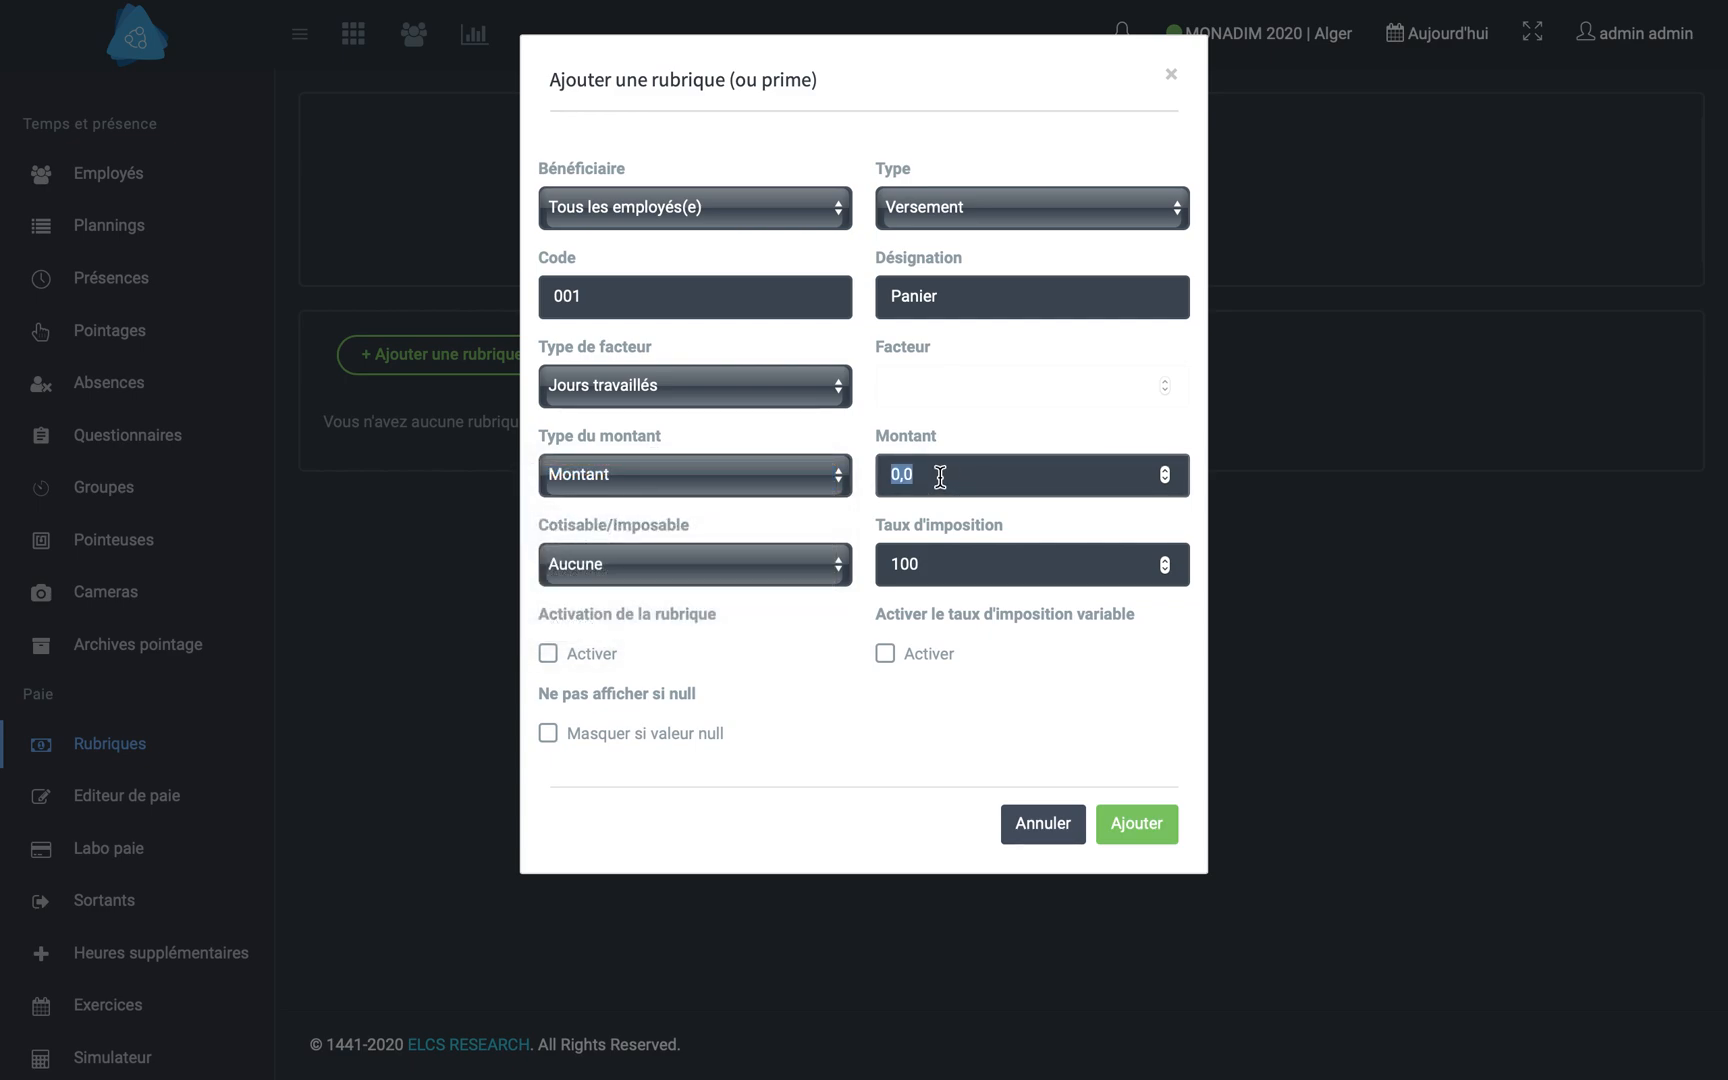
text(300)
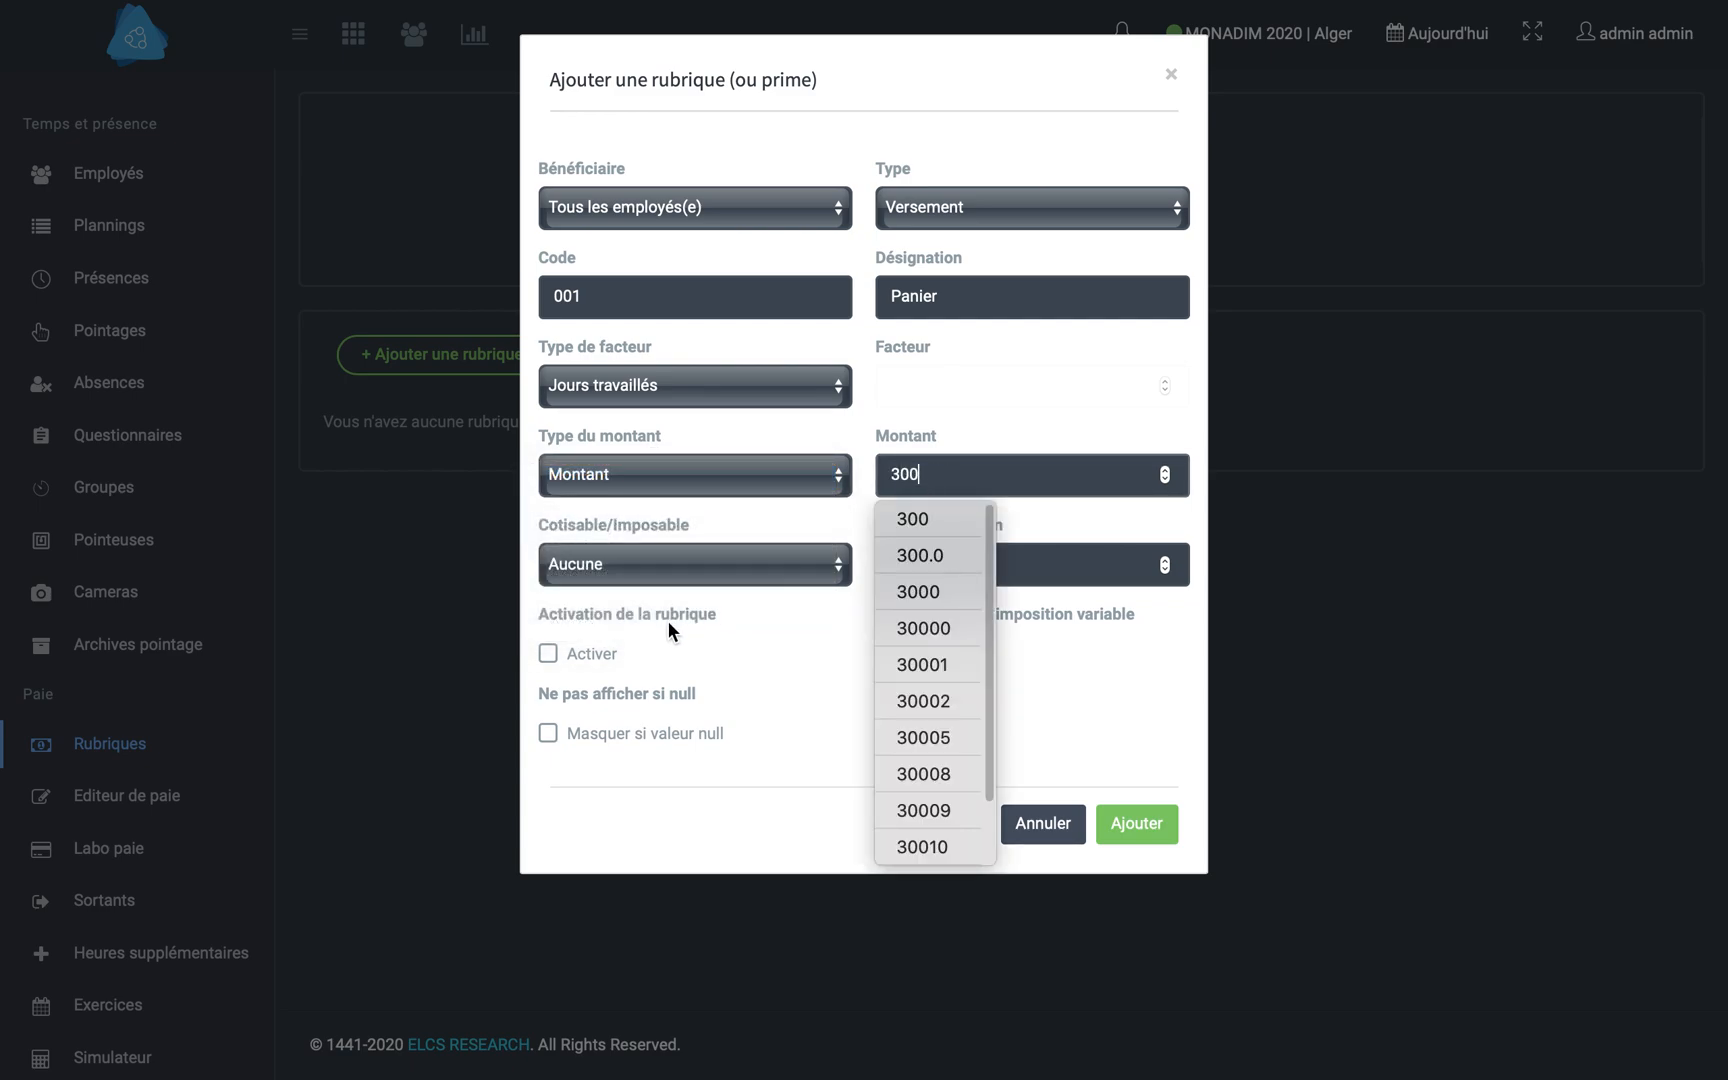
click(645, 575)
click(644, 612)
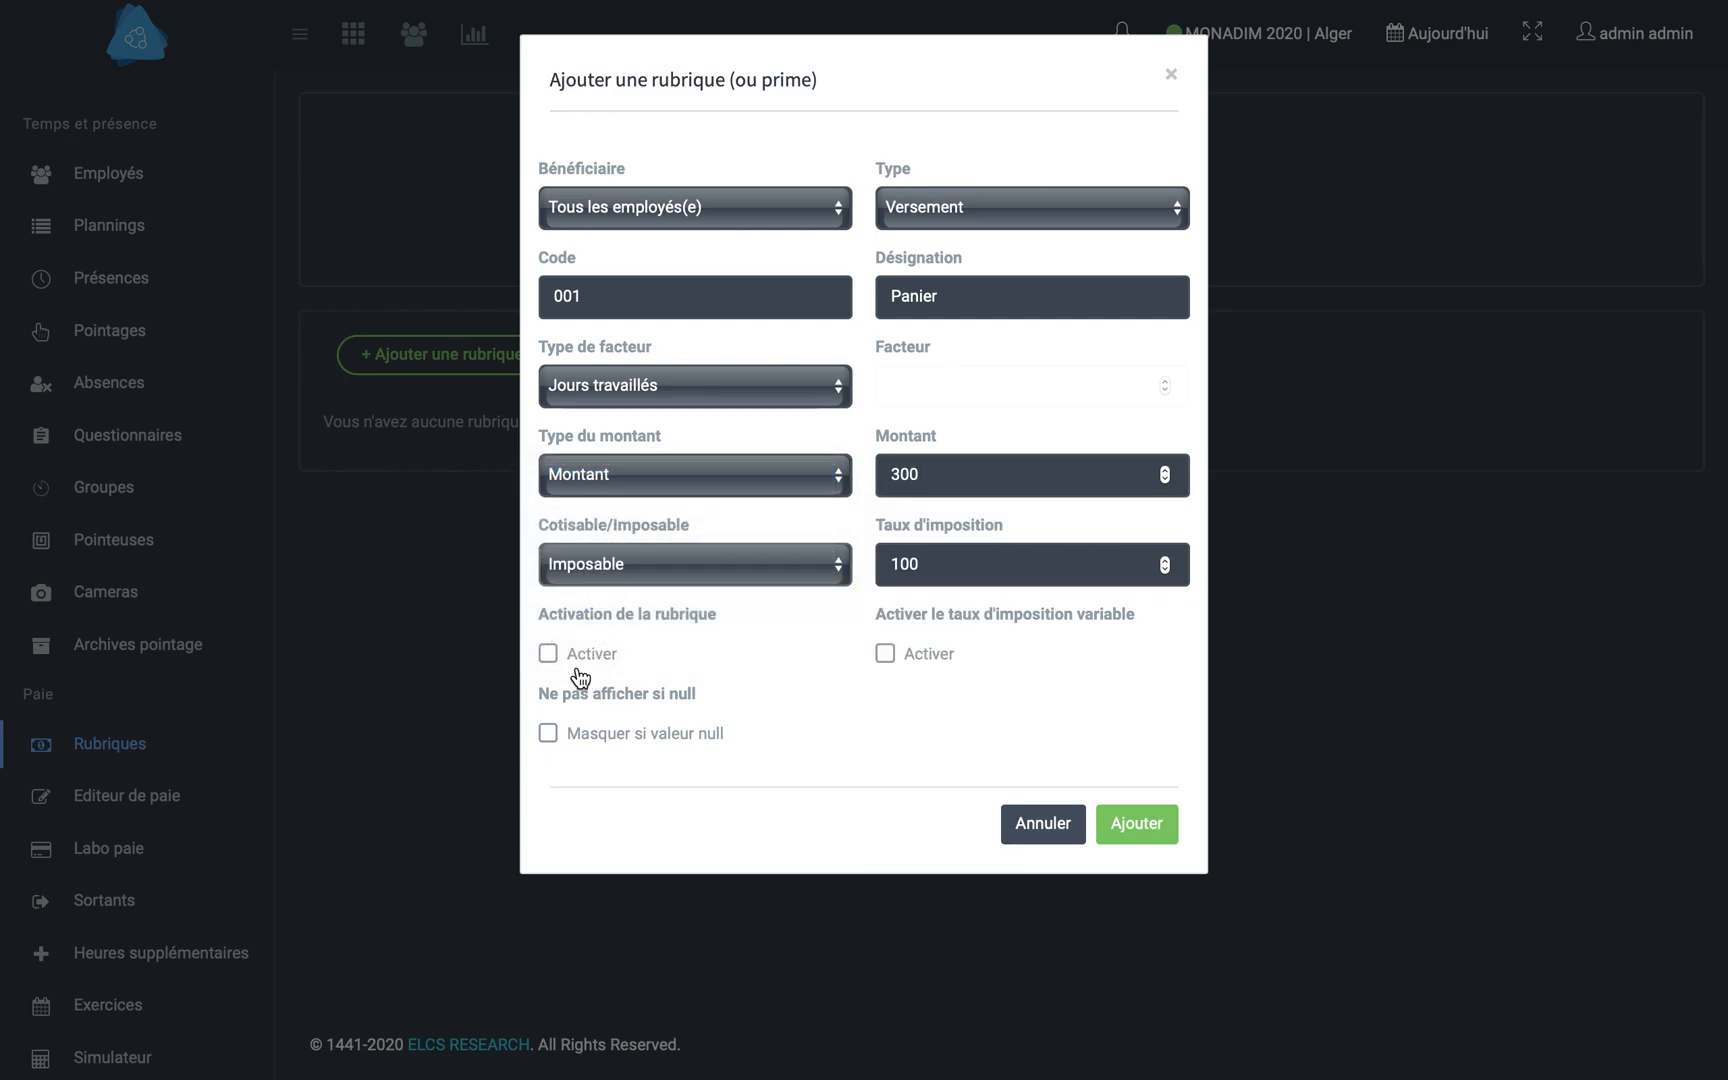
click(548, 656)
click(1128, 823)
- Generate the current month's payroll sheet in Labo paie and open it
scroll(200, 760, down, 1)
click(139, 817)
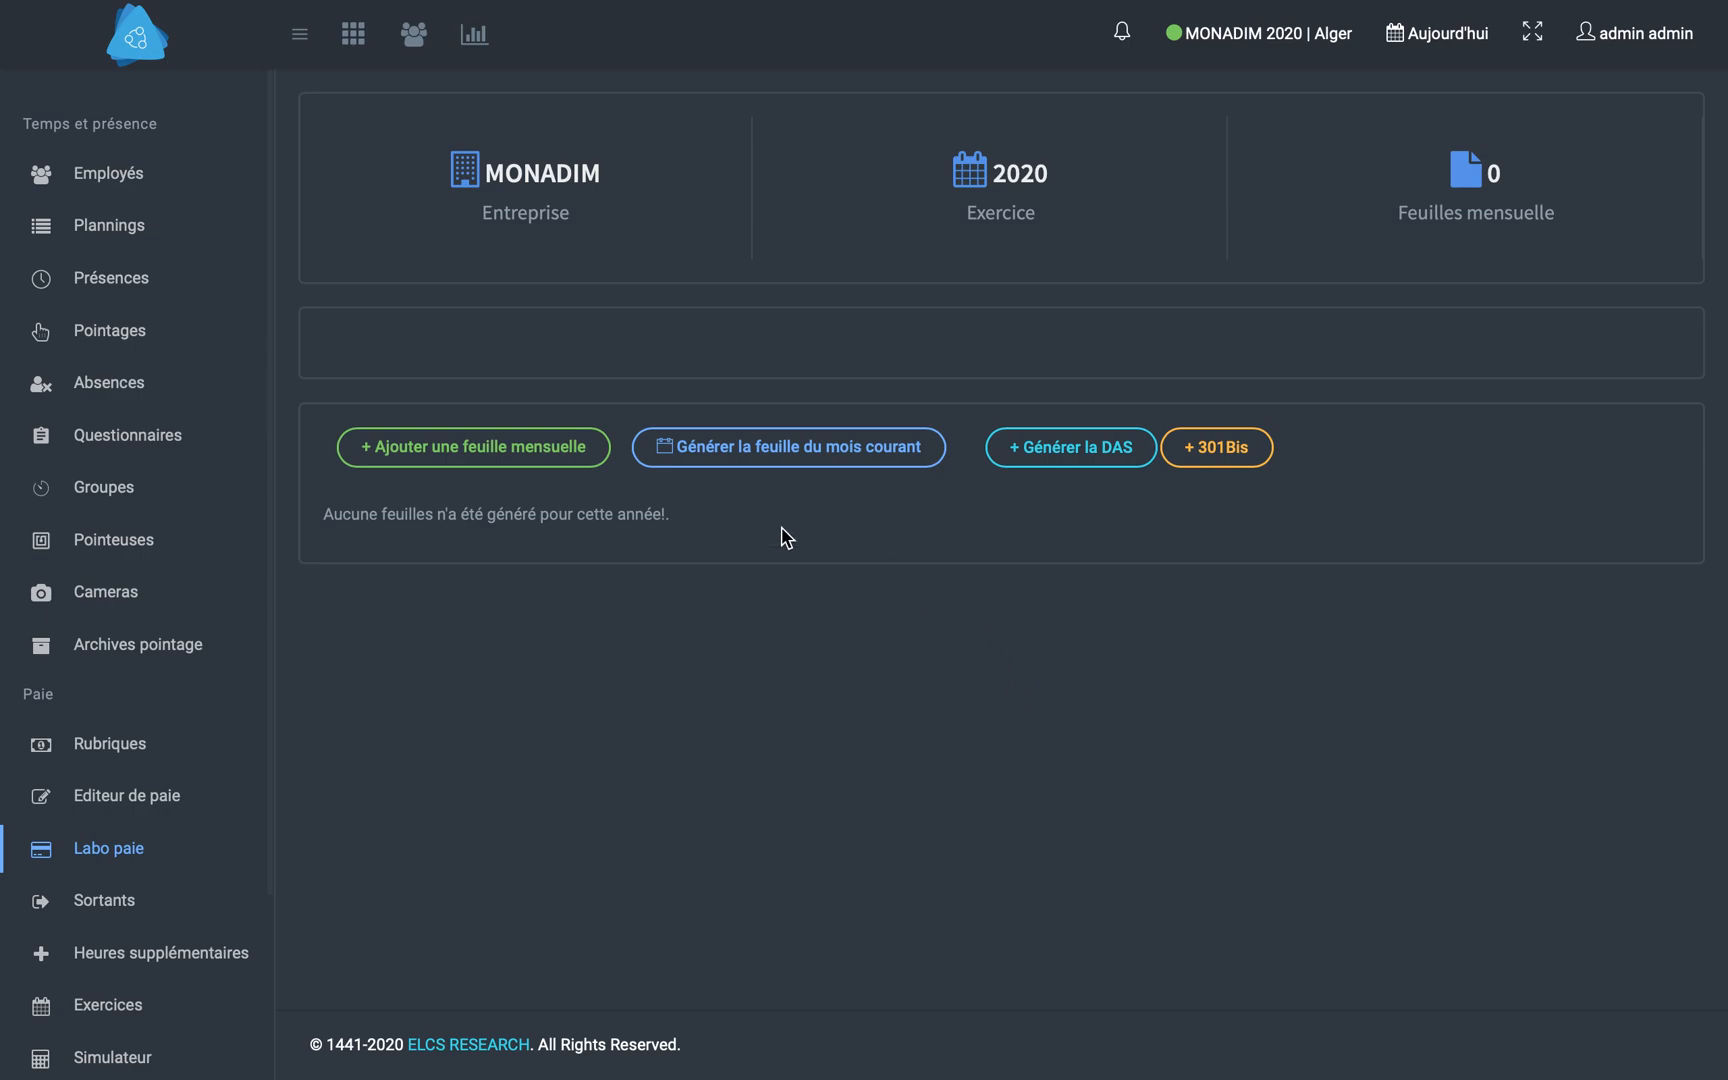
click(798, 461)
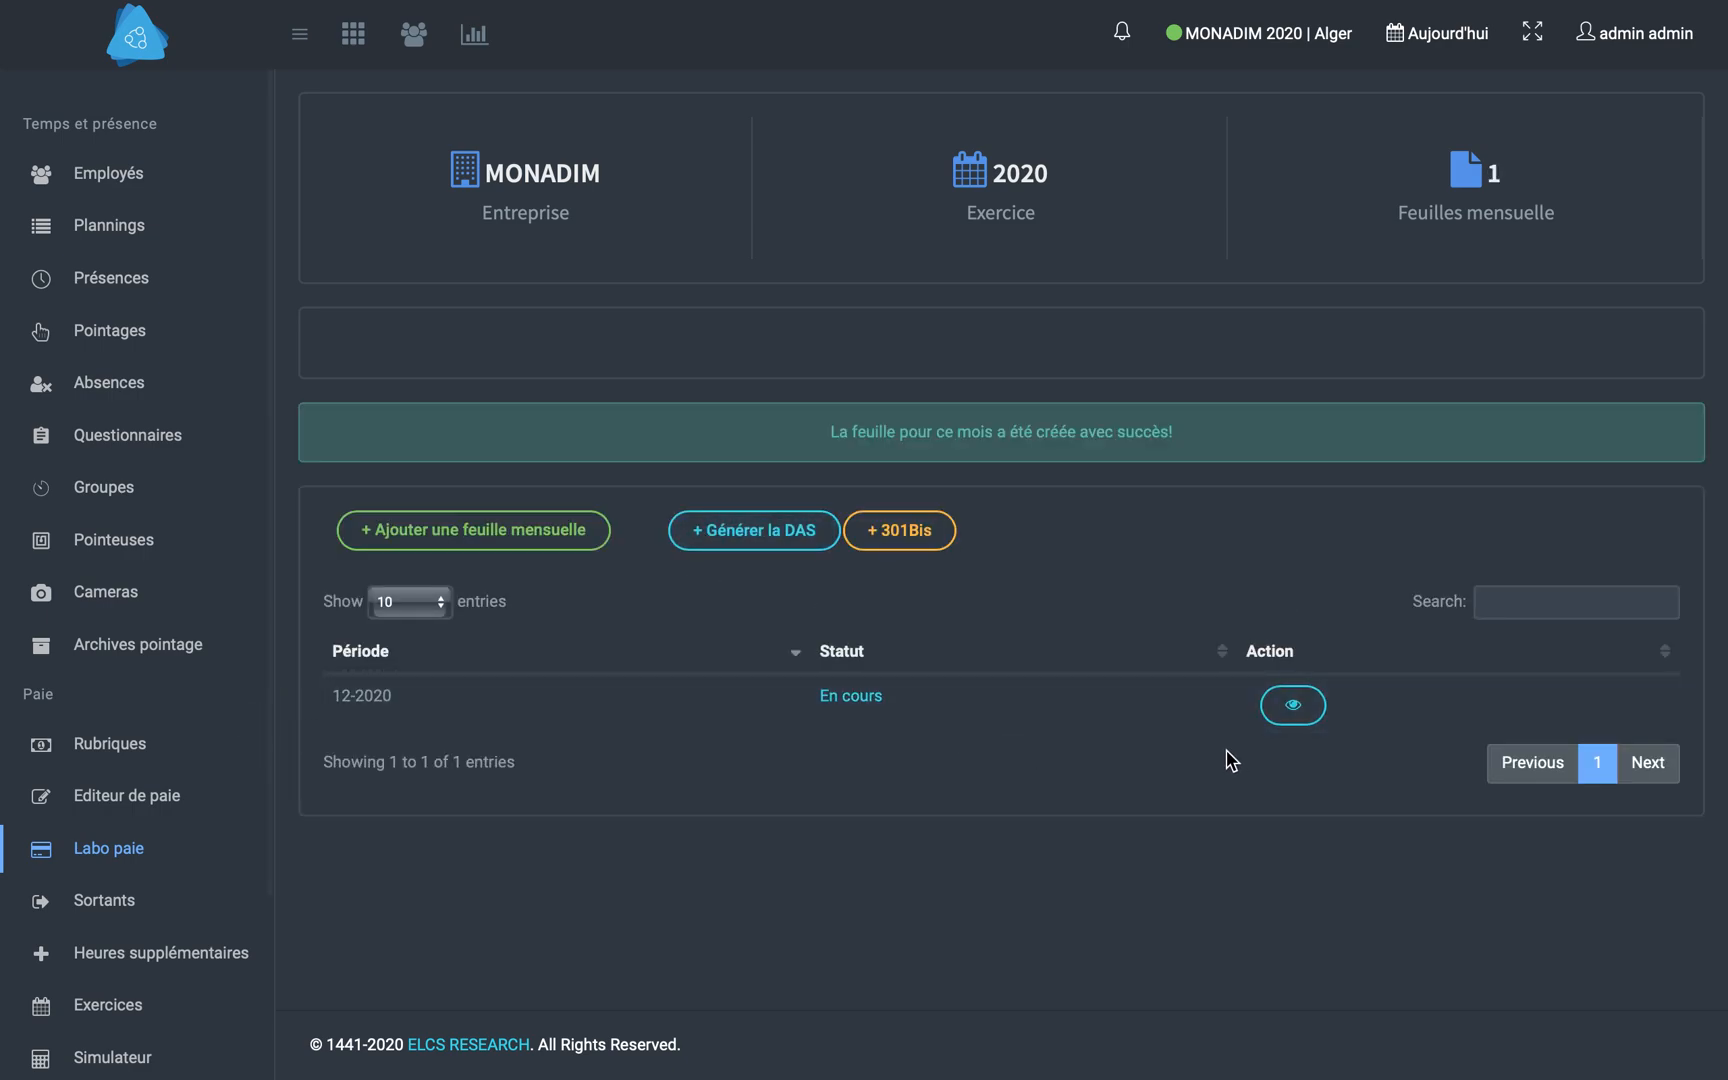
click(1295, 710)
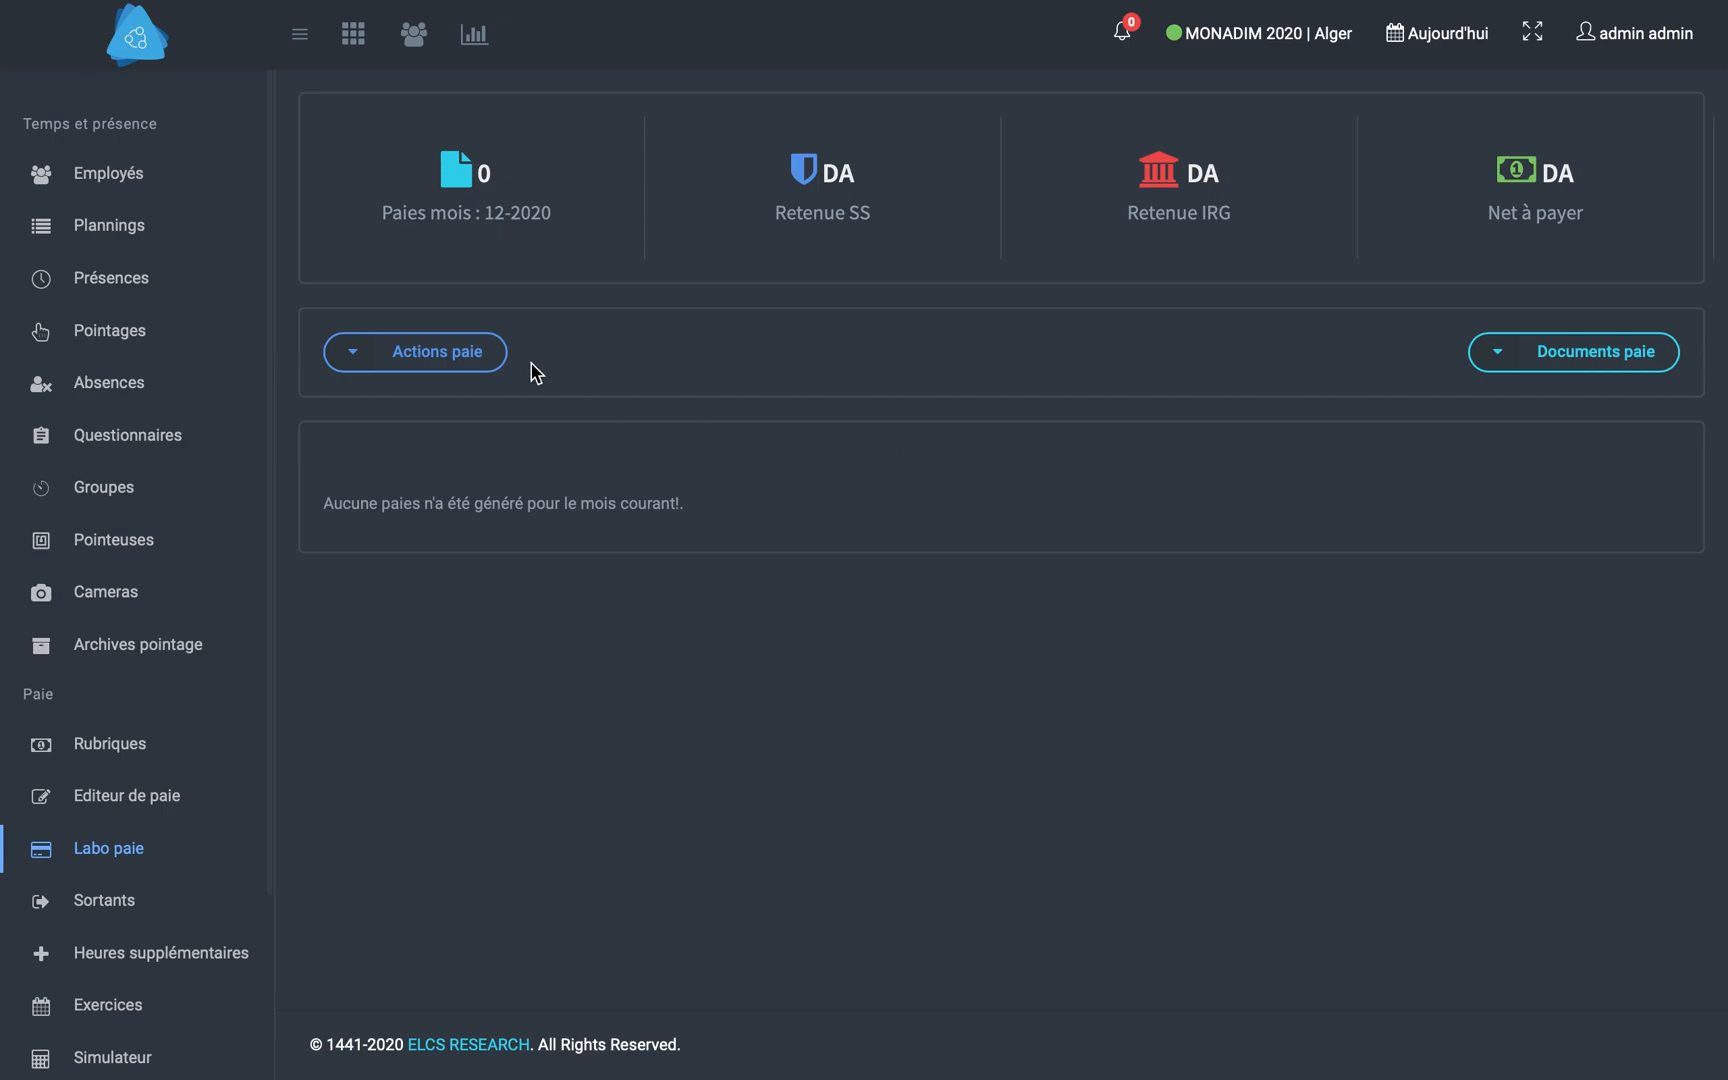
- View the pre-payroll data import page for 12-2020 and return to the monthly sheet
click(505, 364)
click(467, 442)
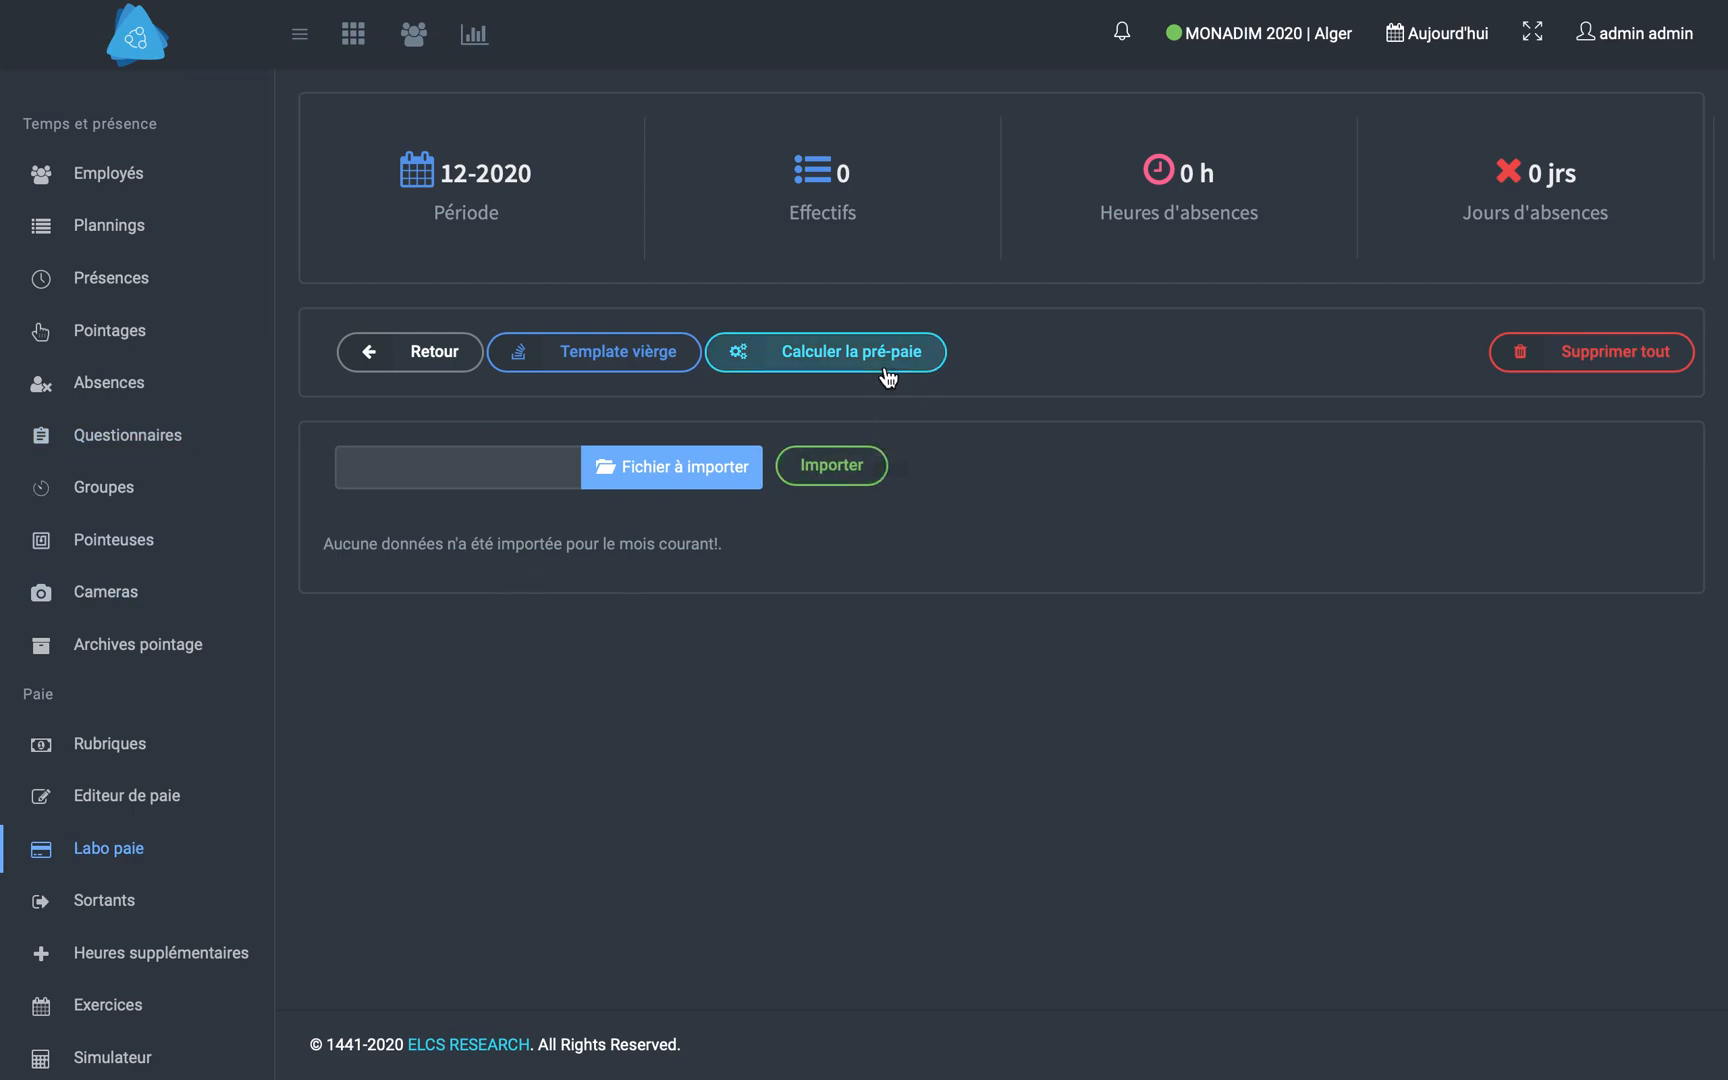
click(806, 351)
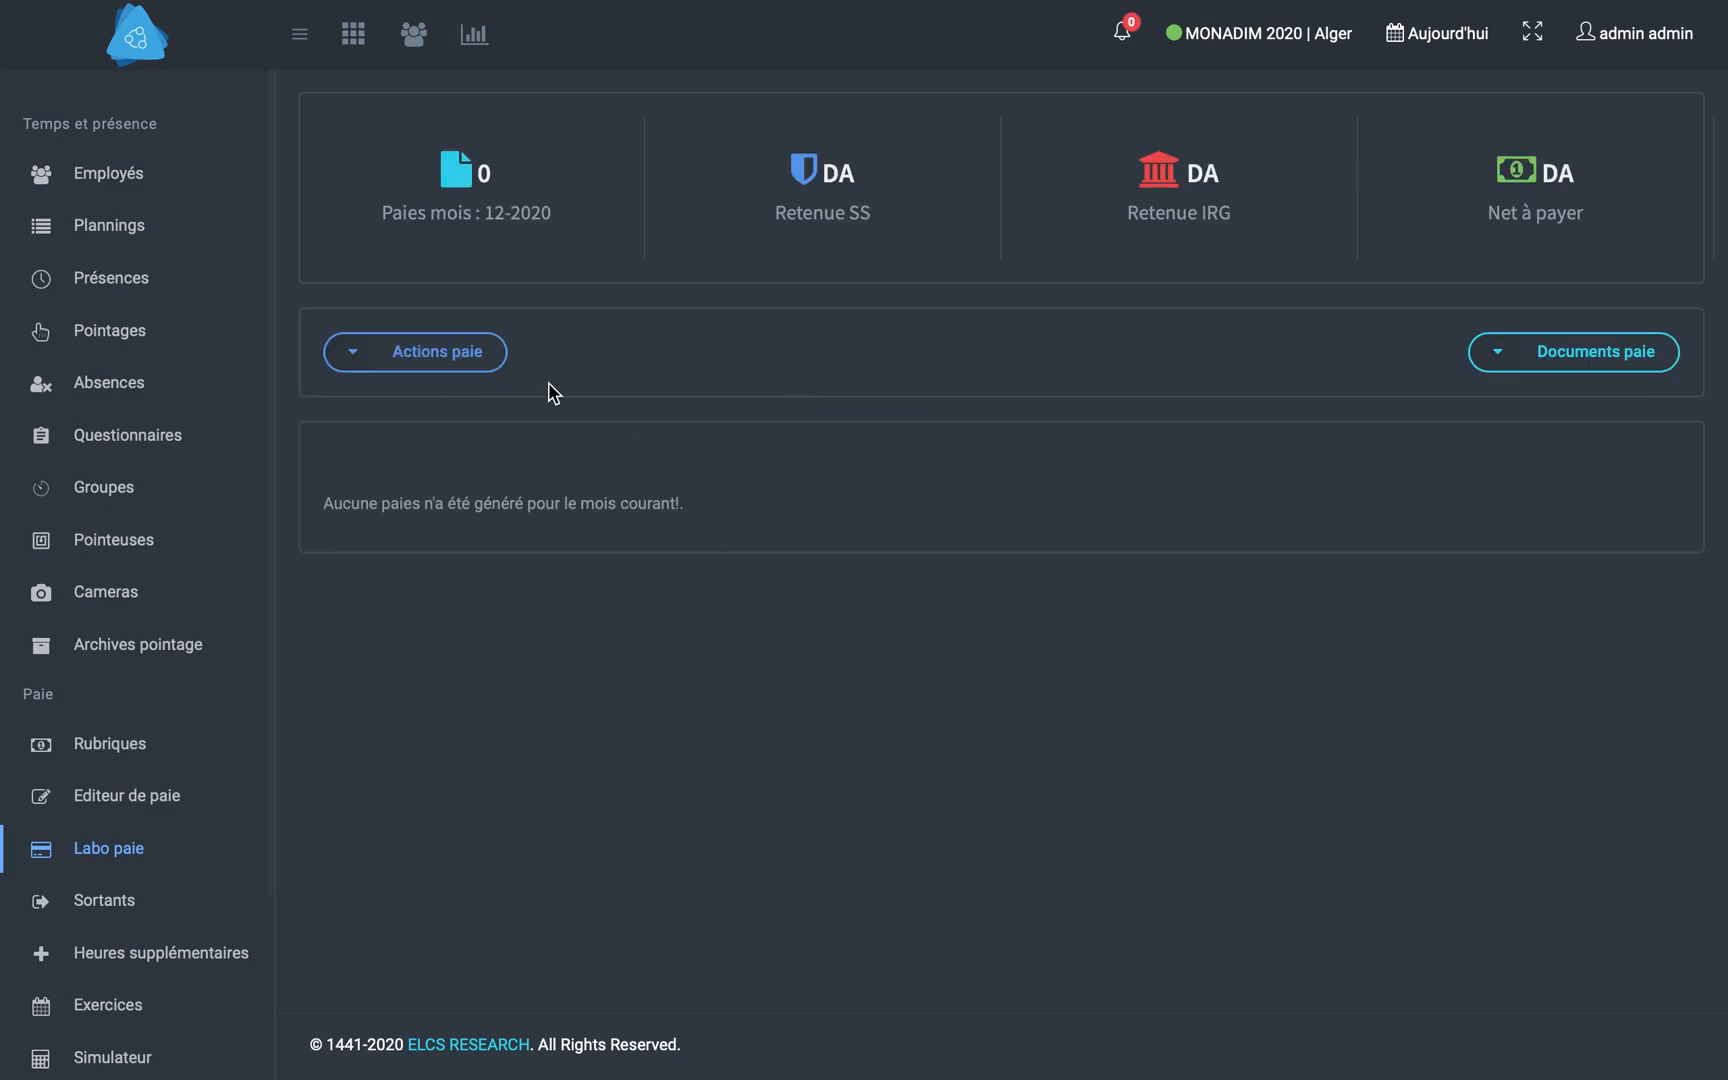
- Generate the monthly pays for 12-2020 with Pull paie and confirm the operation
click(443, 372)
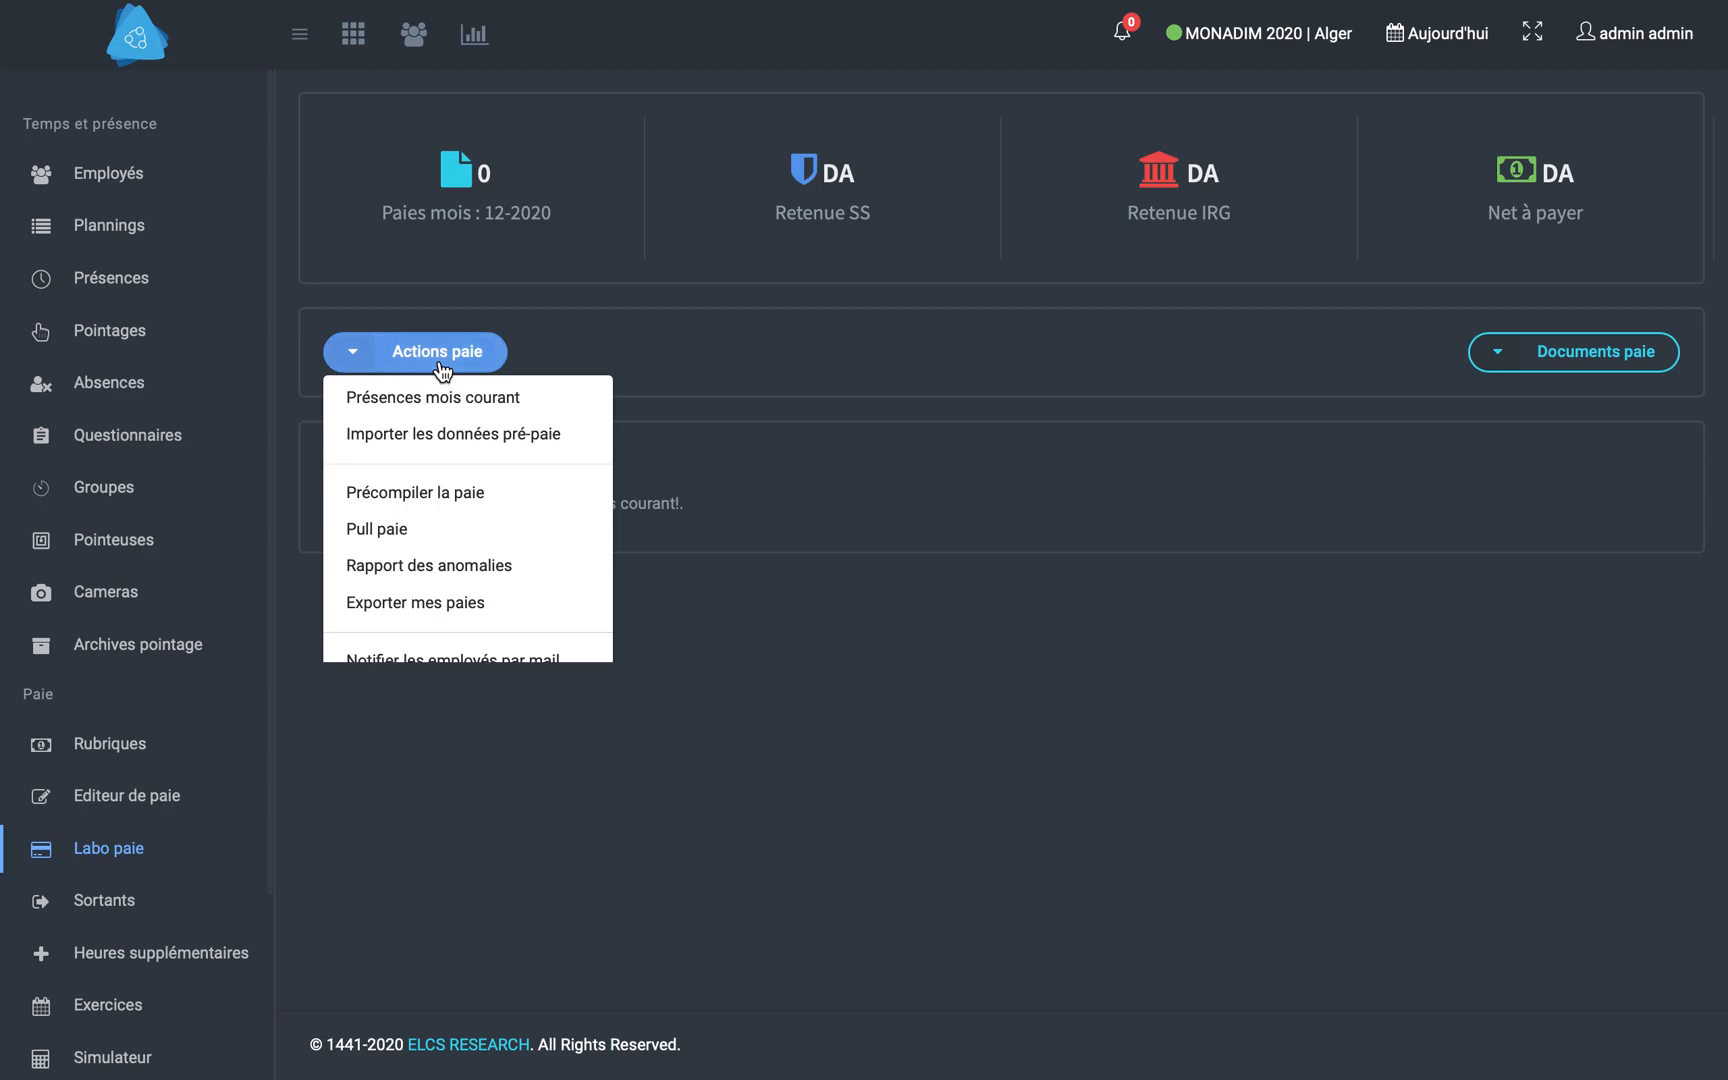
click(442, 532)
click(848, 684)
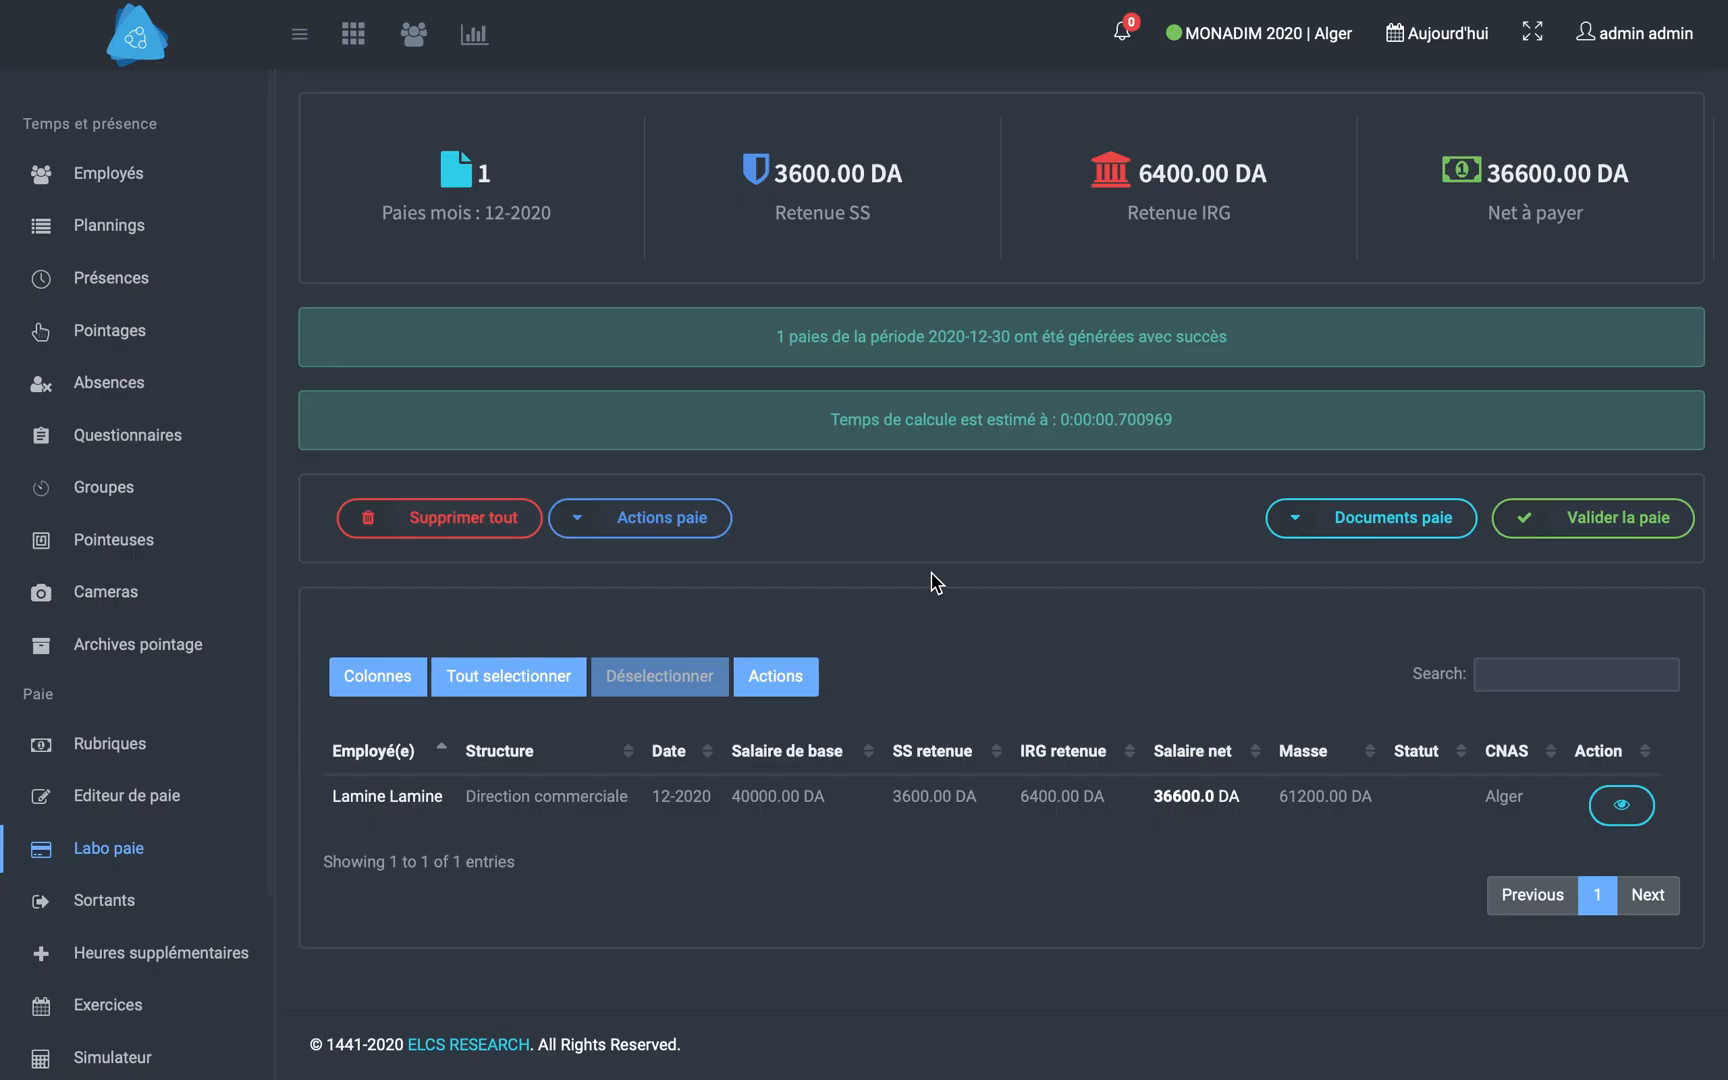
- Examine the employee's pay details for 12-2020 and the printable payslip
click(1618, 806)
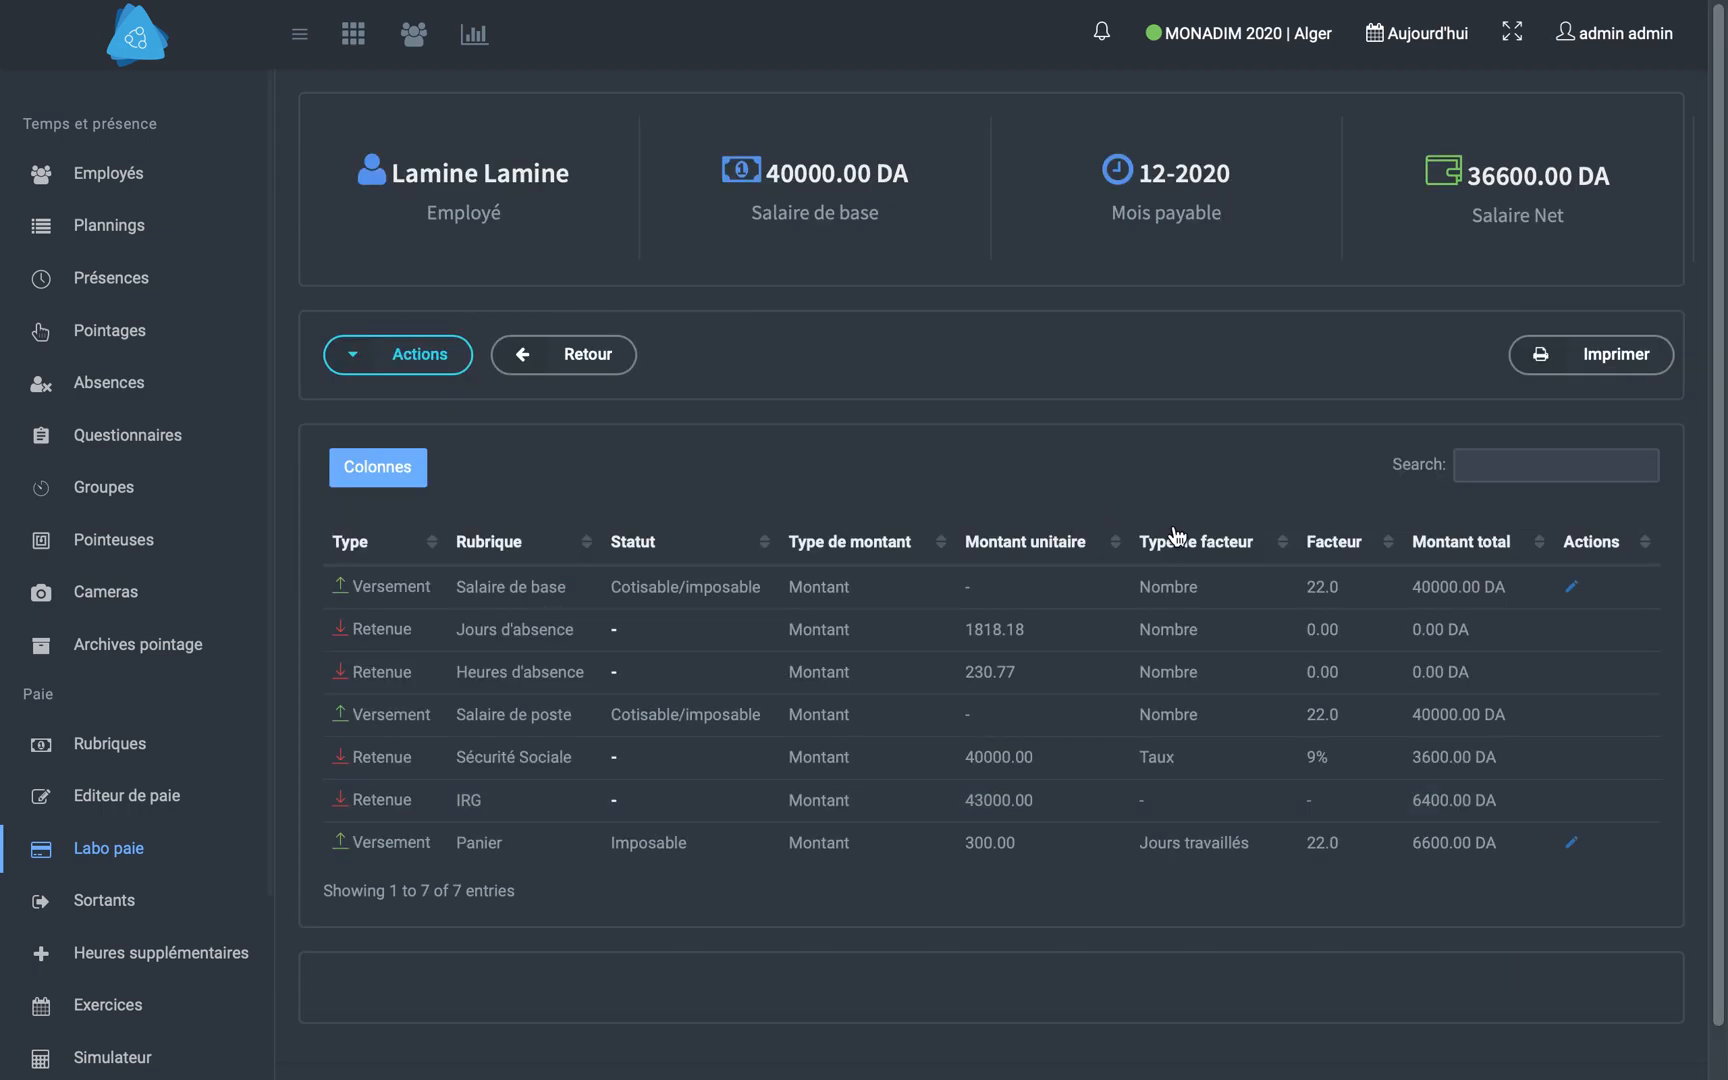
scroll(1188, 537, down, 1)
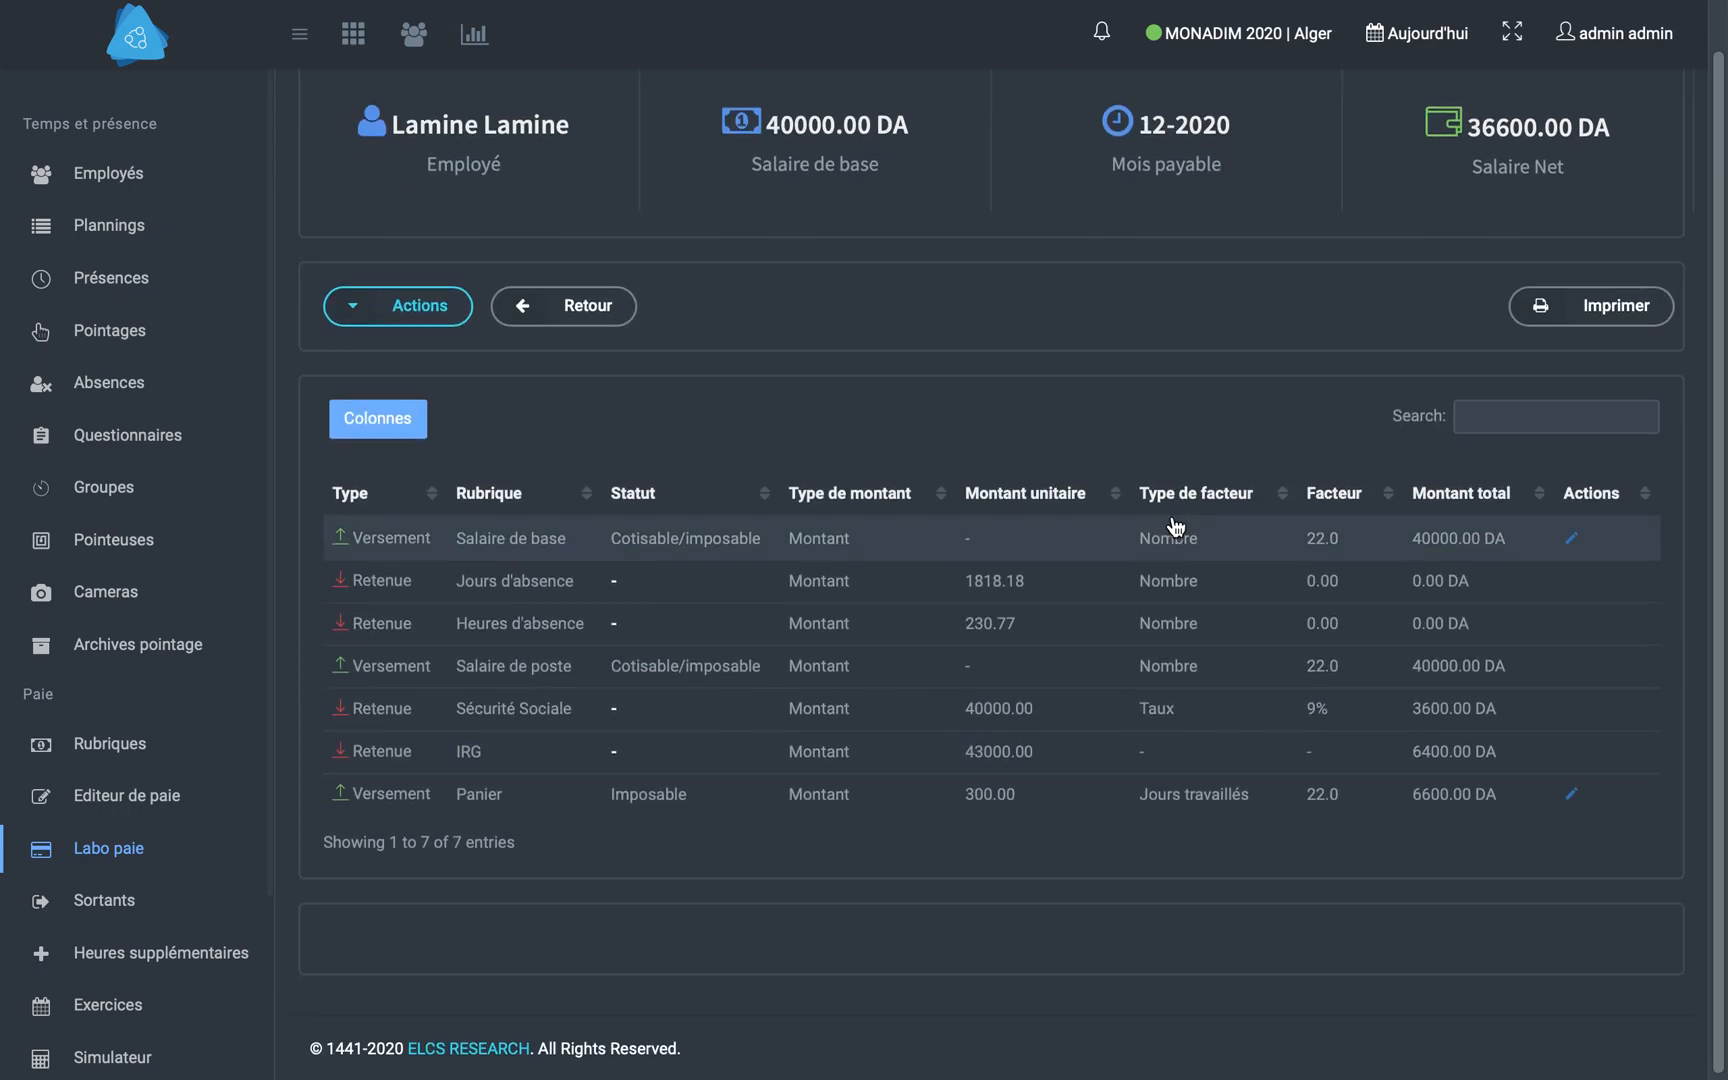
click(1597, 322)
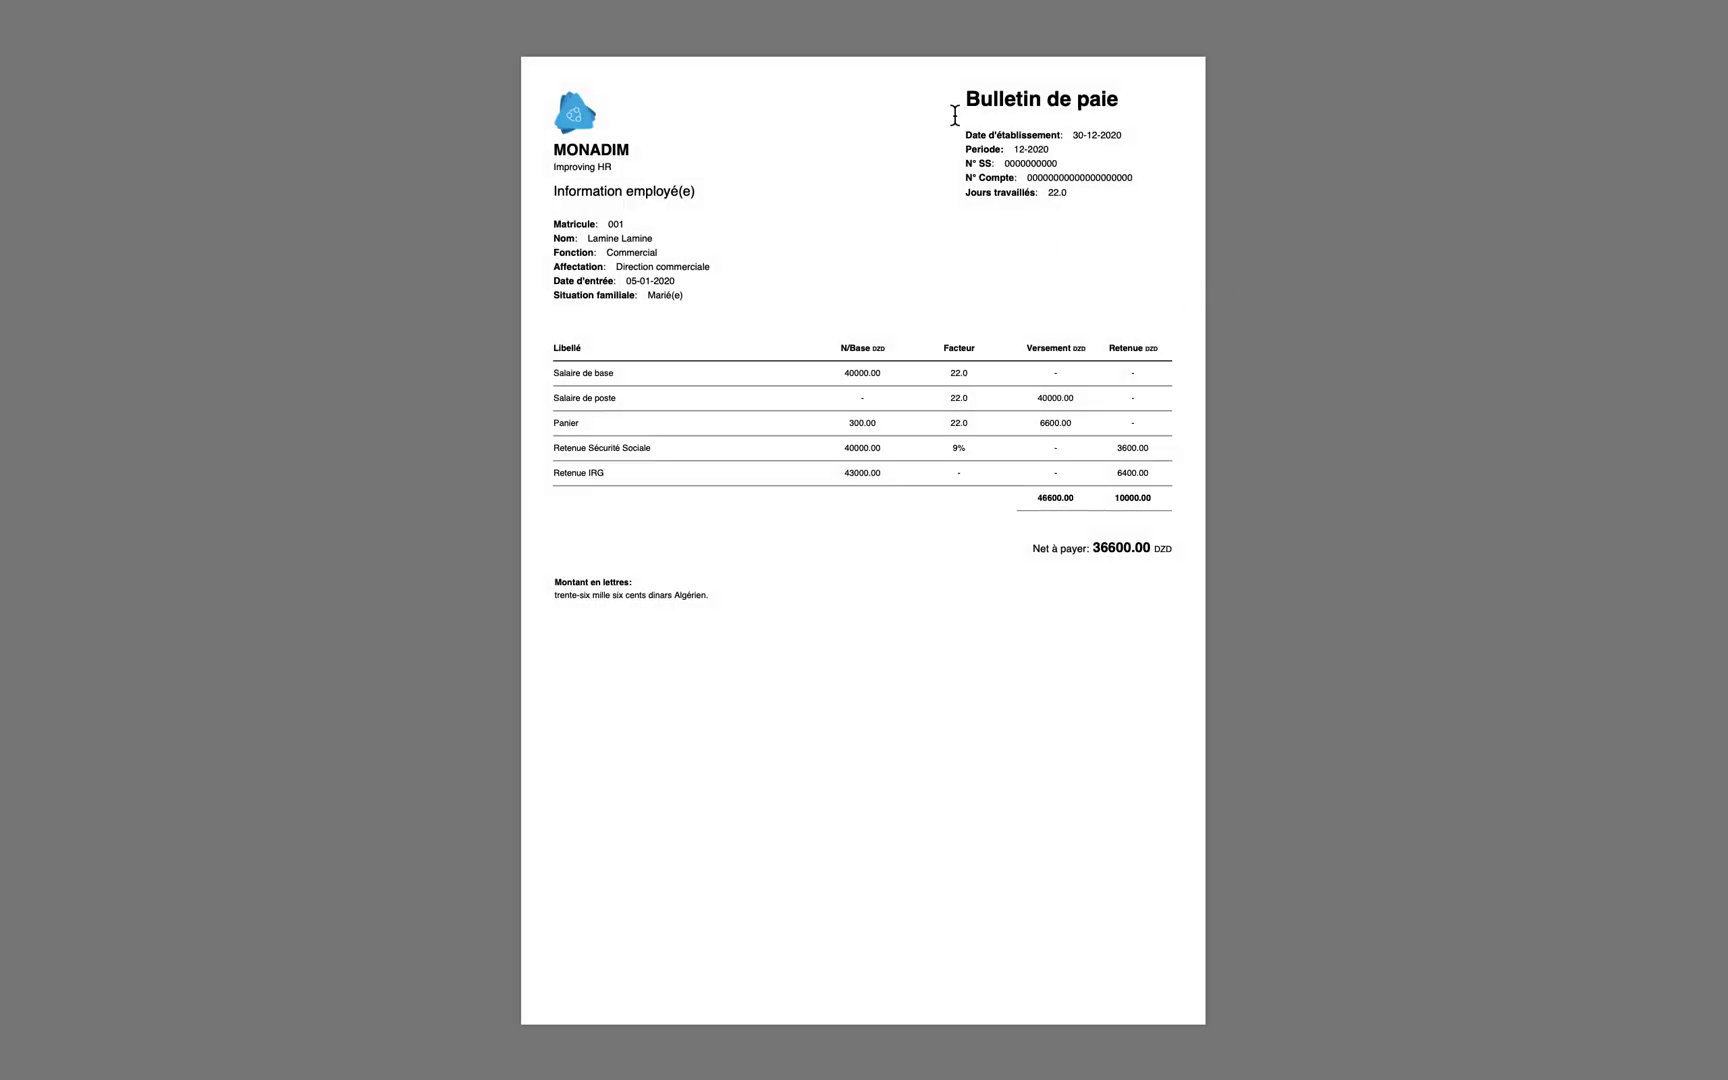
click(540, 100)
- Check the available payslip actions and payroll documents, and try to validate the 12-2020 payroll
click(442, 313)
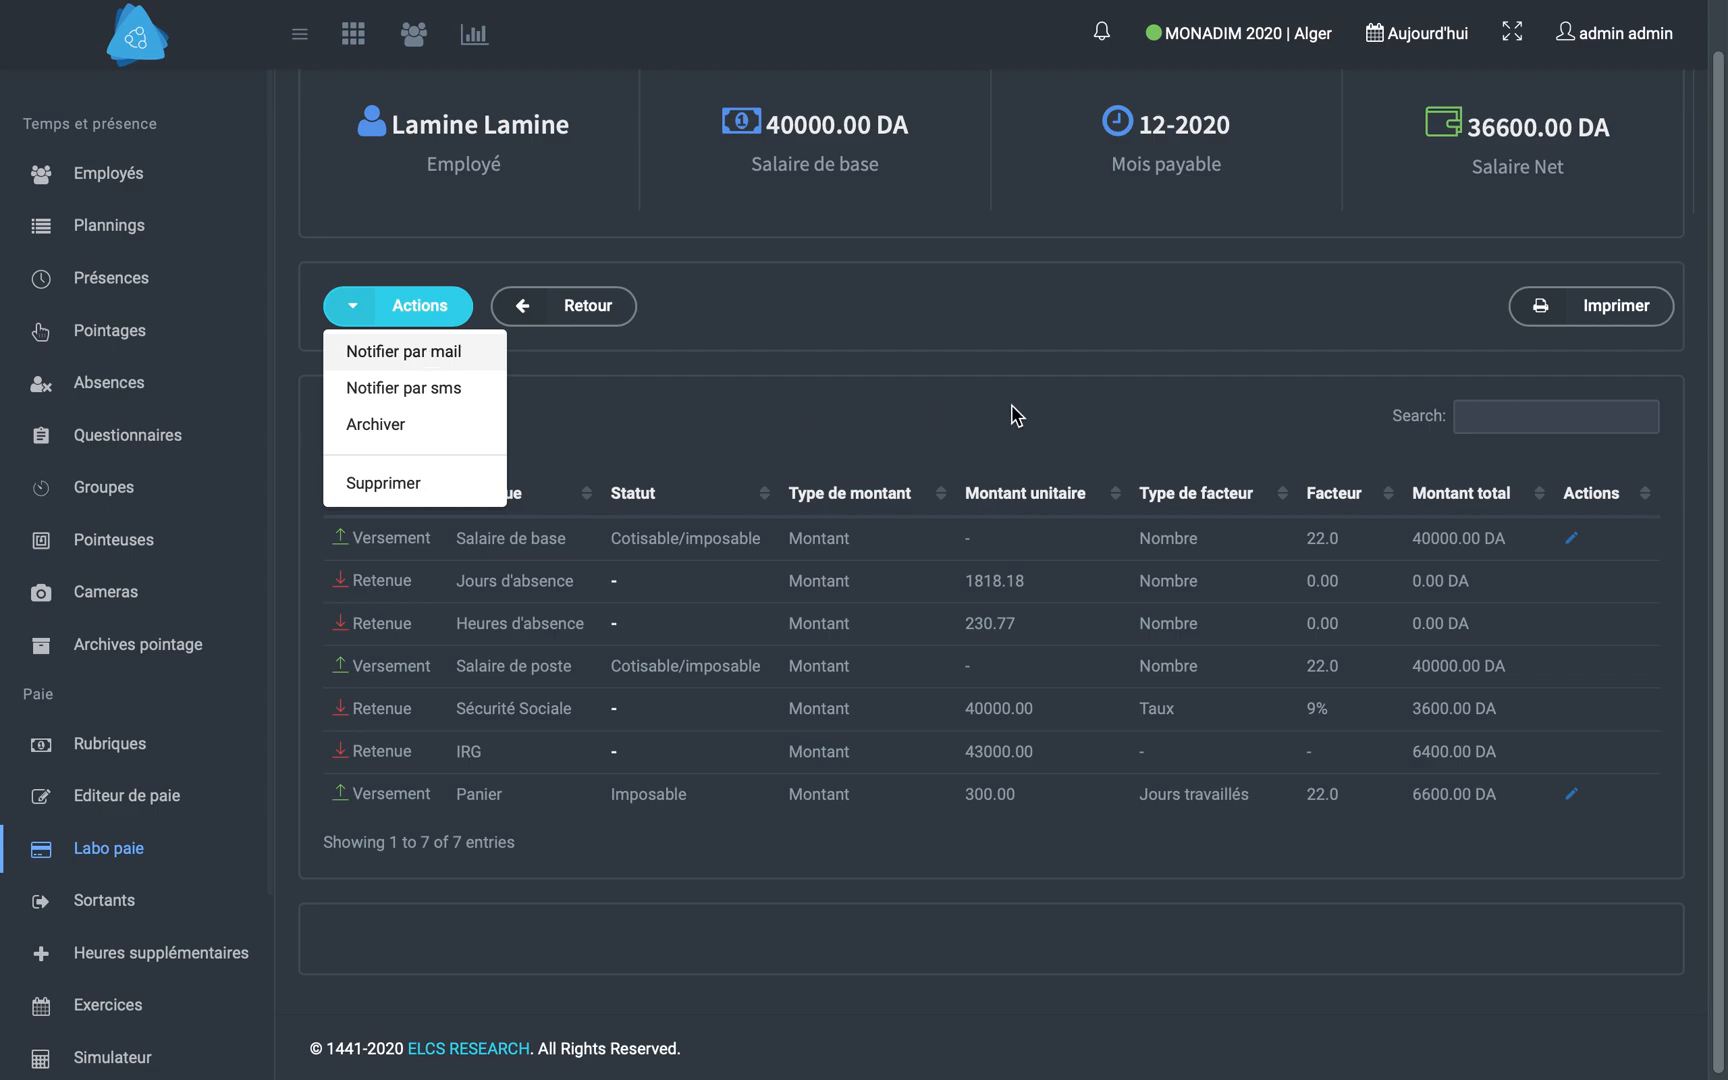
click(562, 438)
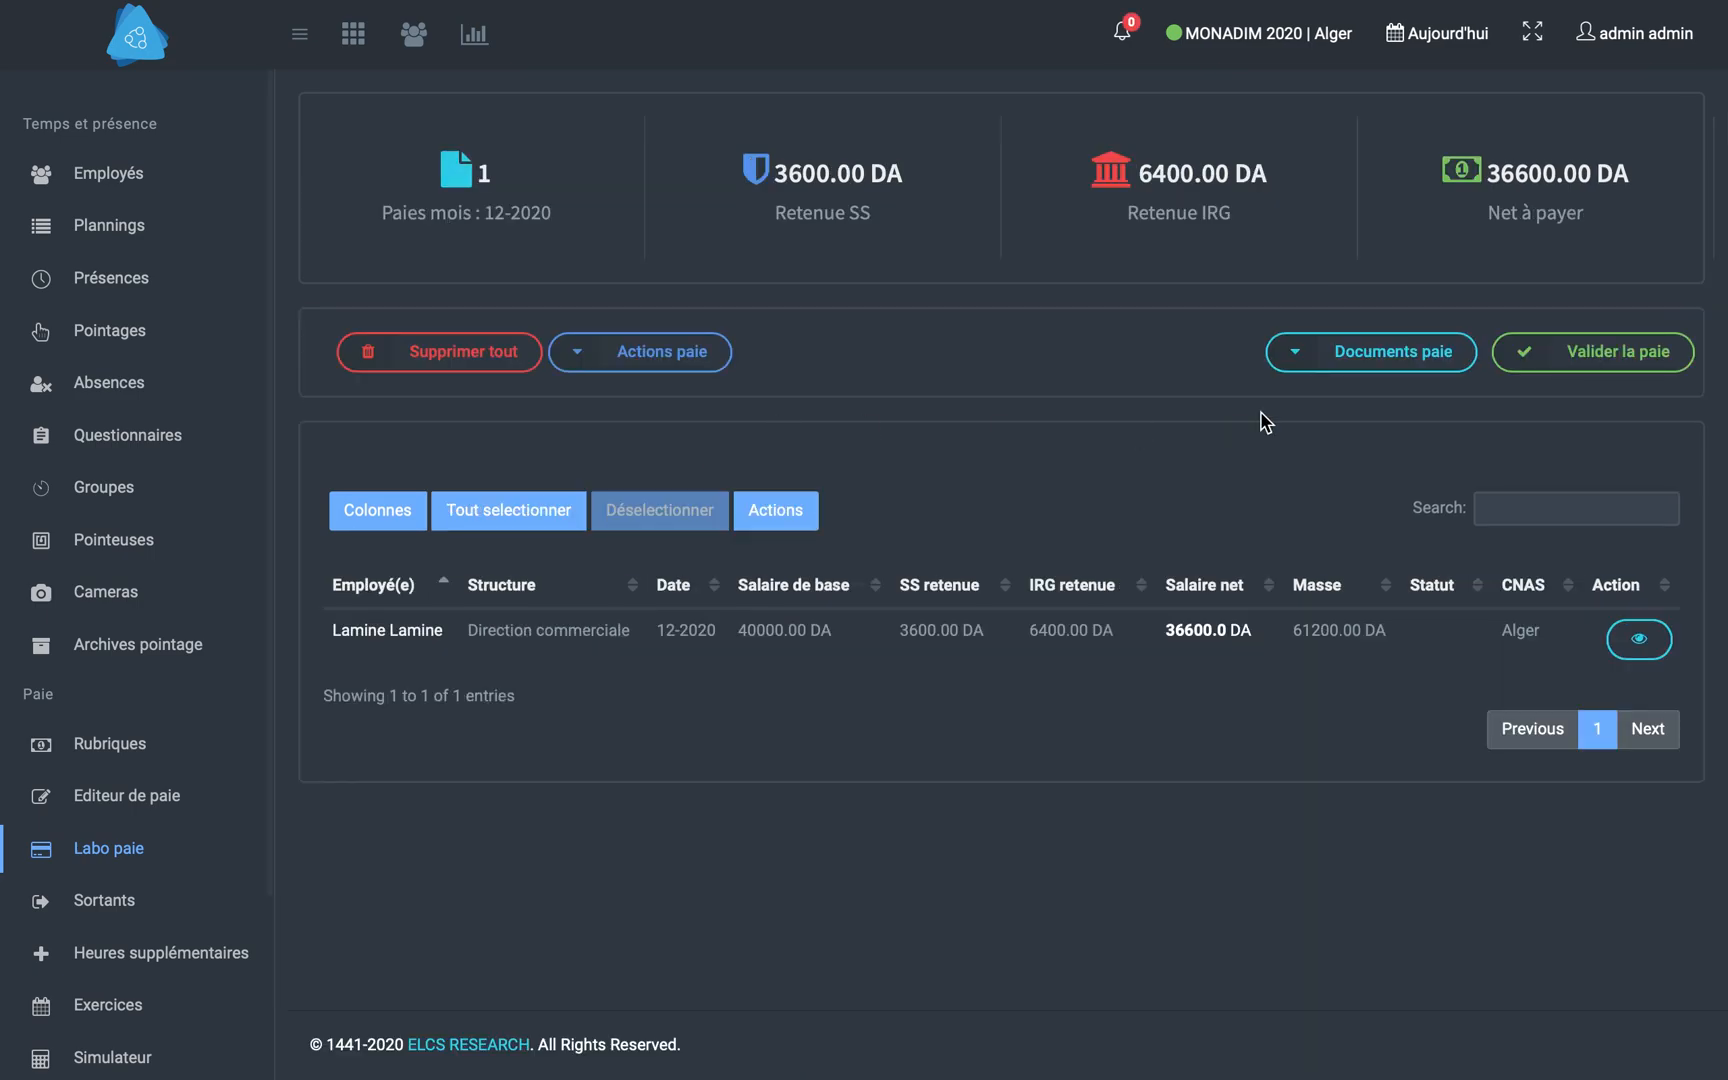
click(1349, 368)
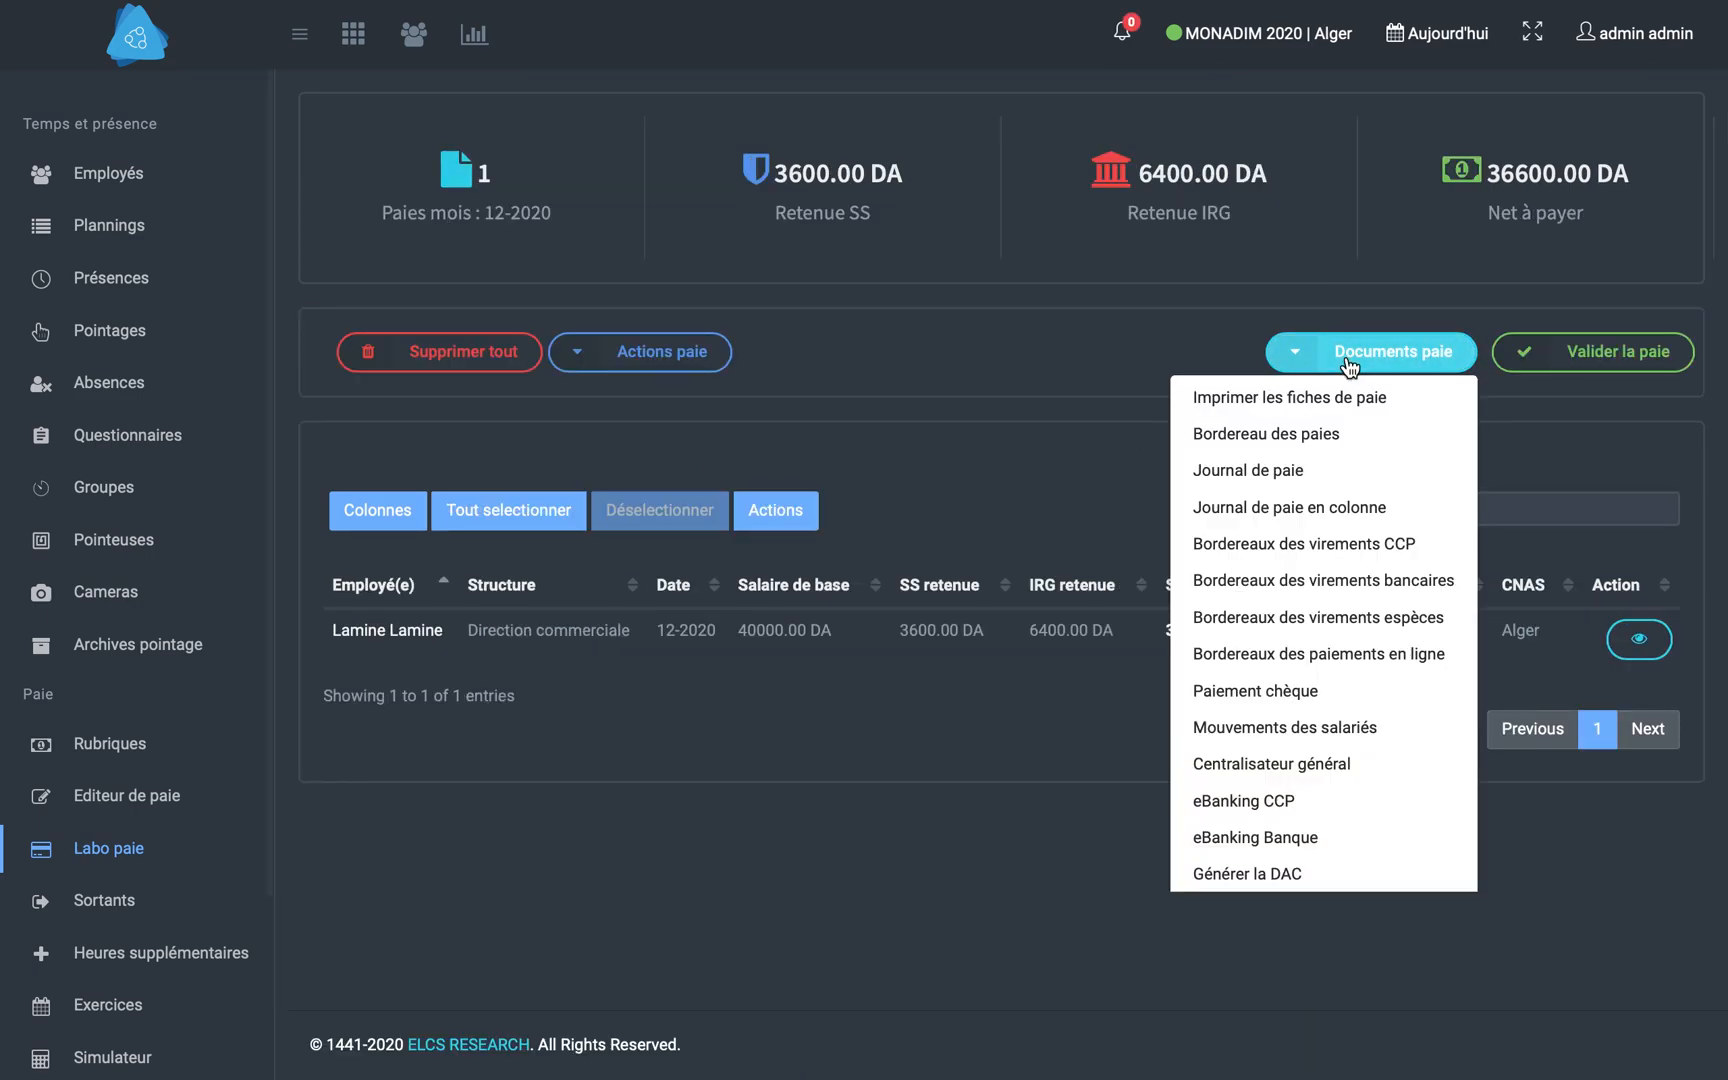
click(1049, 370)
click(1600, 357)
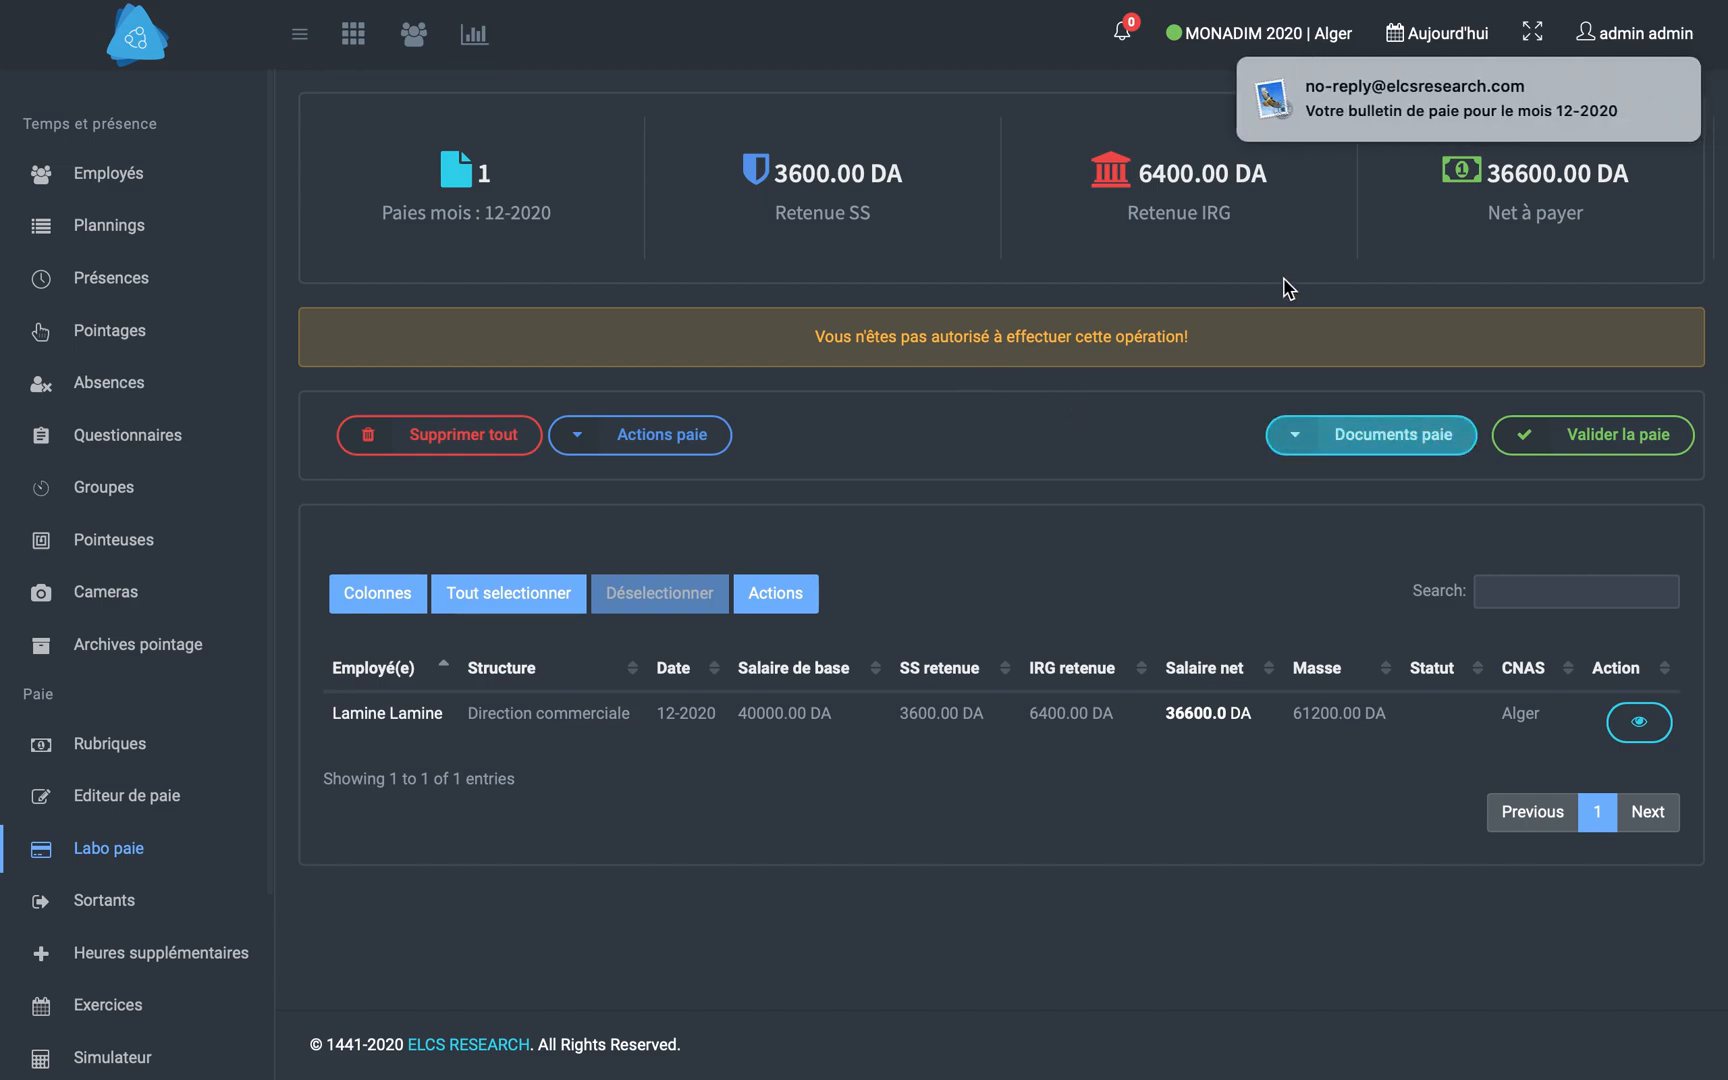
- View the Journal de paie document for 12-2020 and return to the payroll sheet
mouse_move(1434, 114)
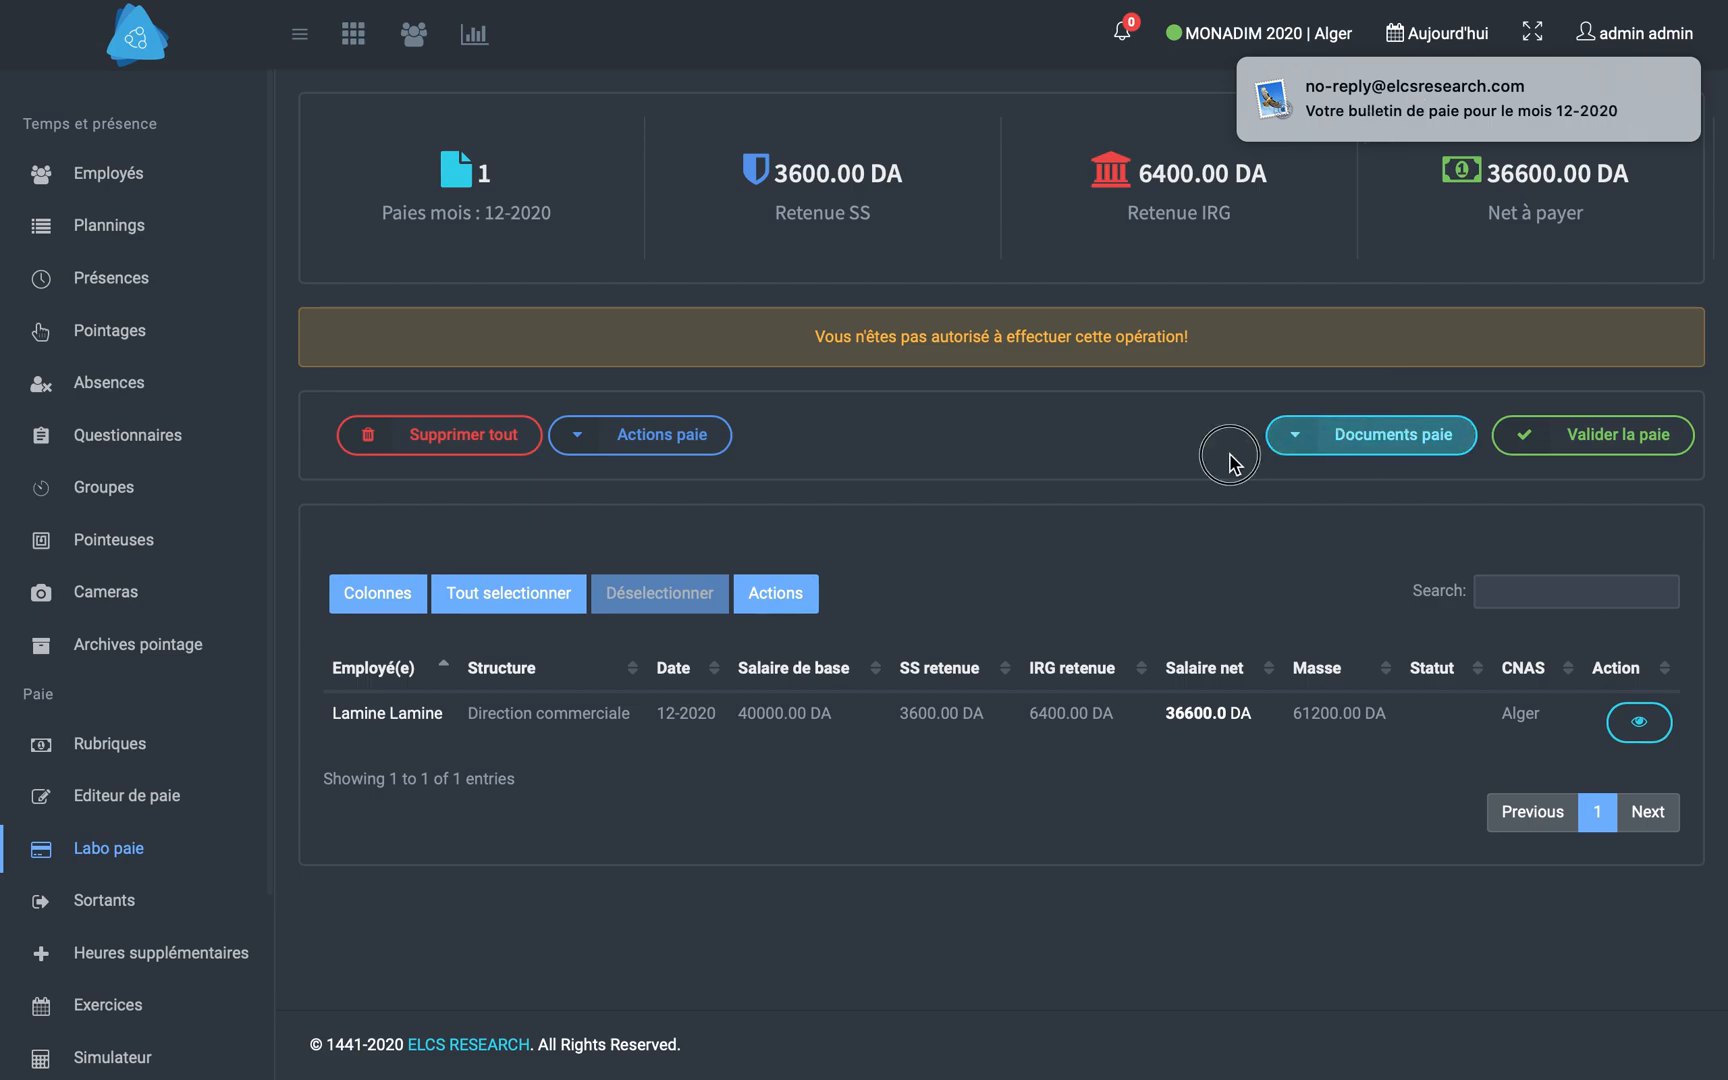
click(1289, 452)
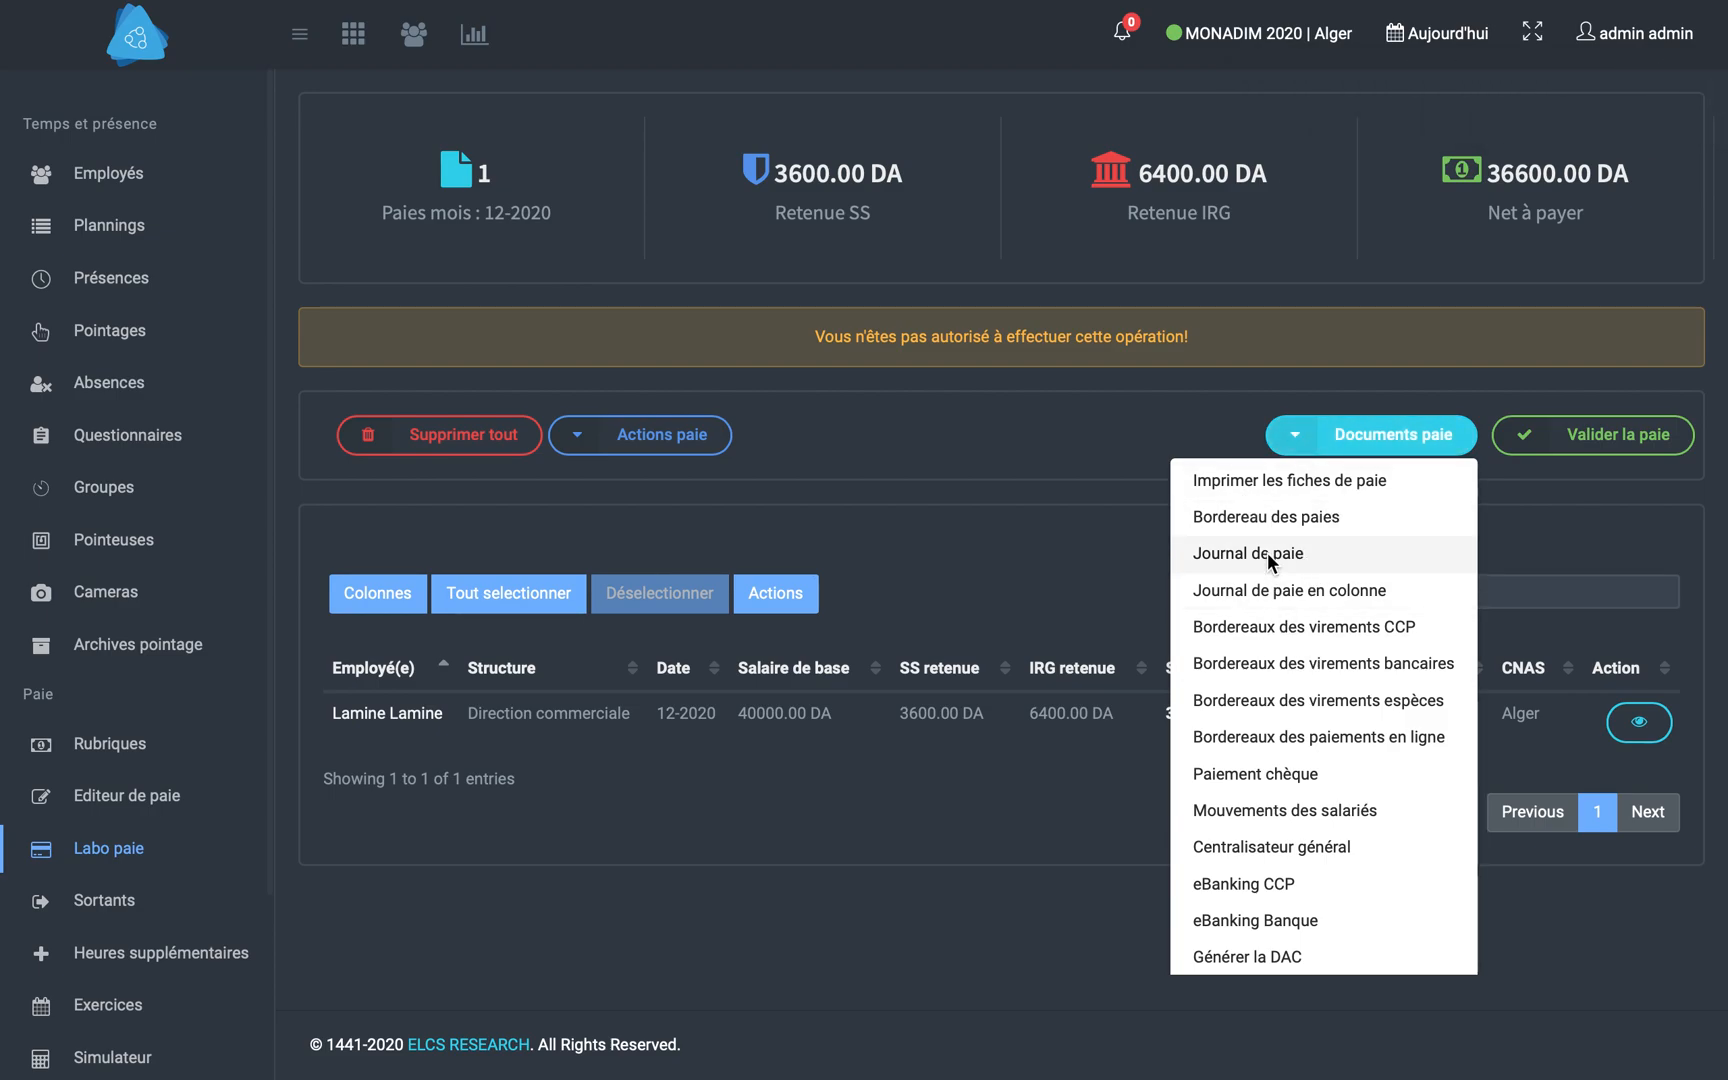
click(1295, 481)
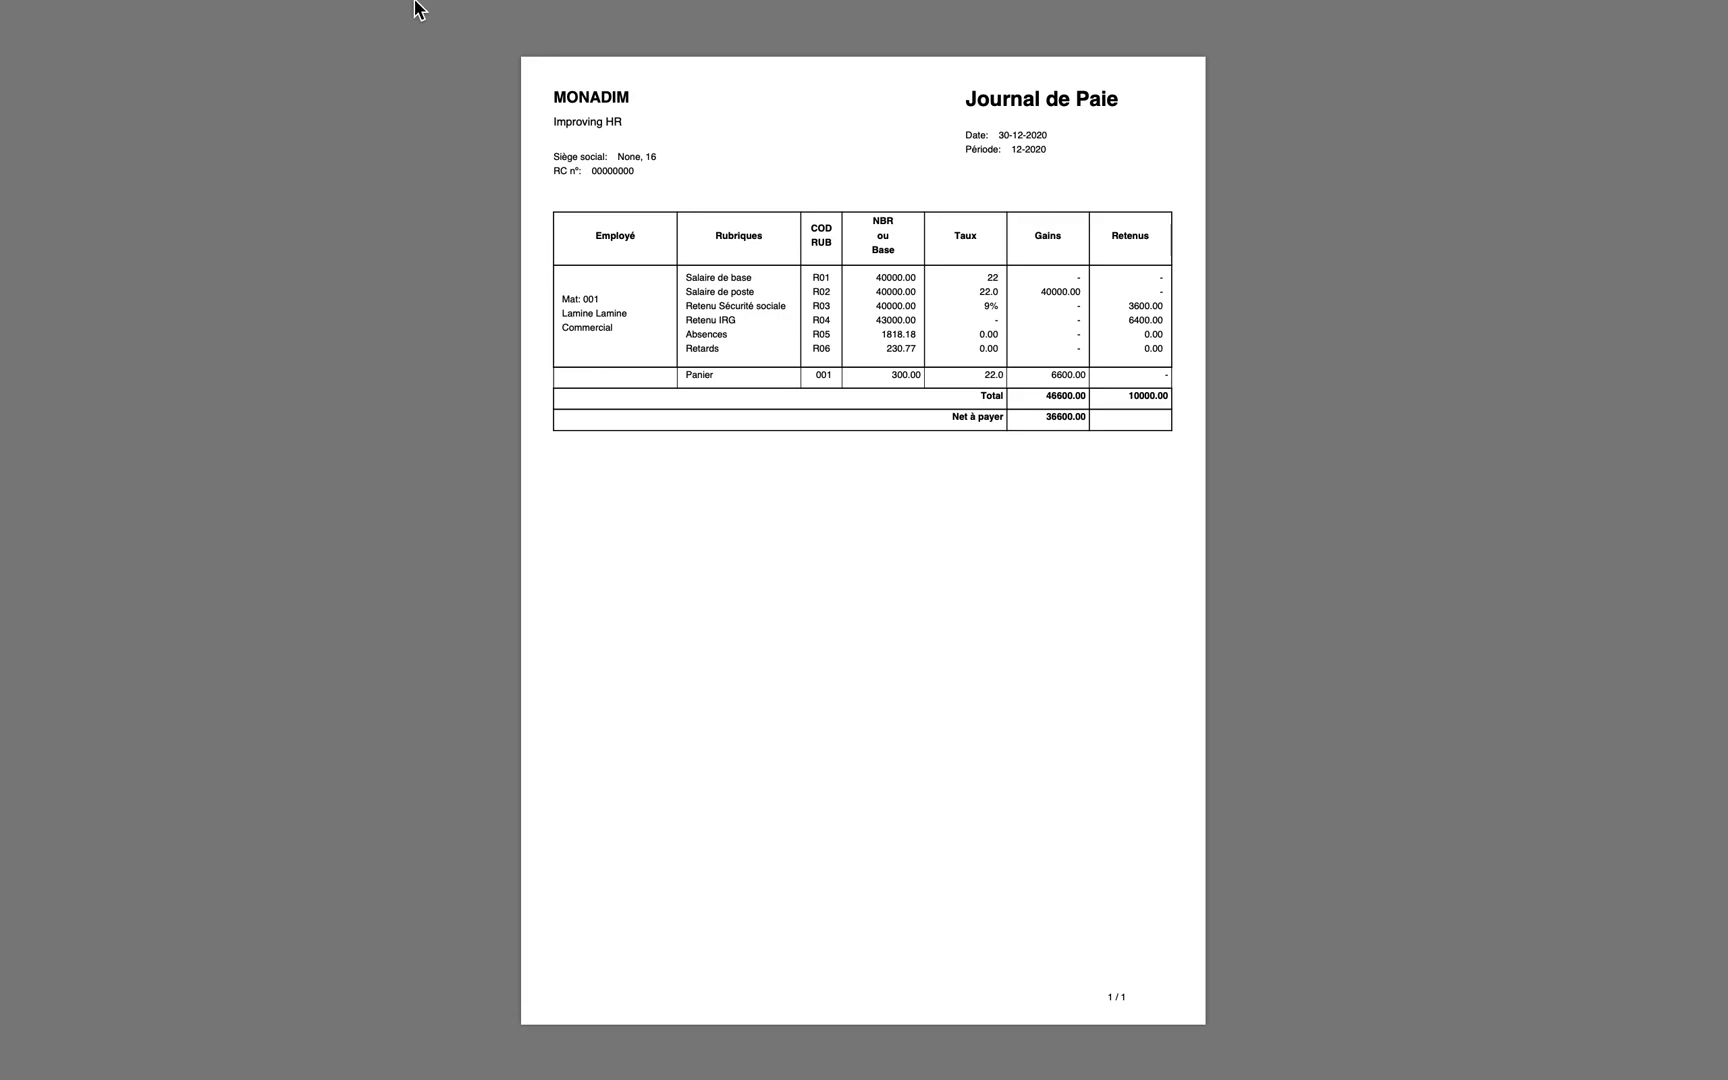
mouse_move(454, 38)
click(431, 100)
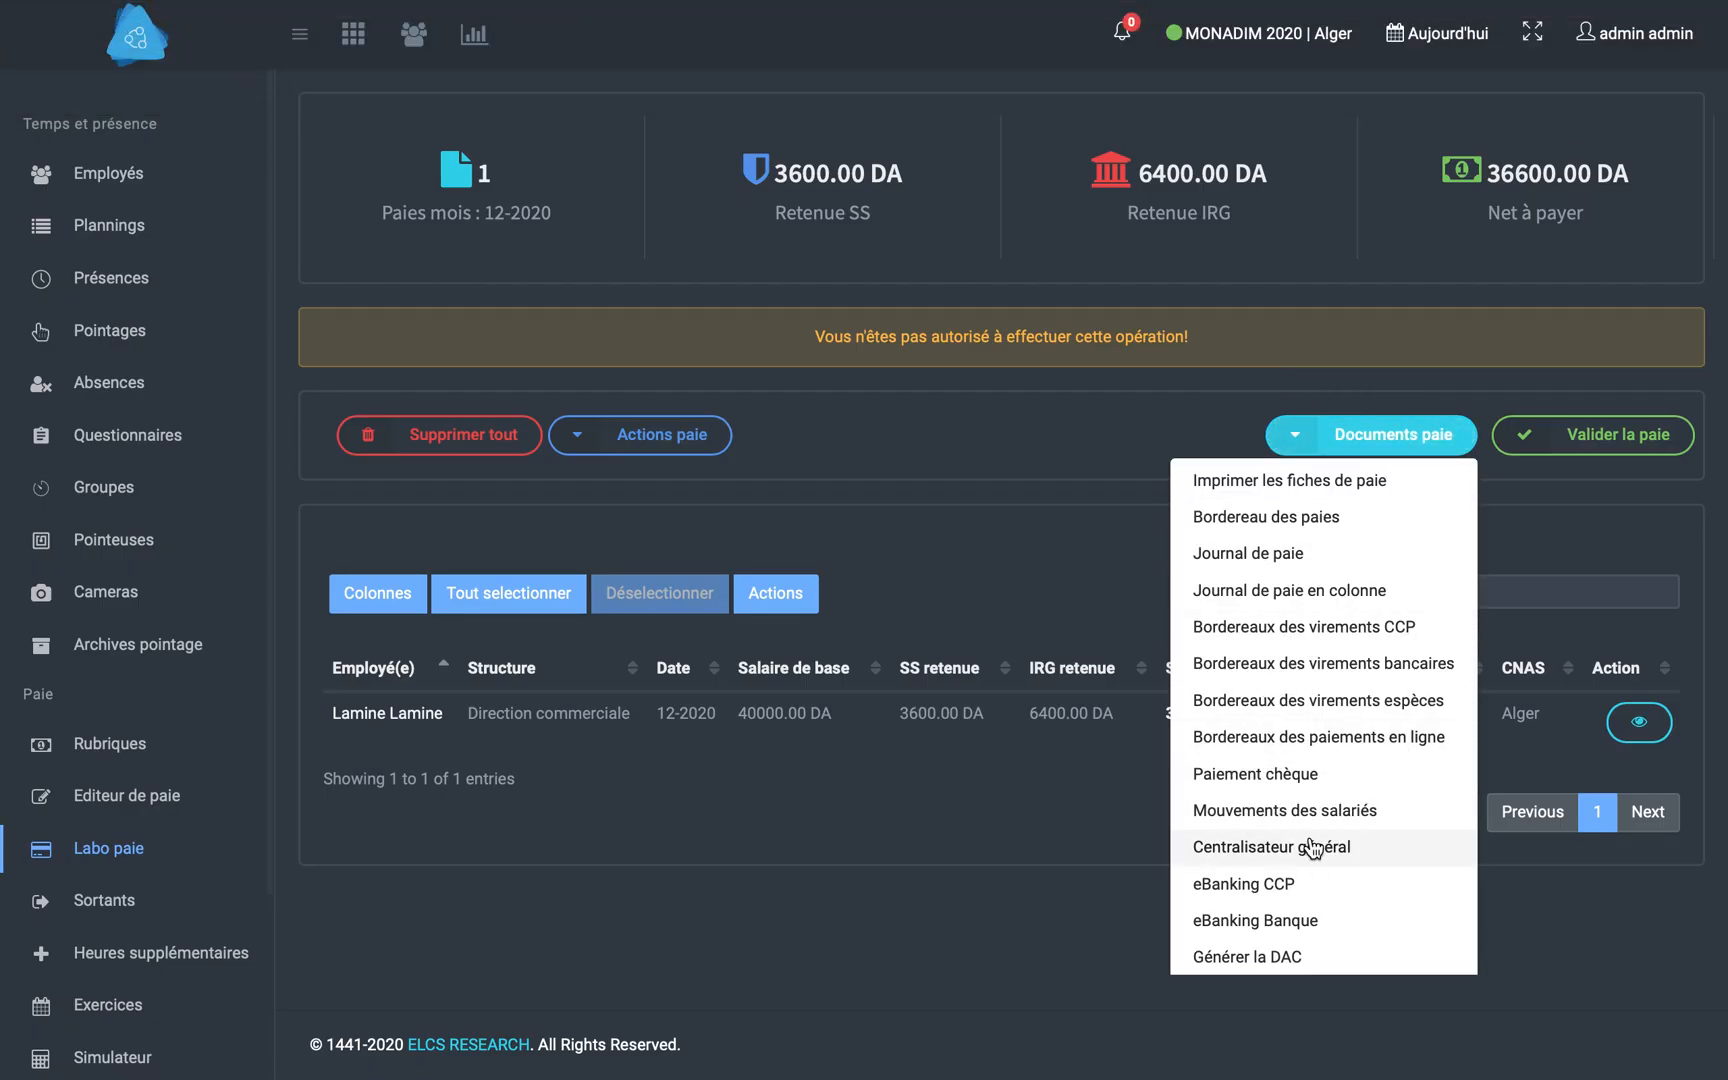
- Examine both pages of the Centralisateur général for 12-2020 and return to the payroll sheet
click(1286, 858)
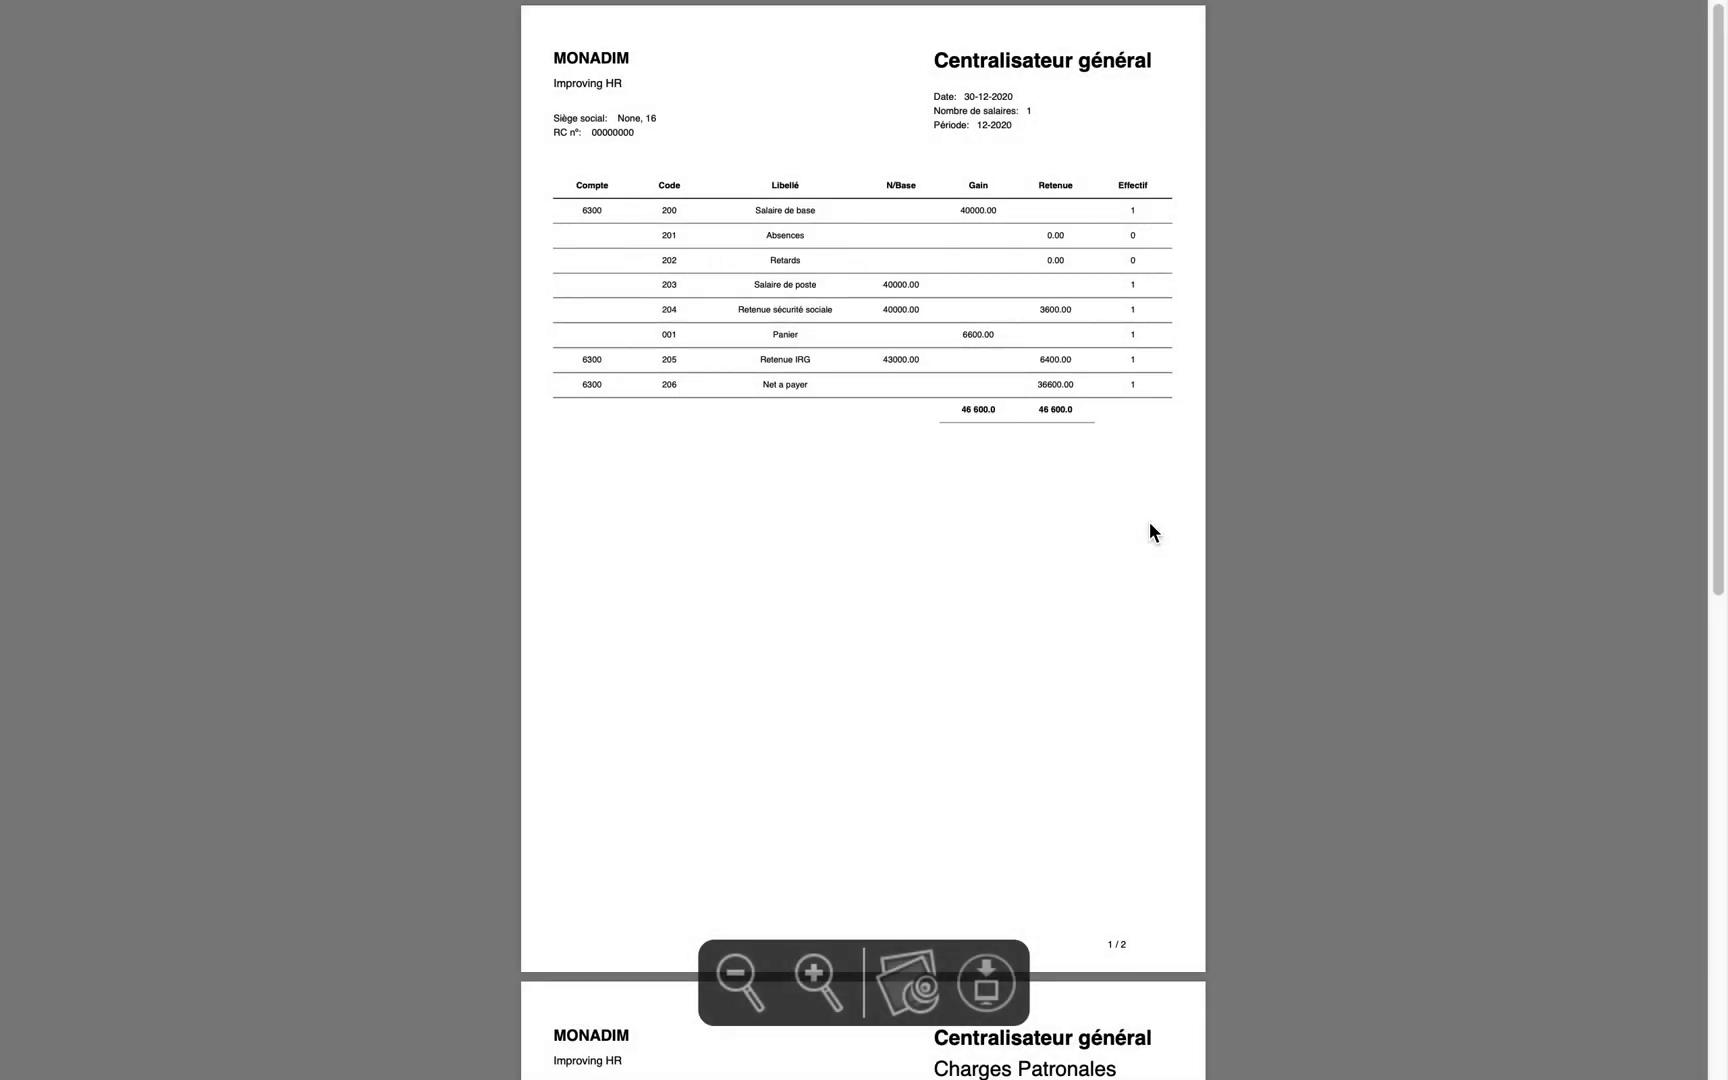
scroll(1073, 420, down, 10)
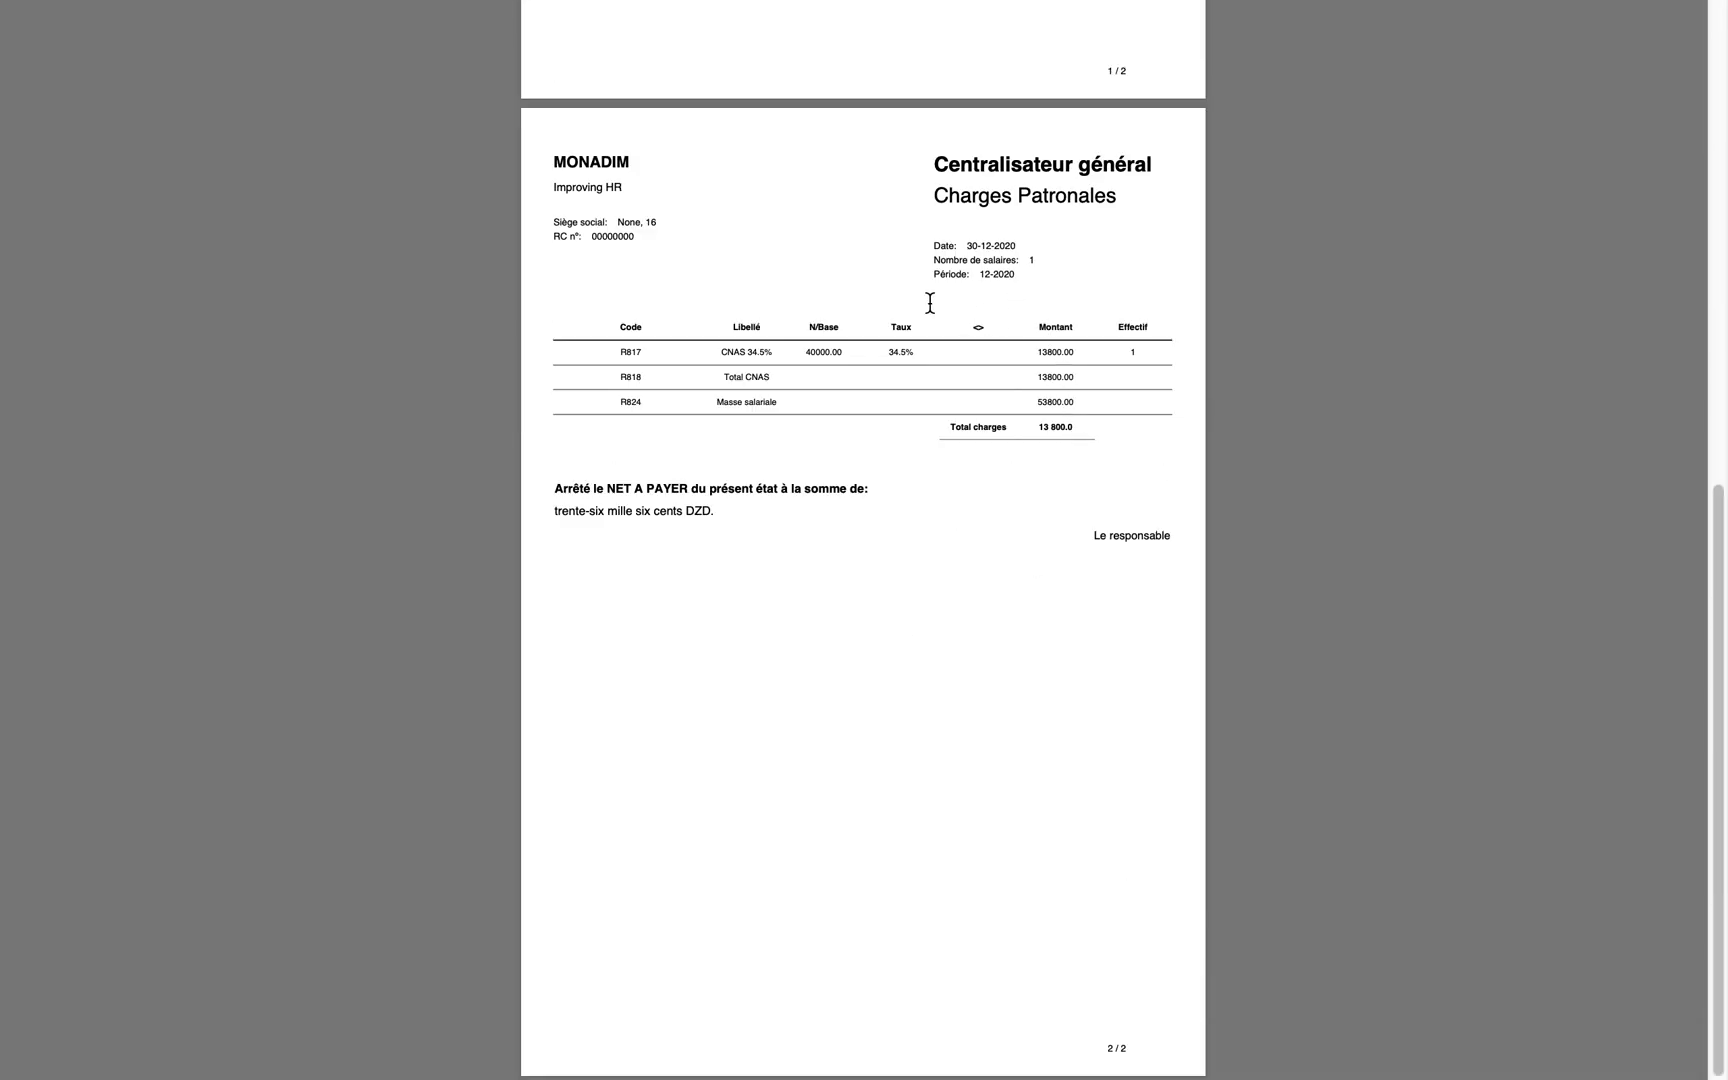
scroll(900, 290, up, 10)
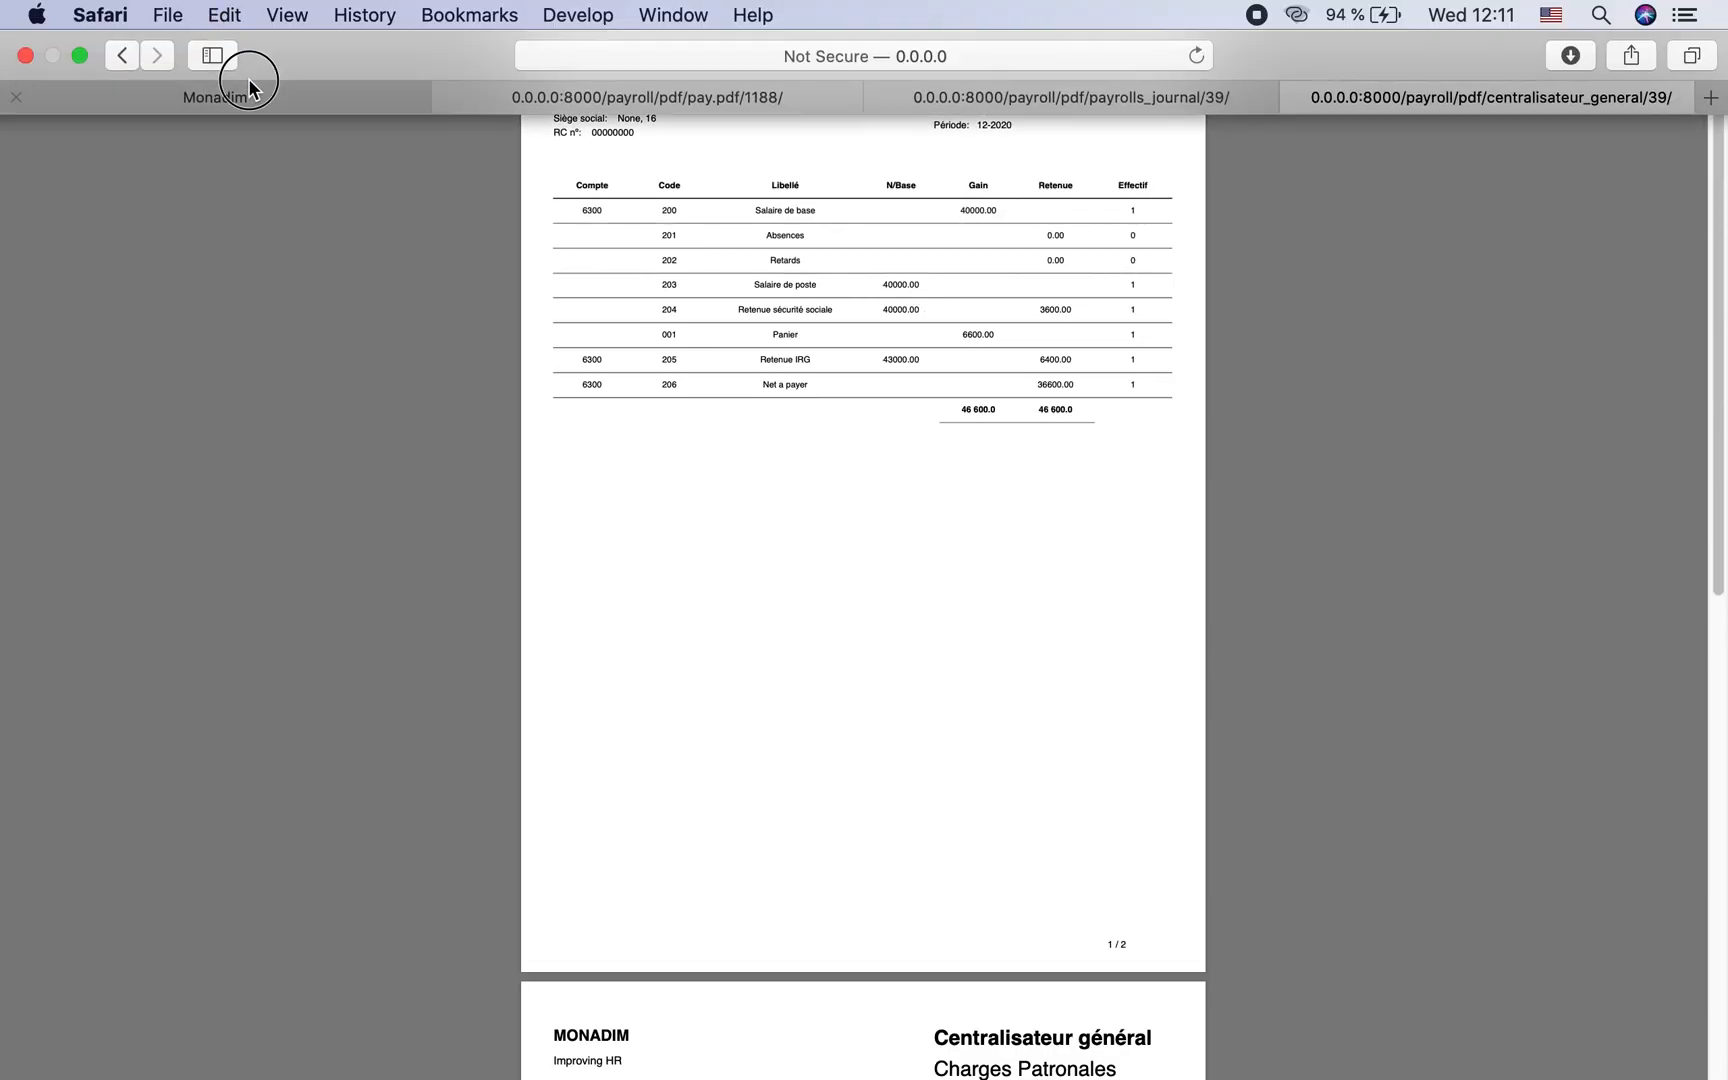
click(248, 78)
- Show the document upload zone on the monthly payroll sheet
mouse_move(1118, 5)
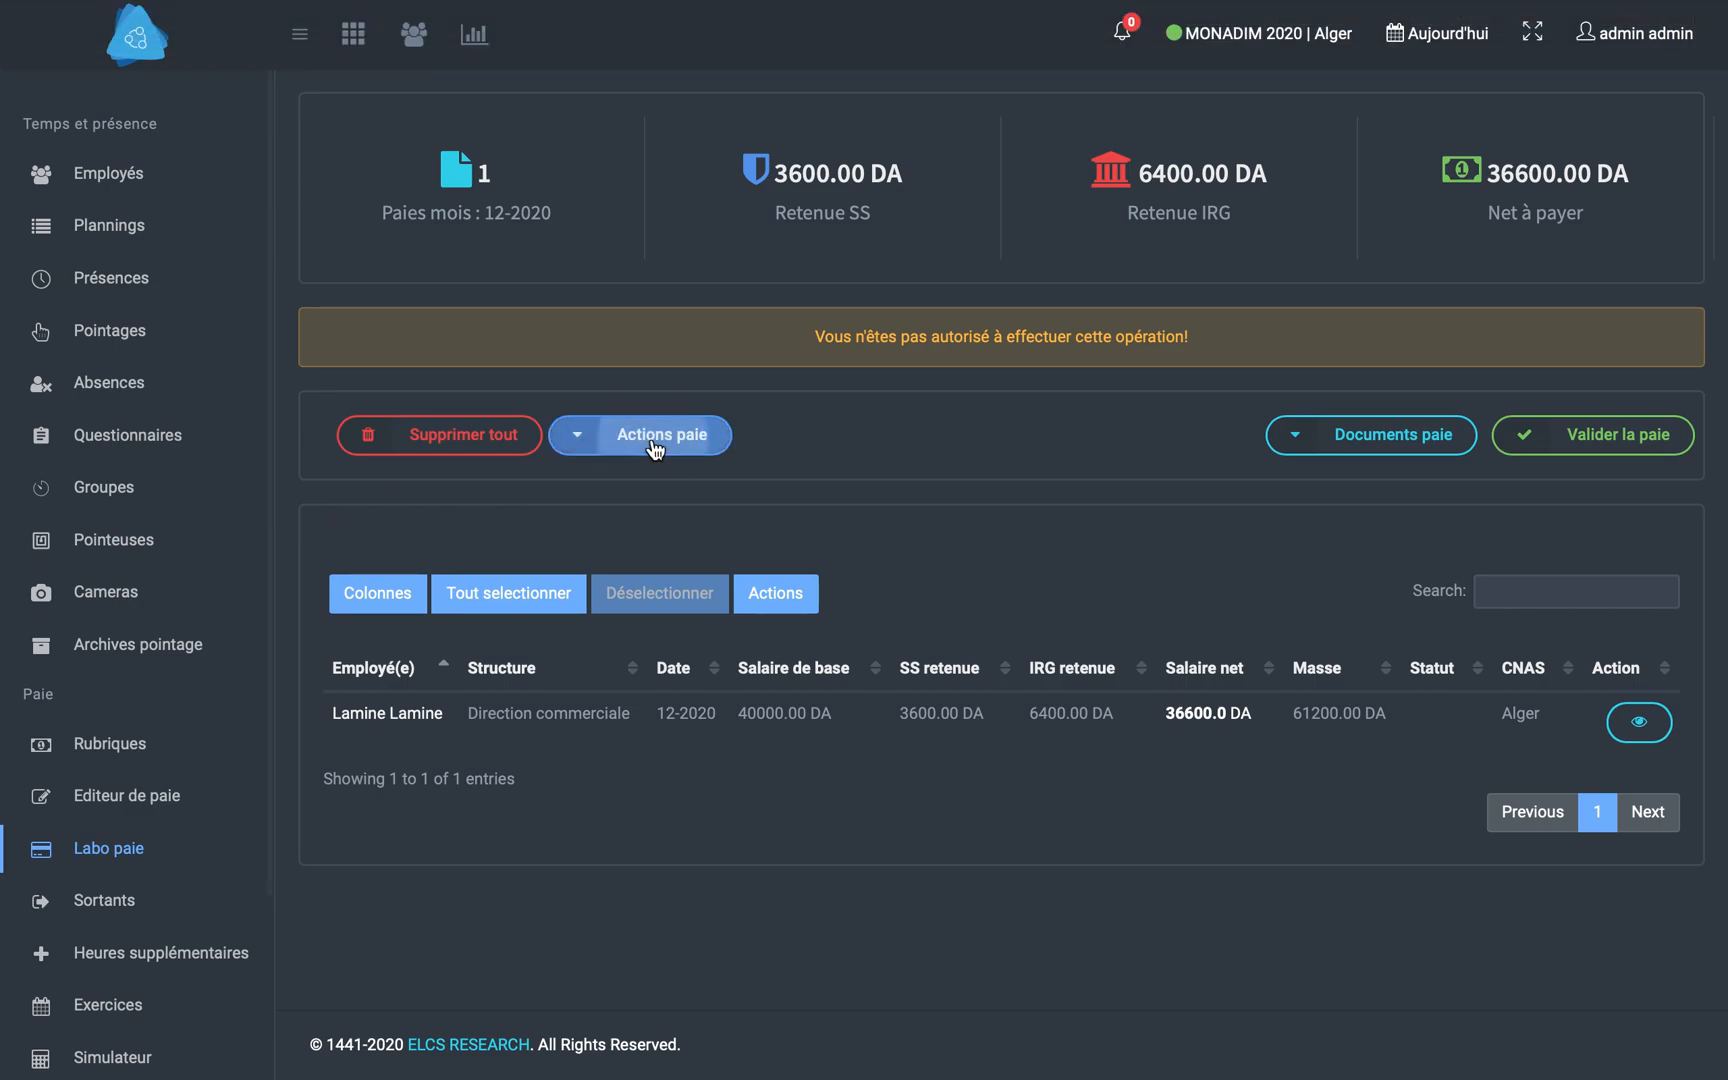
click(656, 445)
click(697, 884)
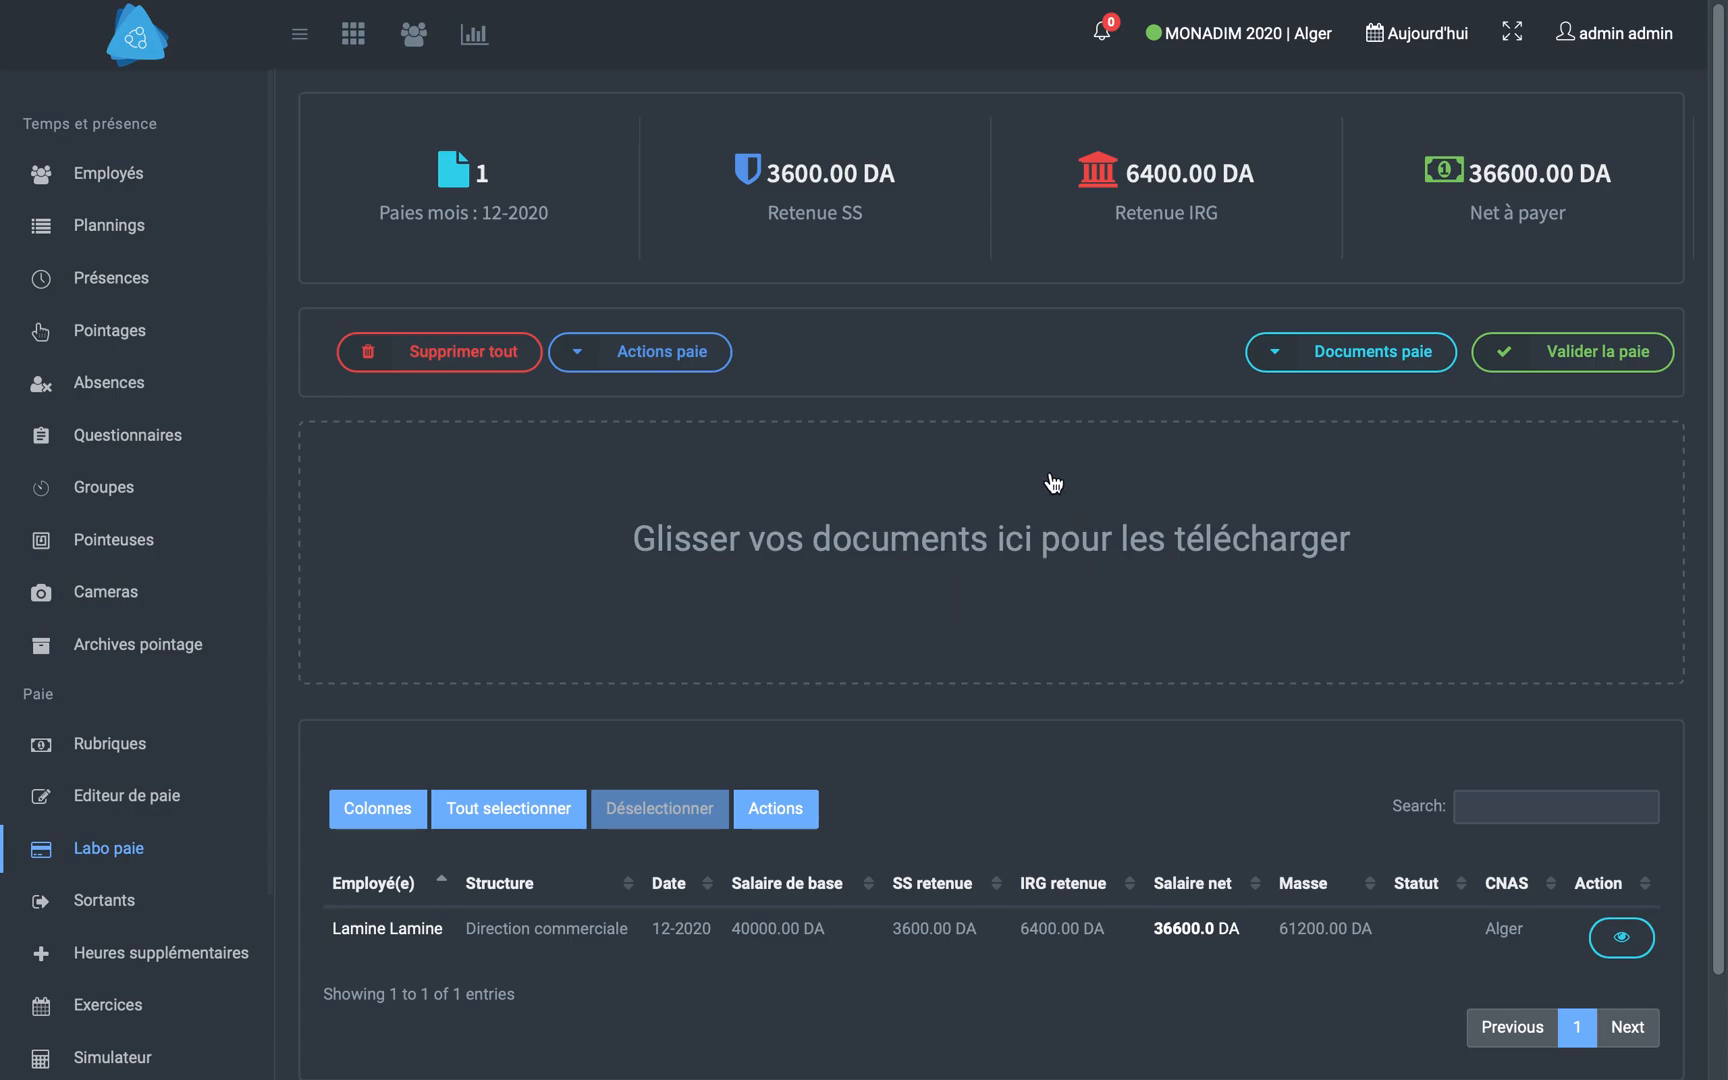
- View the anomalies report for the 12-2020 payroll and return to the monthly sheet
click(693, 362)
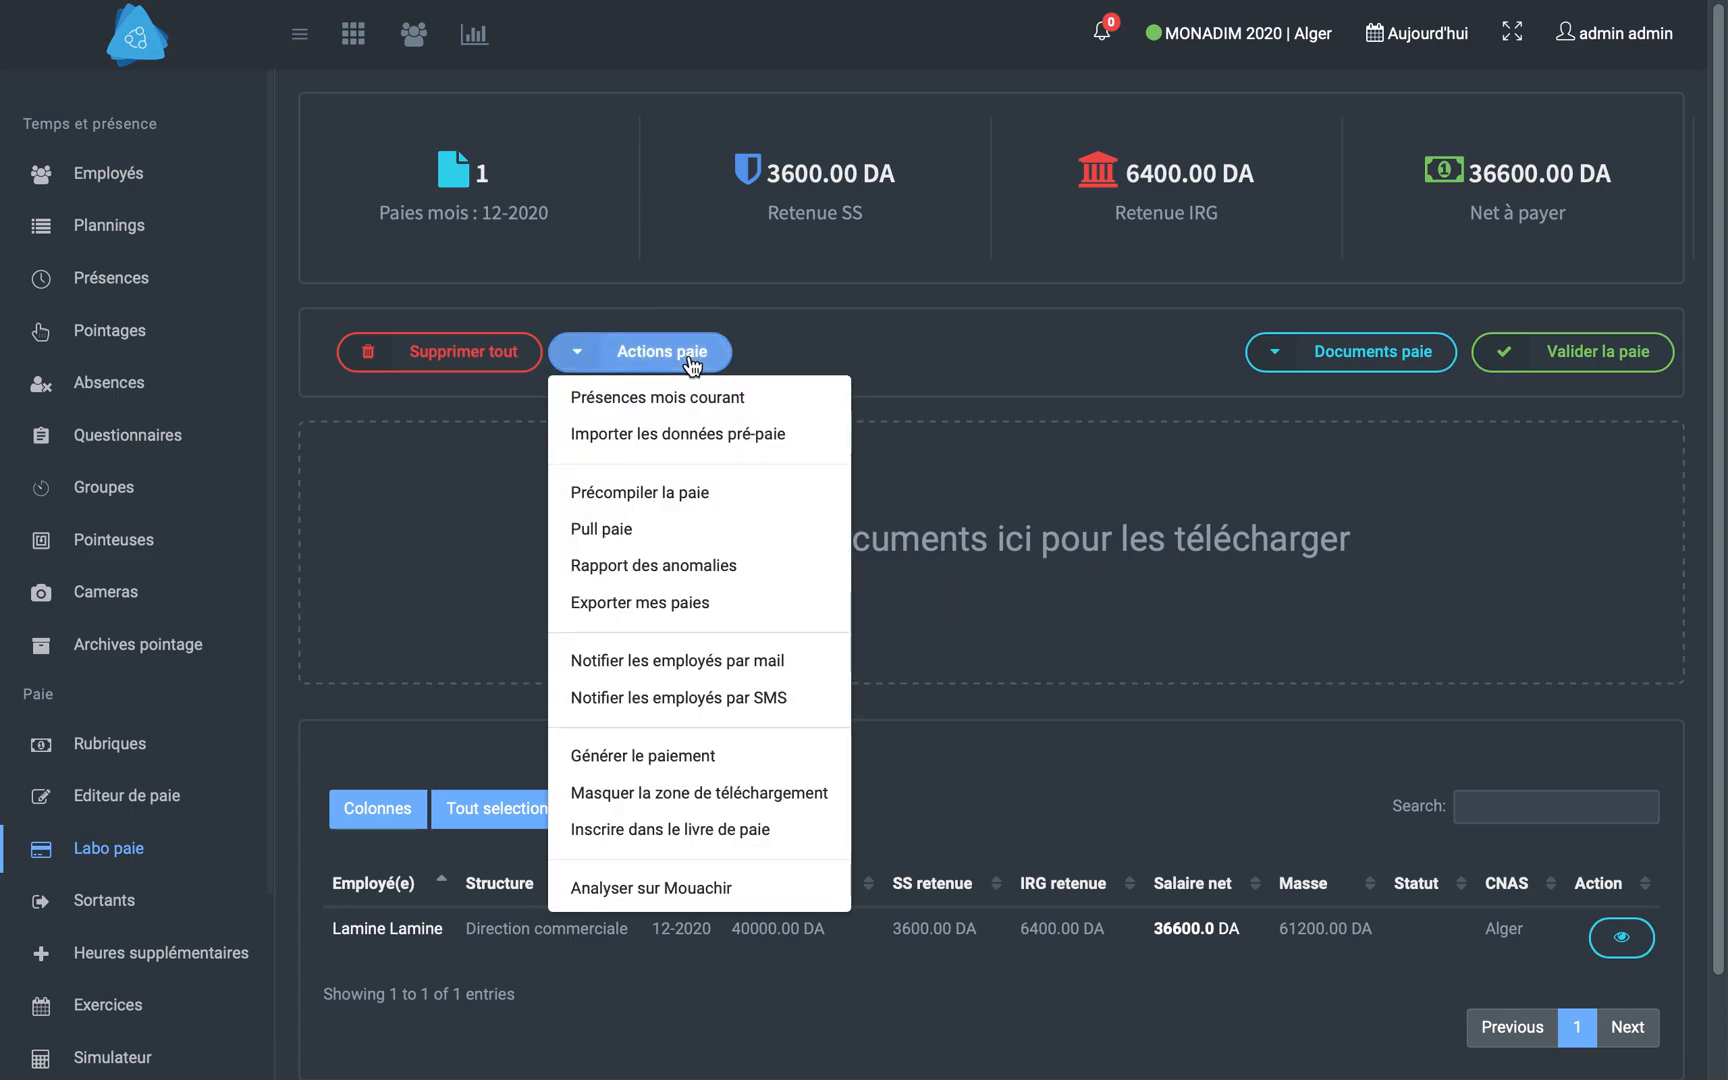
click(674, 570)
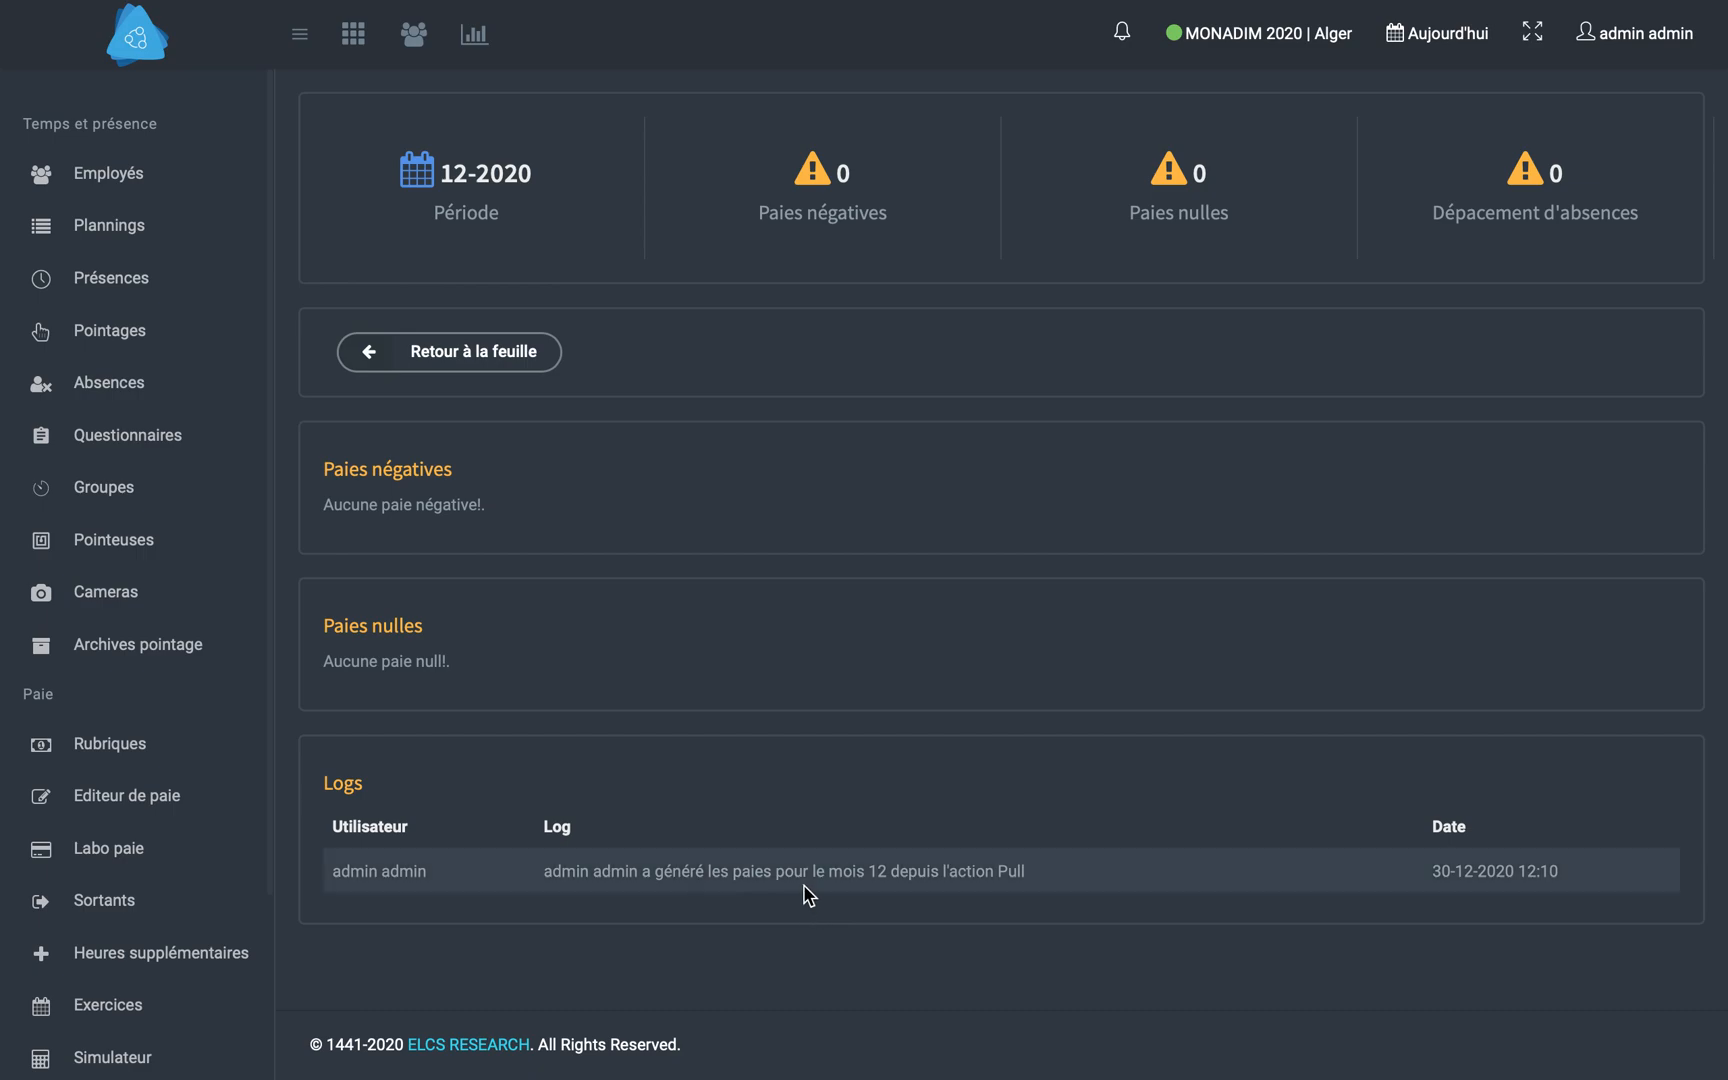
click(455, 353)
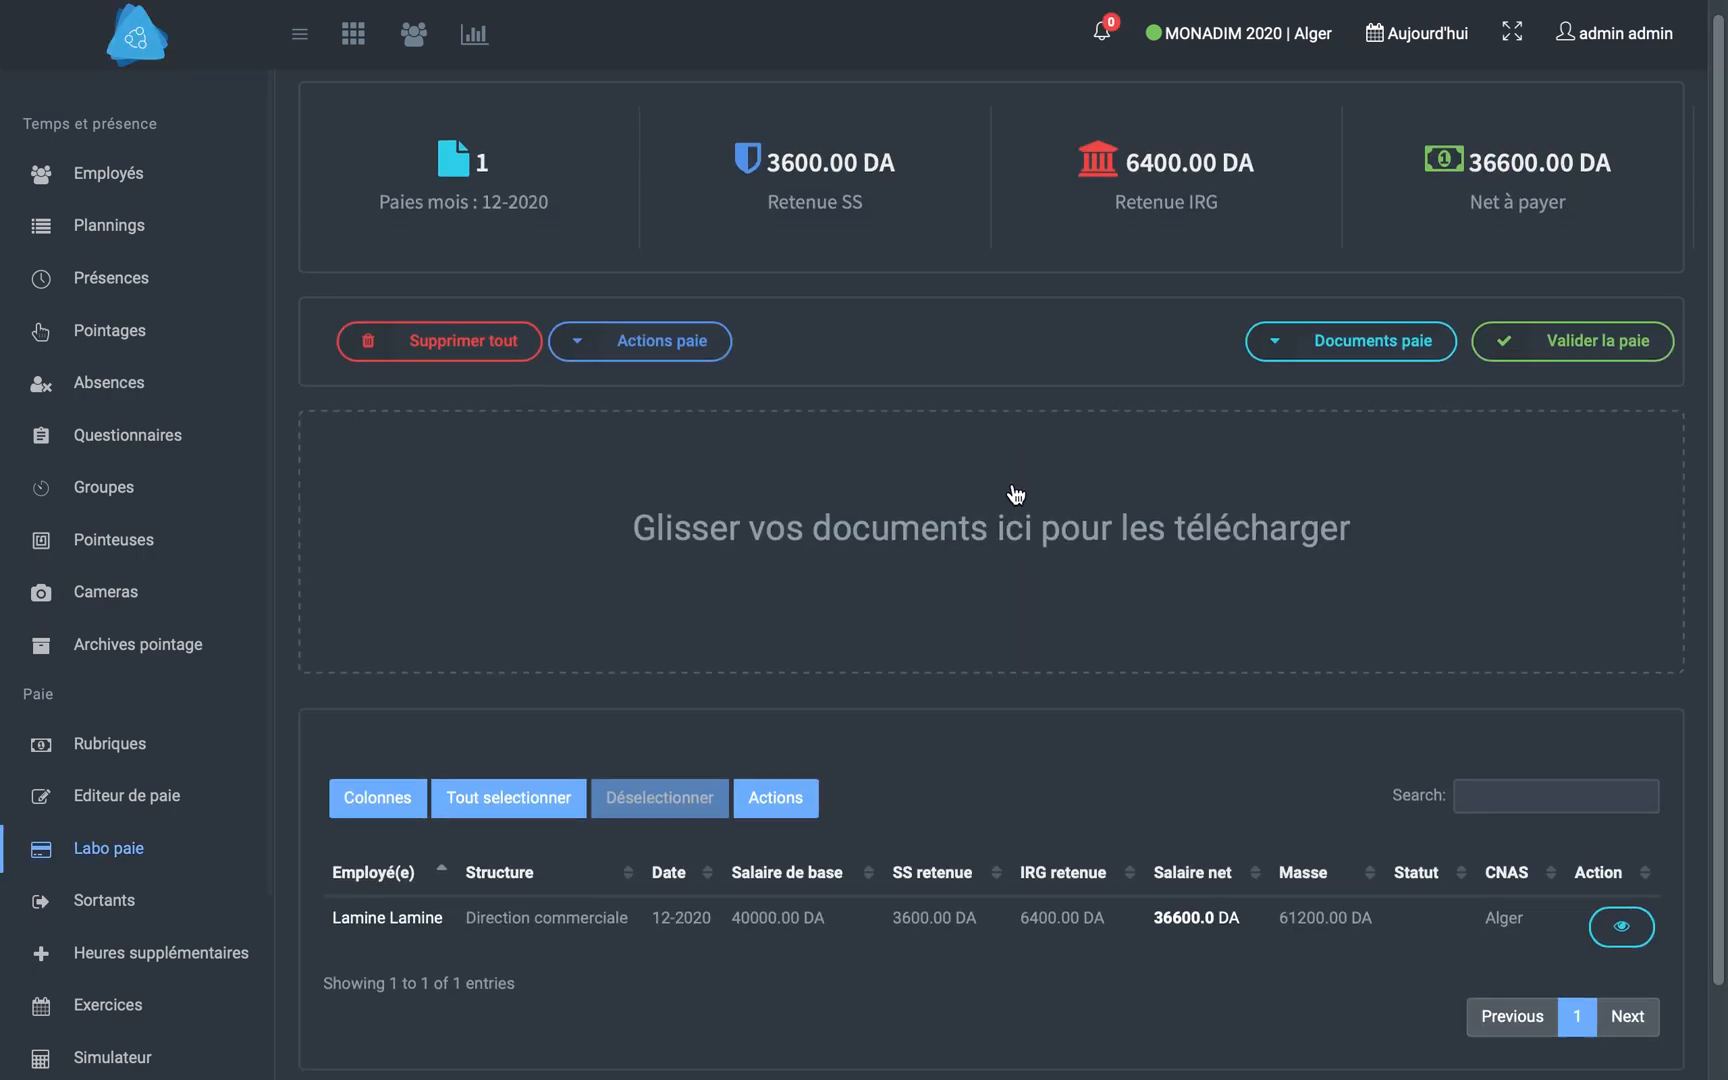
scroll(1015, 492, down, 1)
scroll(1019, 486, up, 1)
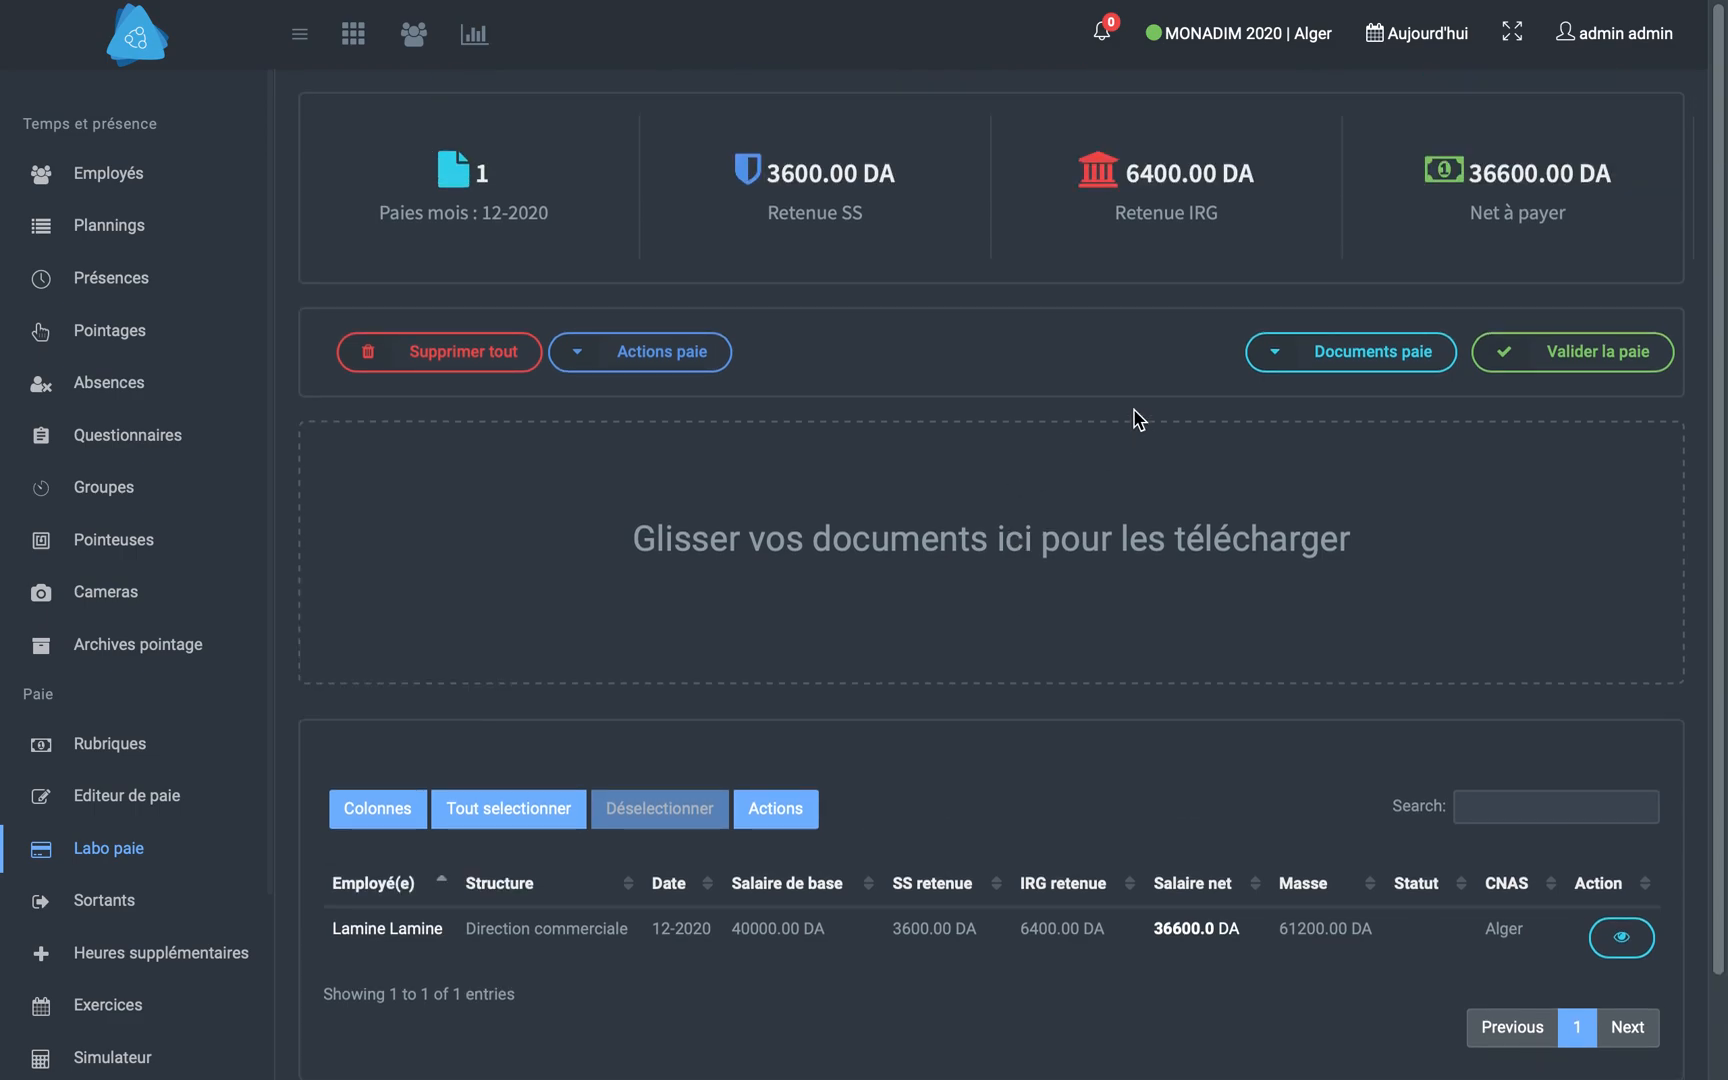
mouse_move(1320, 3)
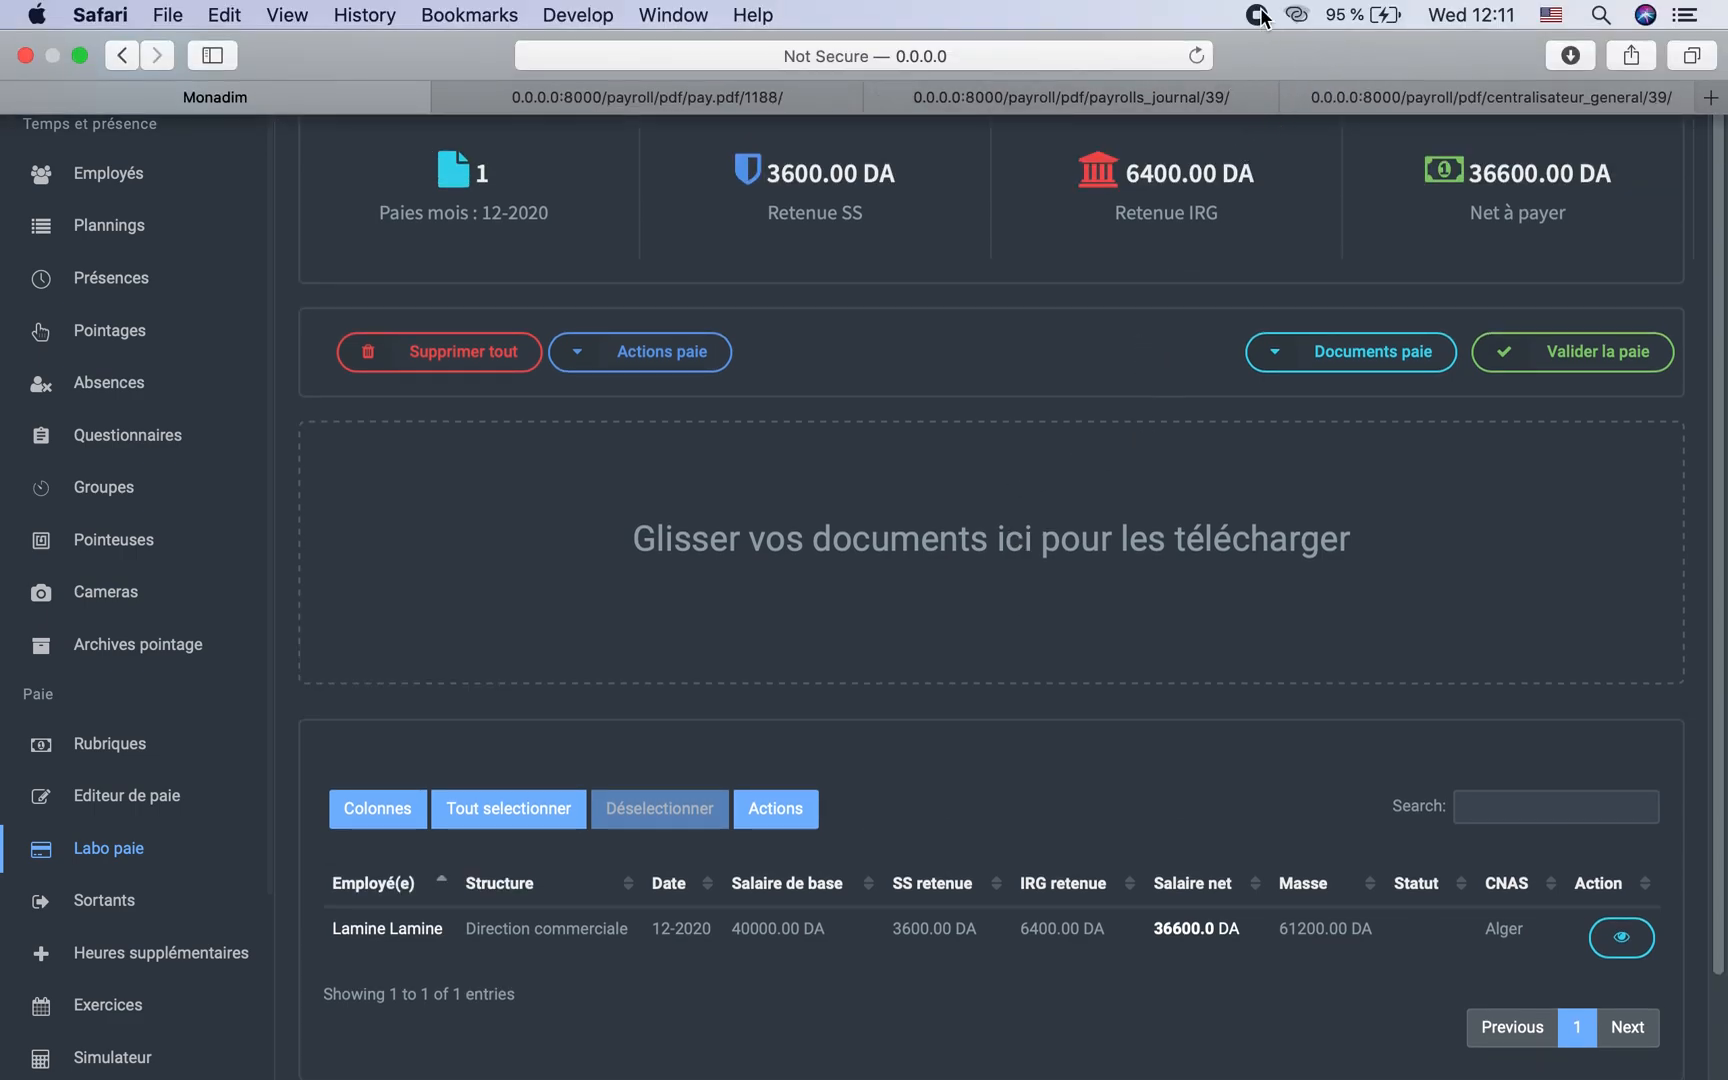